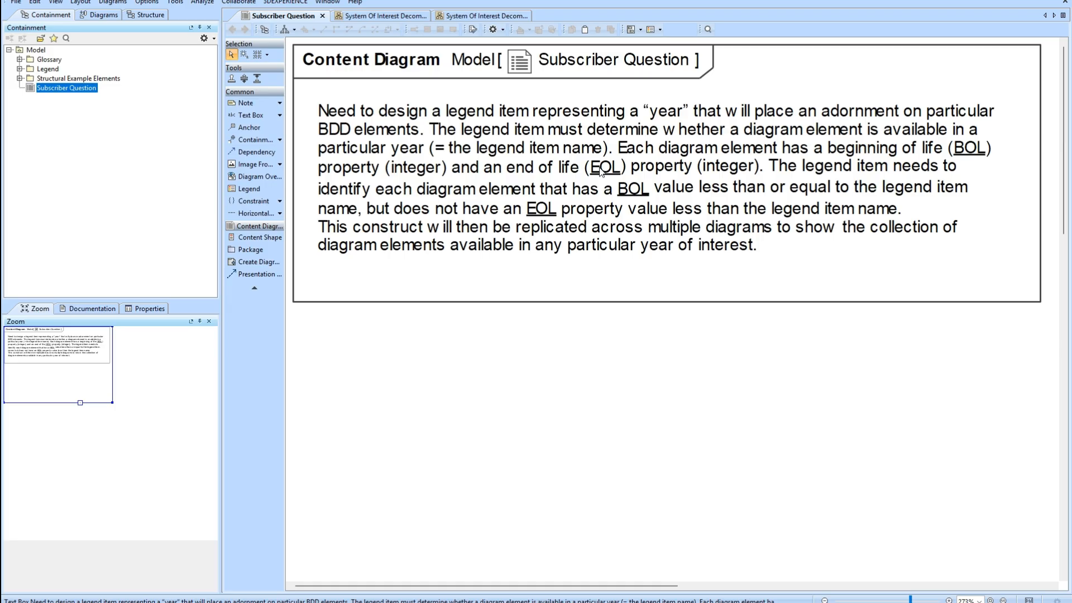
- Open the System Of Interest Decomposition (No Legend) diagram and examine the BOL and EOL values of the COTS, GPS and IMU blocks
left_click(401, 17)
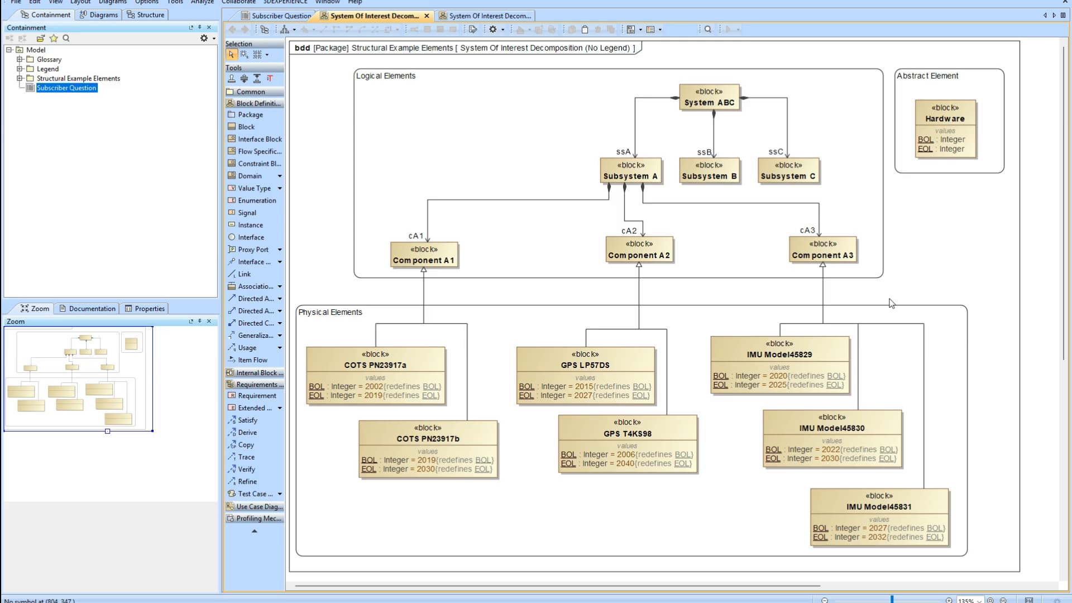
left_click(426, 389)
left_click(437, 429)
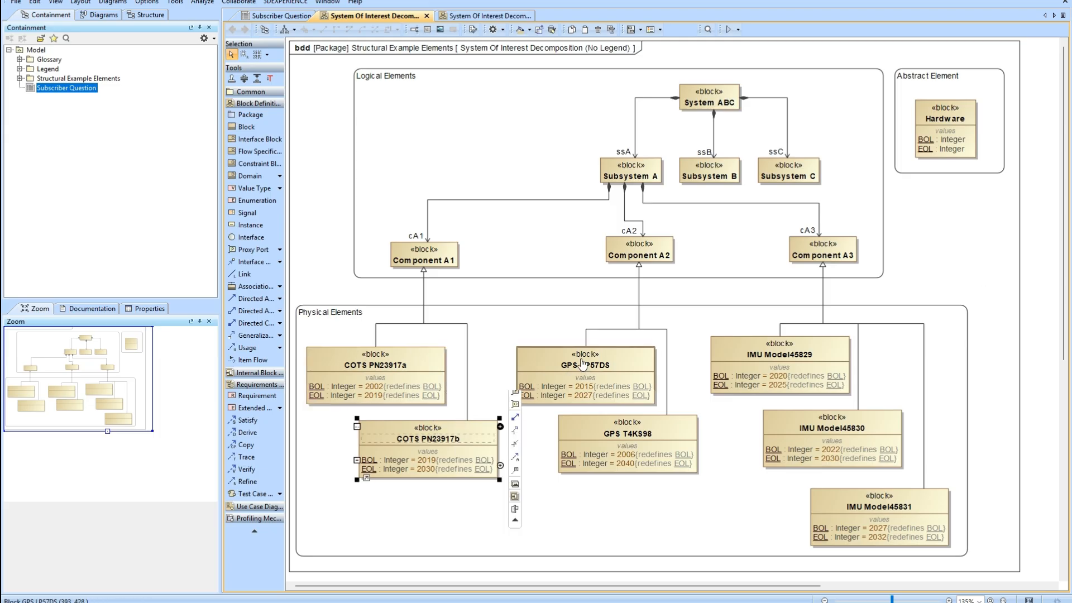
left_click(592, 385)
left_click(620, 427)
left_click(797, 345)
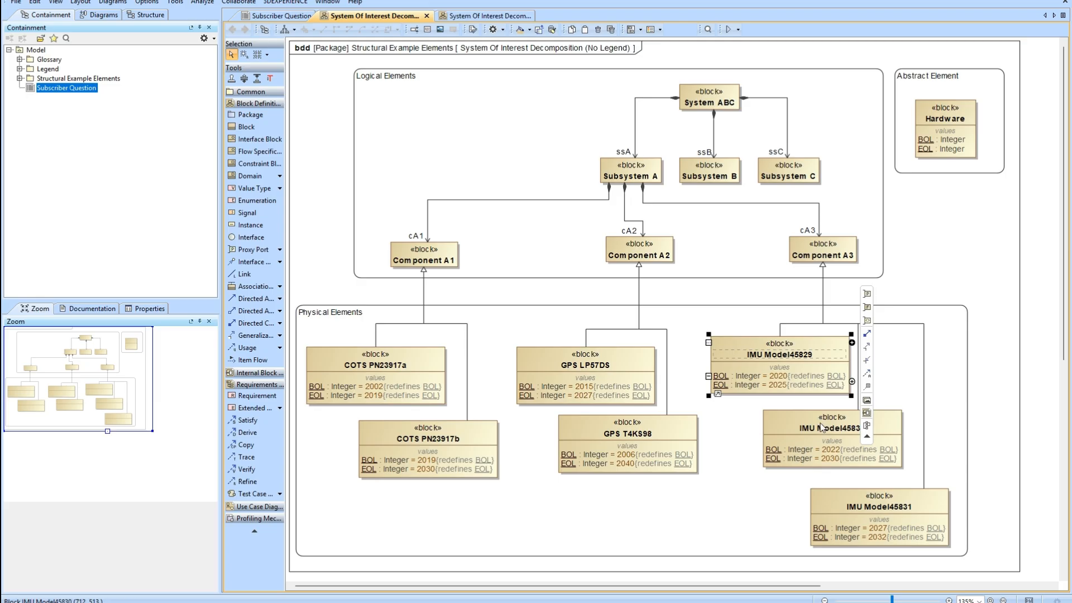
left_click(824, 427)
left_click(874, 498)
left_click(955, 280)
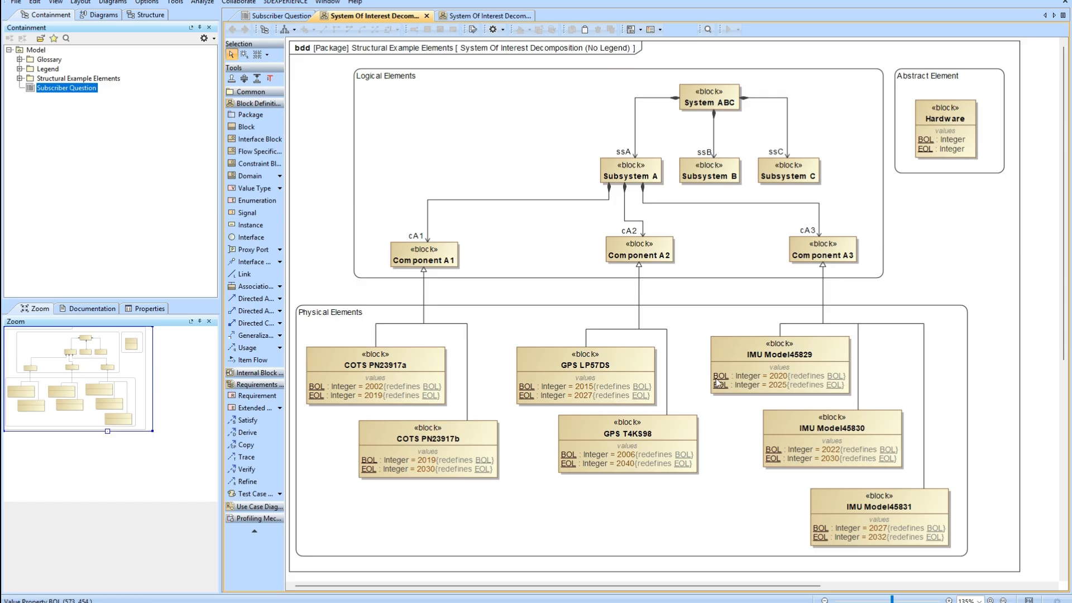
- Open the System Of Interest Decomposition diagram with the legend and examine the BOL glossary description and the physical blocks' colours
left_click(496, 20)
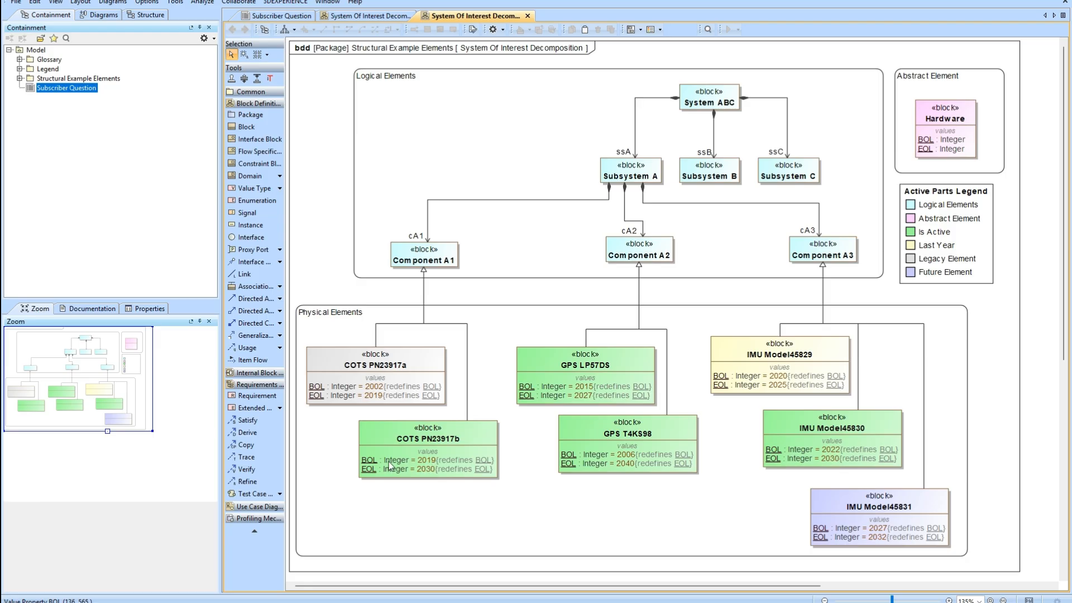
left_click(369, 465)
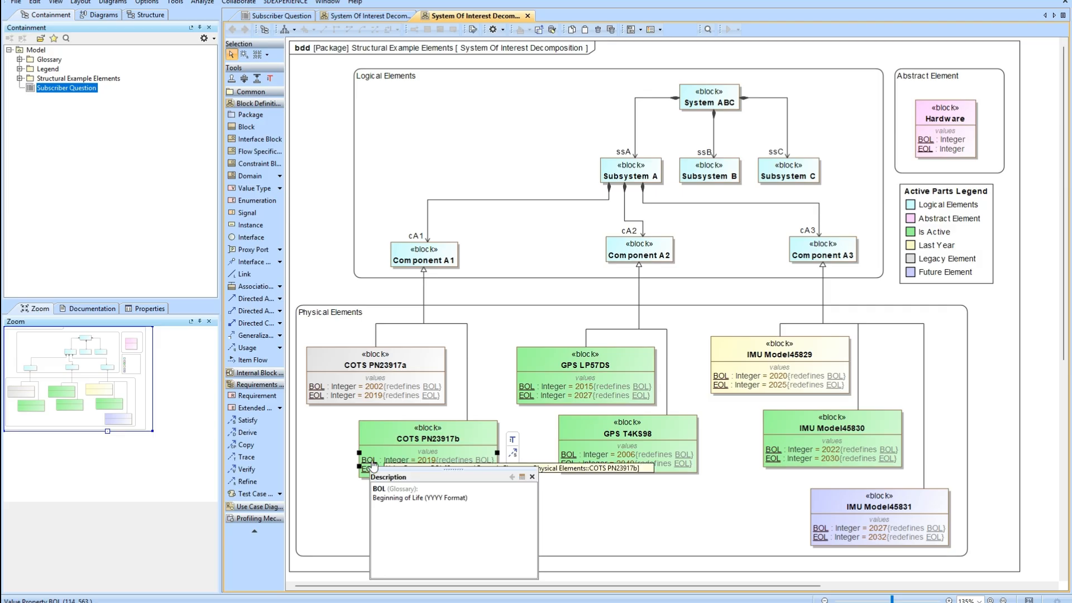
left_click(352, 481)
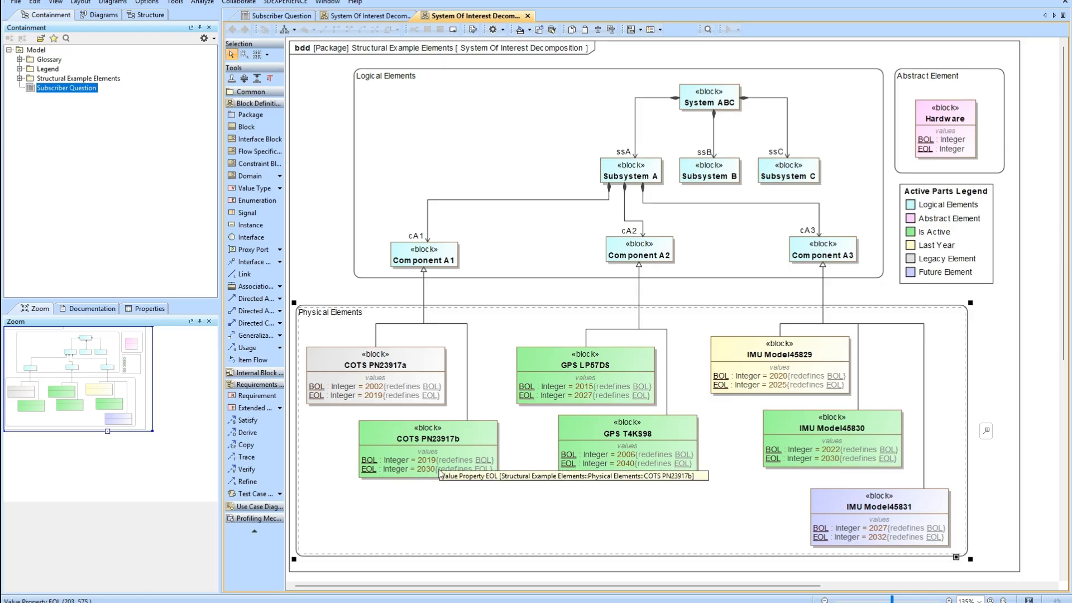
left_click(371, 362)
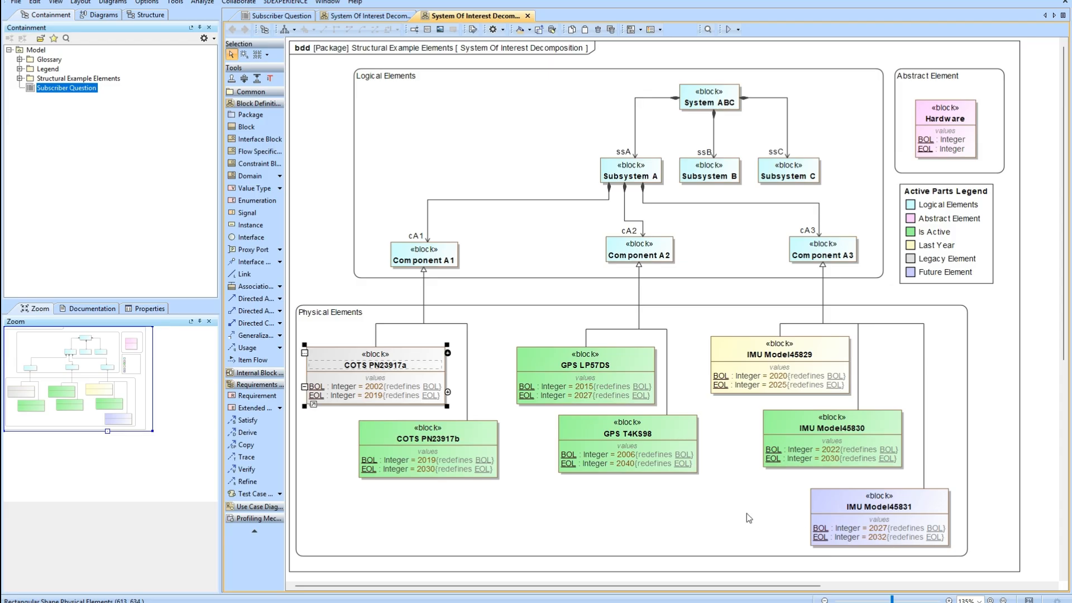
left_click(784, 518)
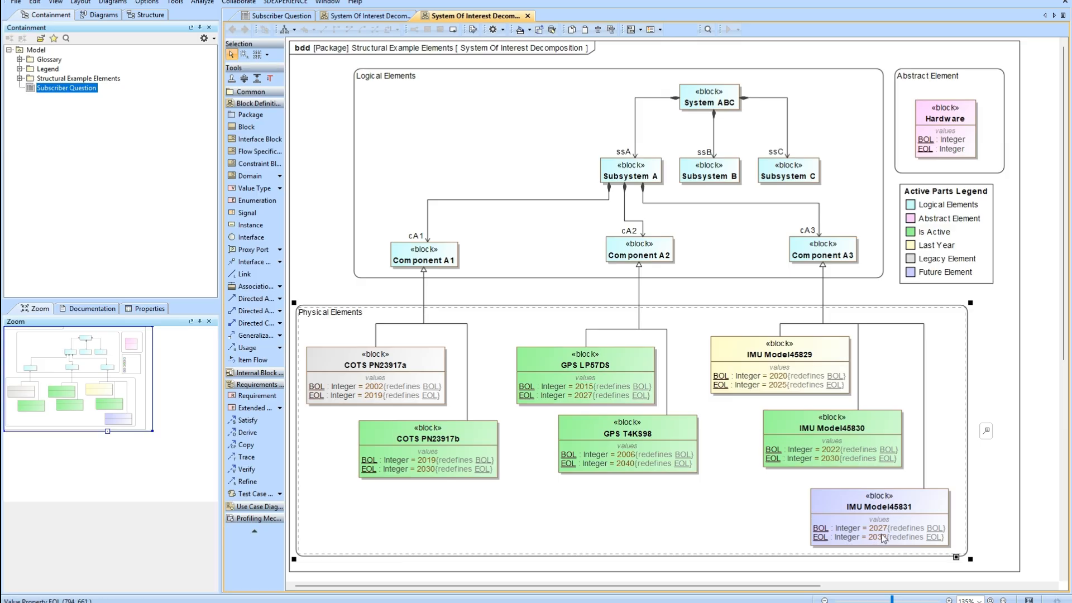
left_click(763, 341)
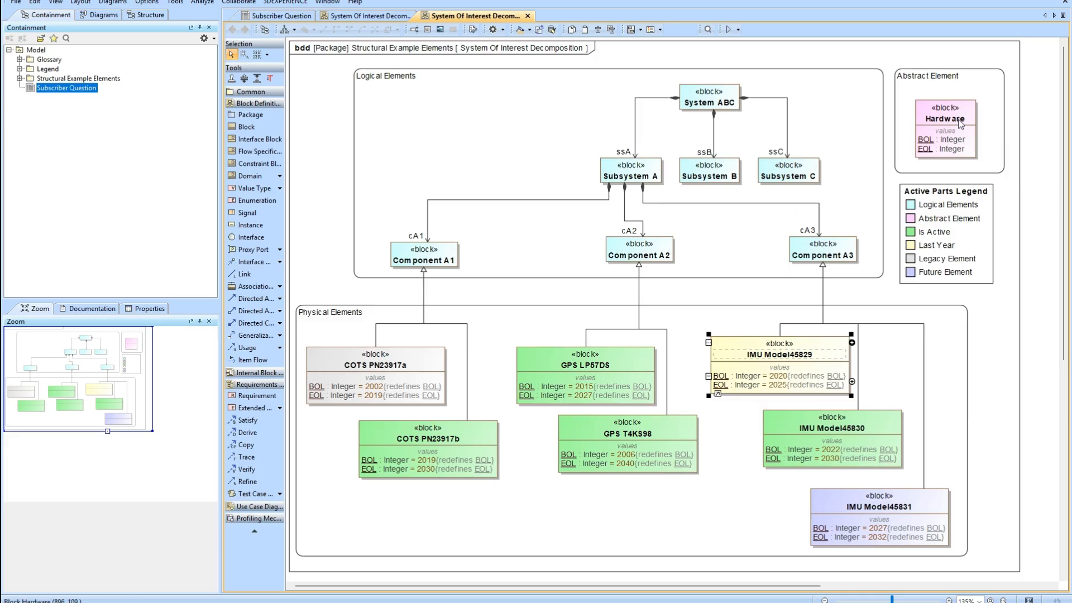
- Examine the items of the Active Parts Legend, including the Abstract Element entry
left_click(990, 325)
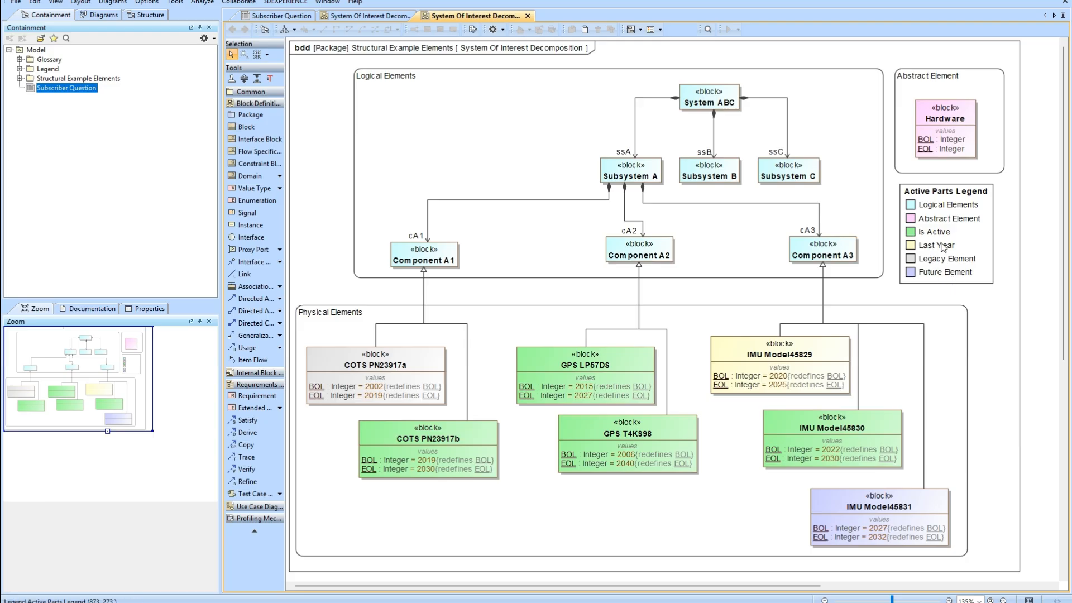
left_click(931, 223)
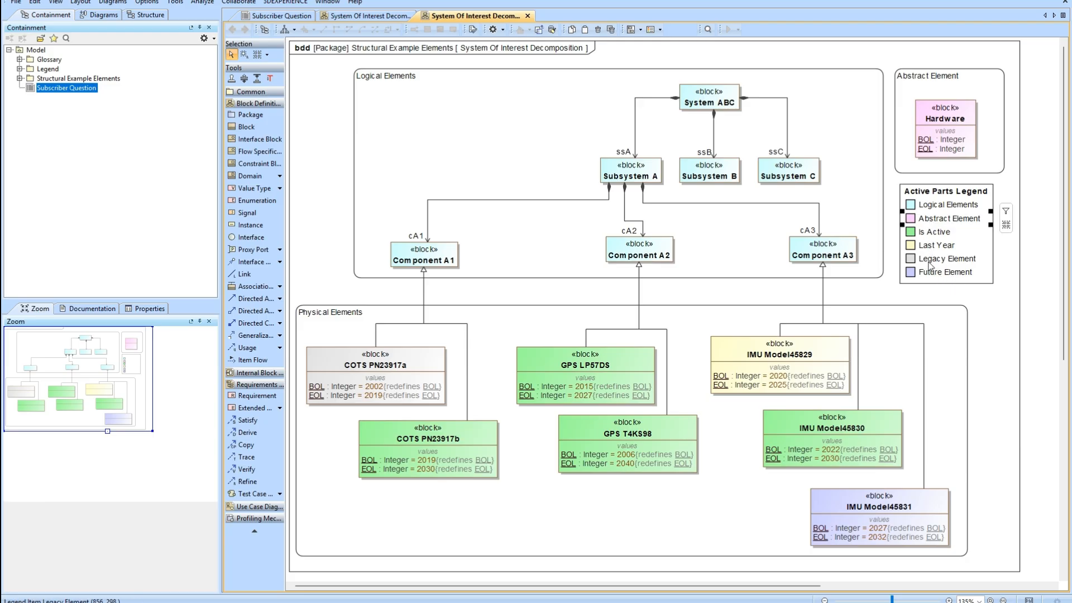
left_click(975, 300)
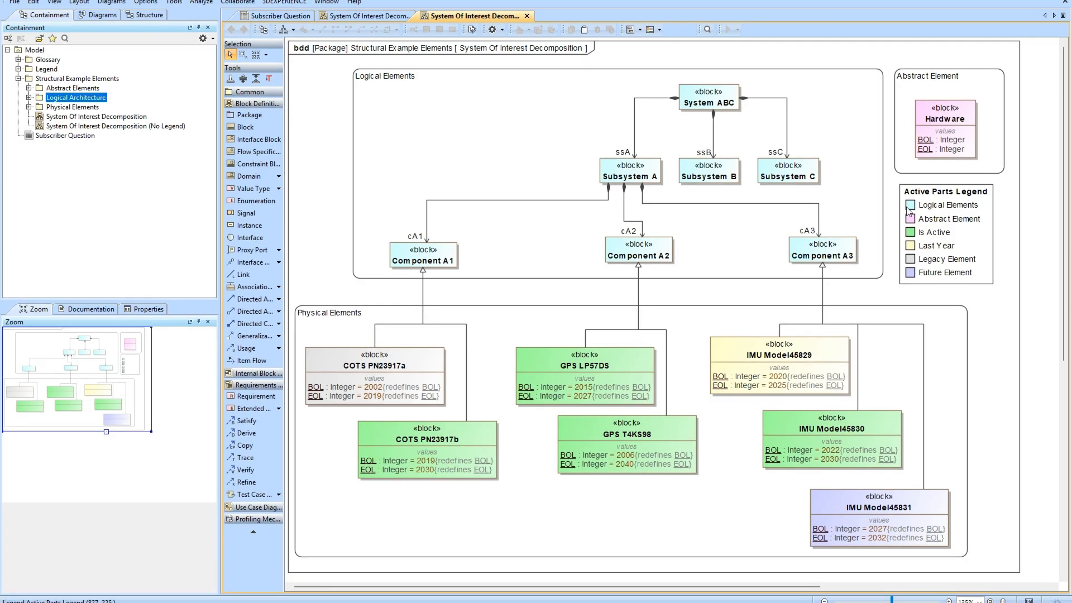
- Open the Elements by Condition expression of the Logical Elements legend item, expanding the Logical Architecture package in the model tree for reference
double_click(940, 210)
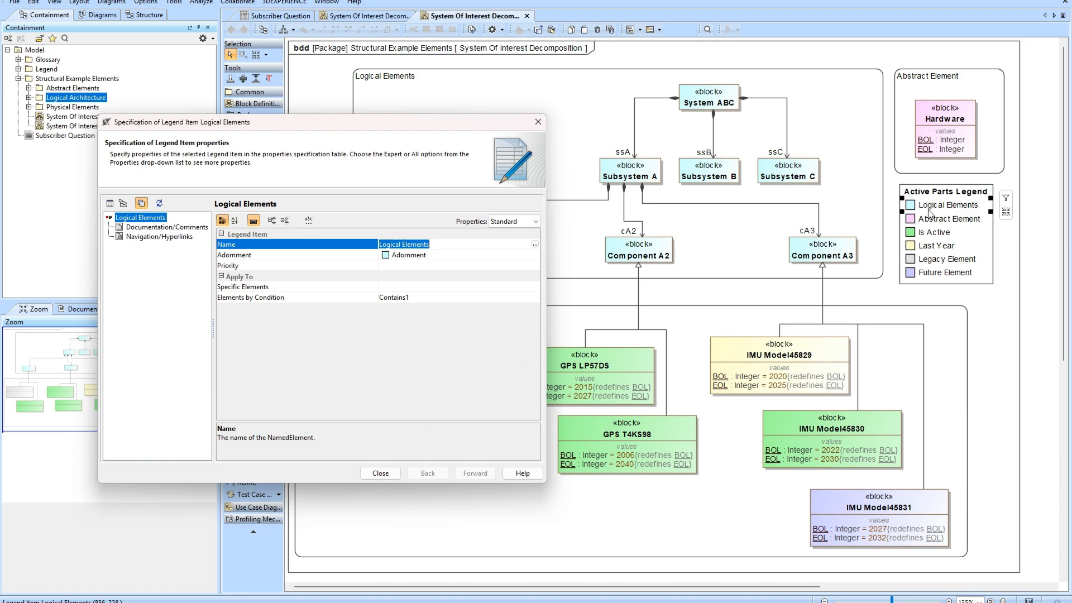
left_click_drag(381, 126, 400, 156)
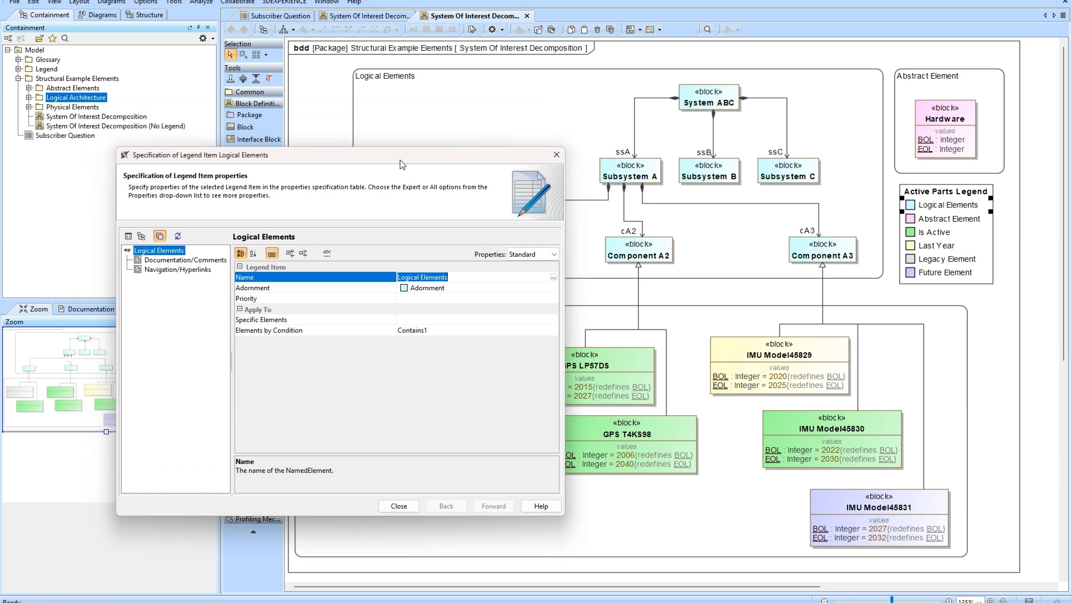
left_click(29, 97)
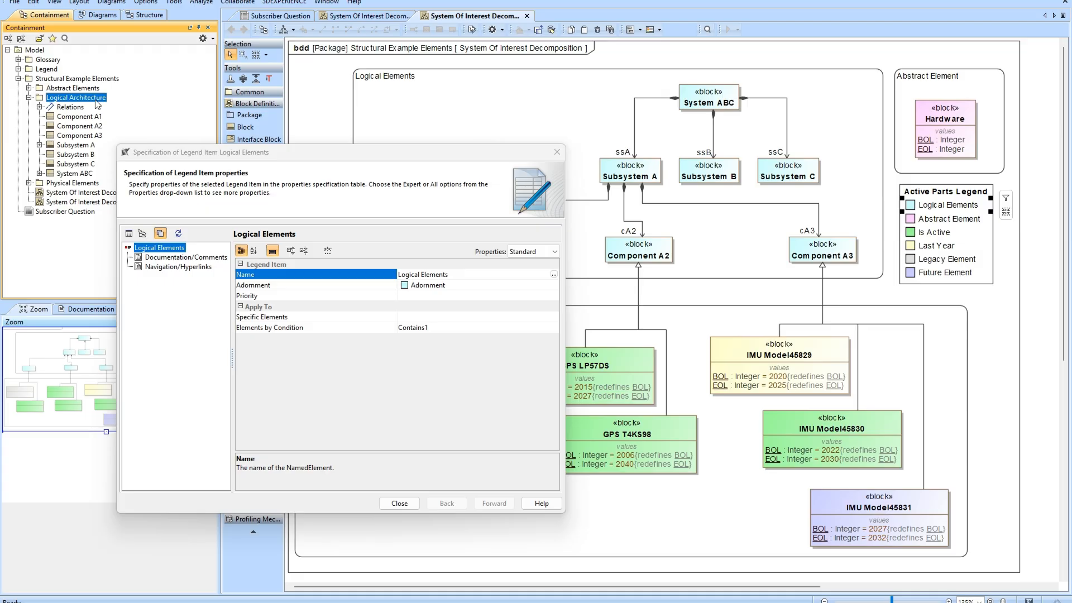
left_click(466, 328)
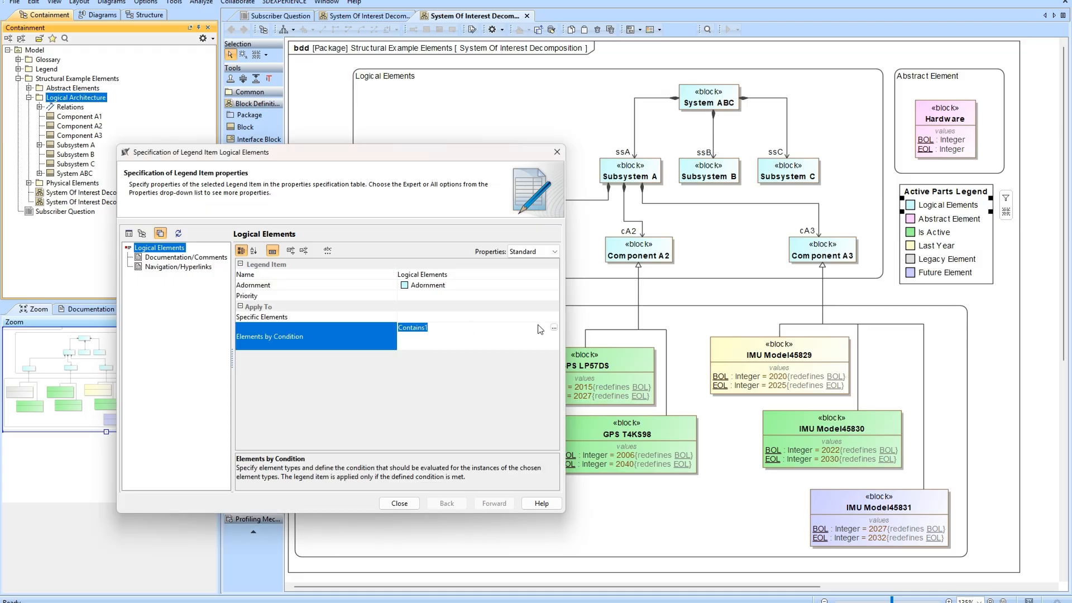
left_click(554, 327)
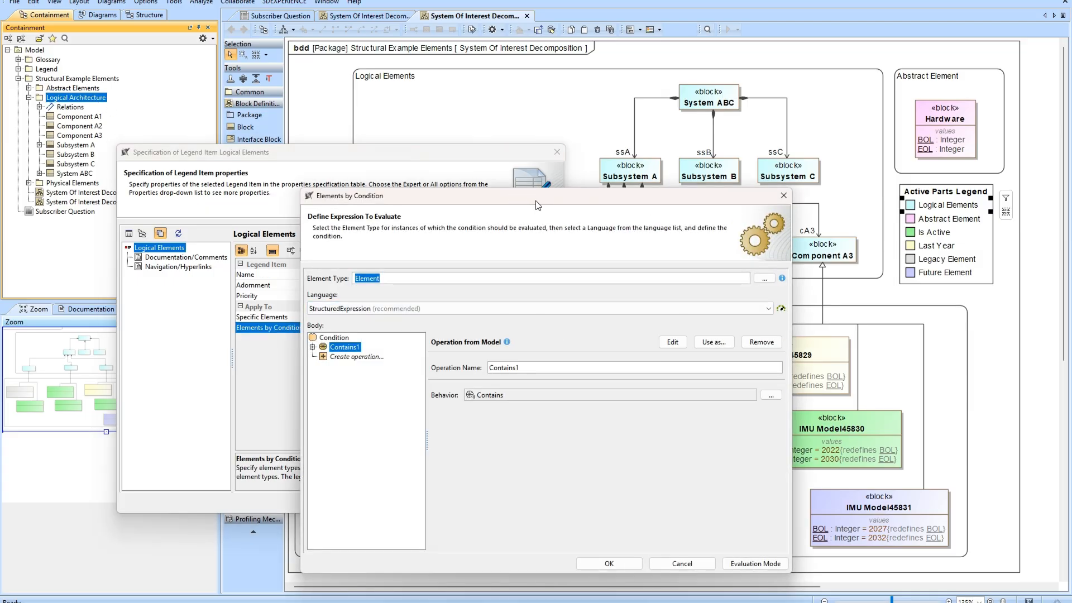
- Expand the Contains1 operation and its Find1 input in the condition body, and inspect the Obj argument
left_click_drag(563, 128, 567, 113)
left_click(344, 261)
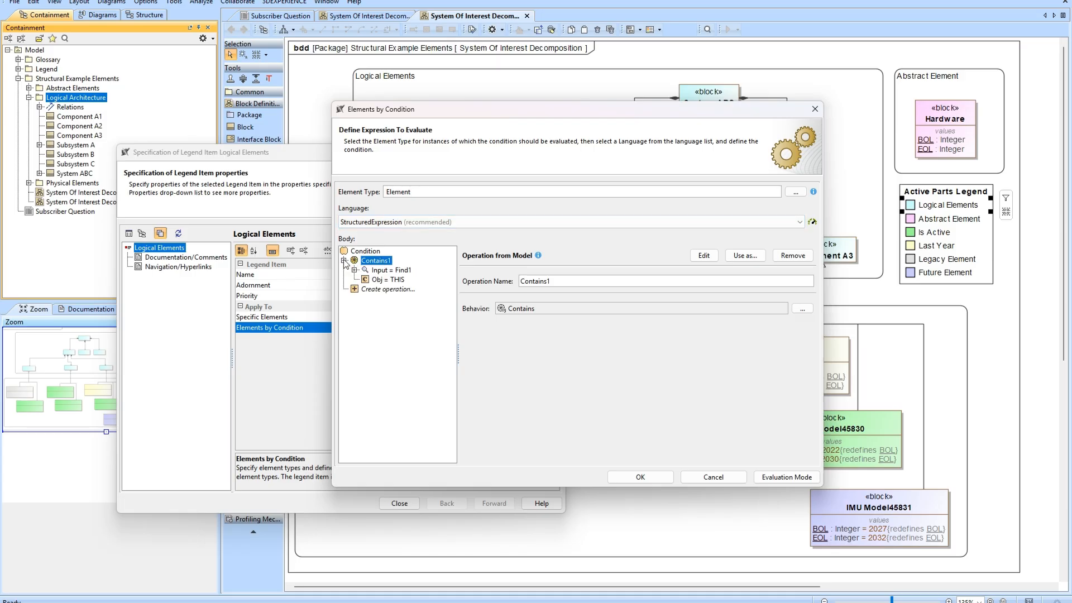
left_click(355, 270)
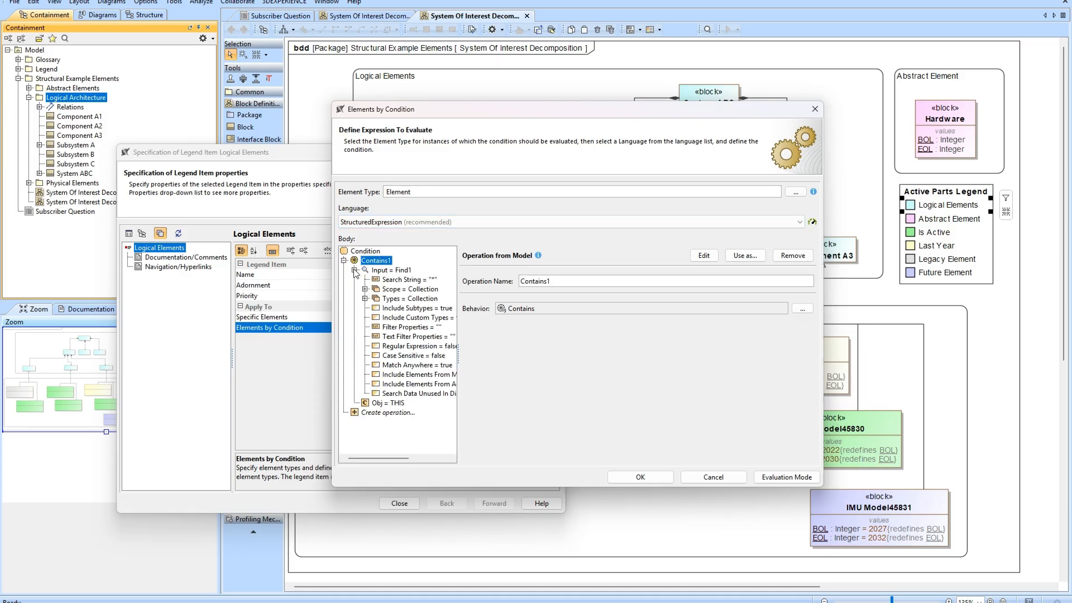
left_click(378, 403)
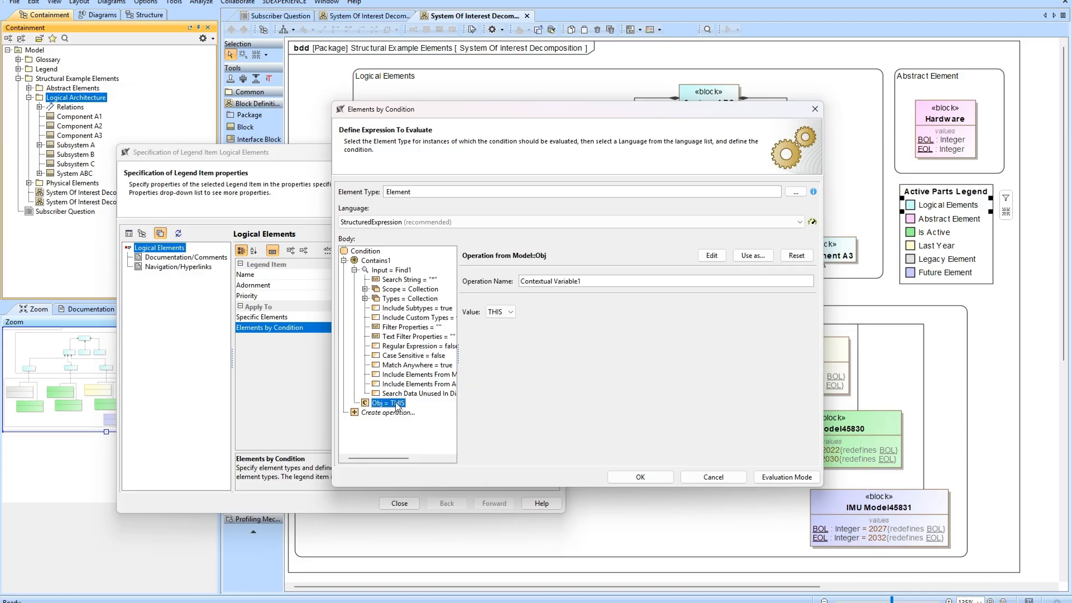
left_click_drag(693, 107, 504, 122)
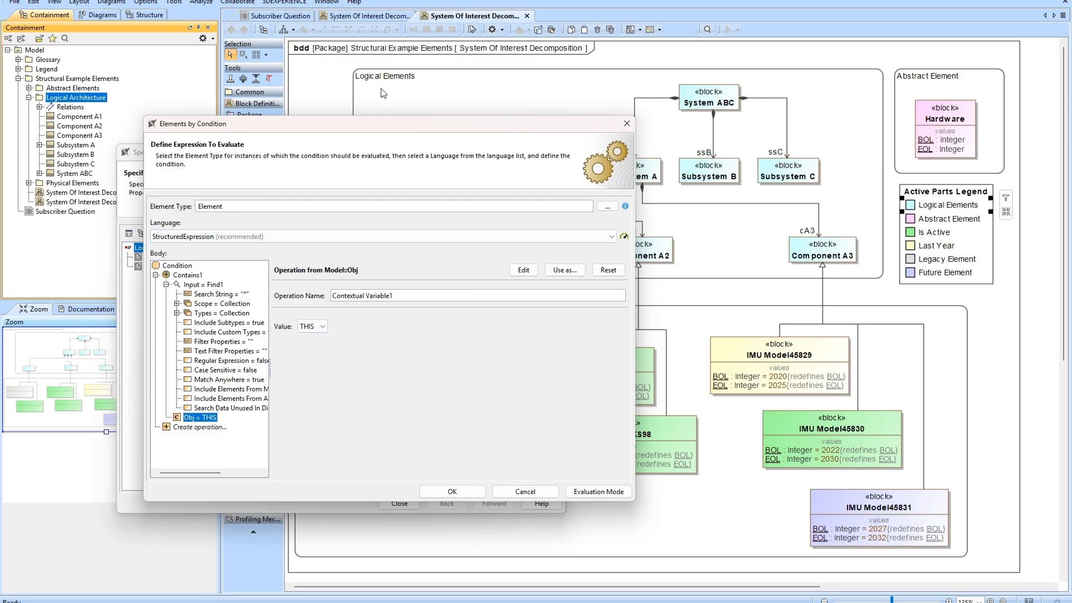
left_click_drag(406, 124, 574, 113)
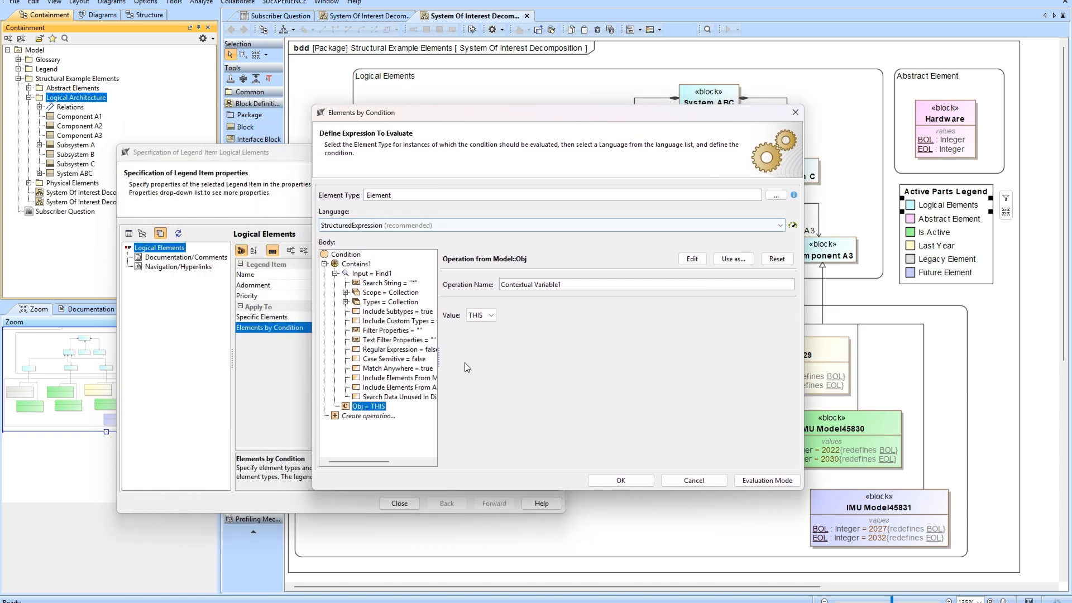
- Review the Find1 type and scope settings against the Obj argument, cancel the condition editor and close the Logical Elements specification
left_click(363, 274)
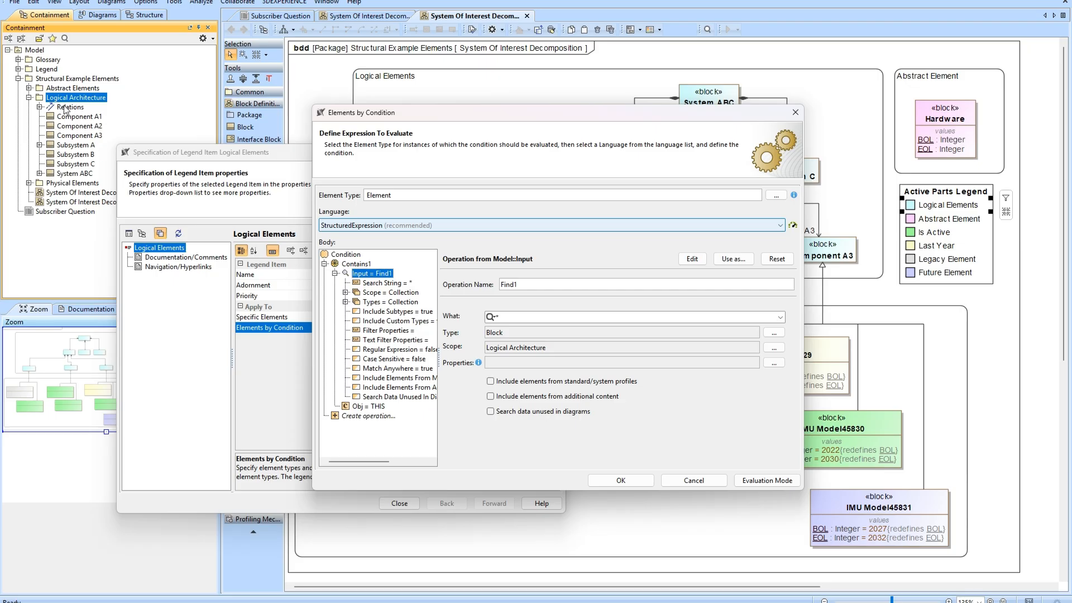
left_click(363, 408)
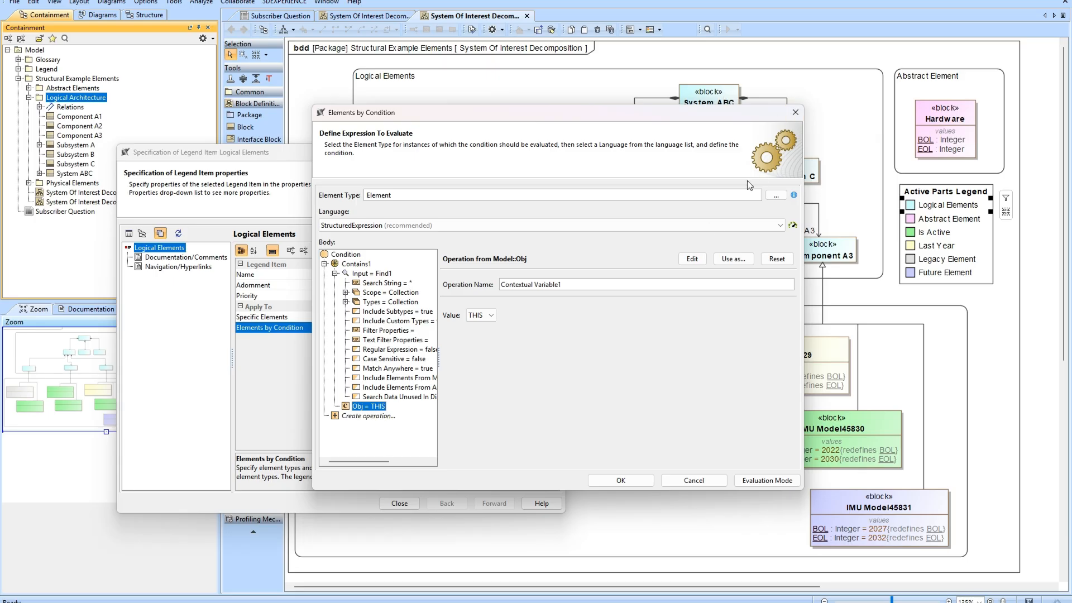
left_click(370, 273)
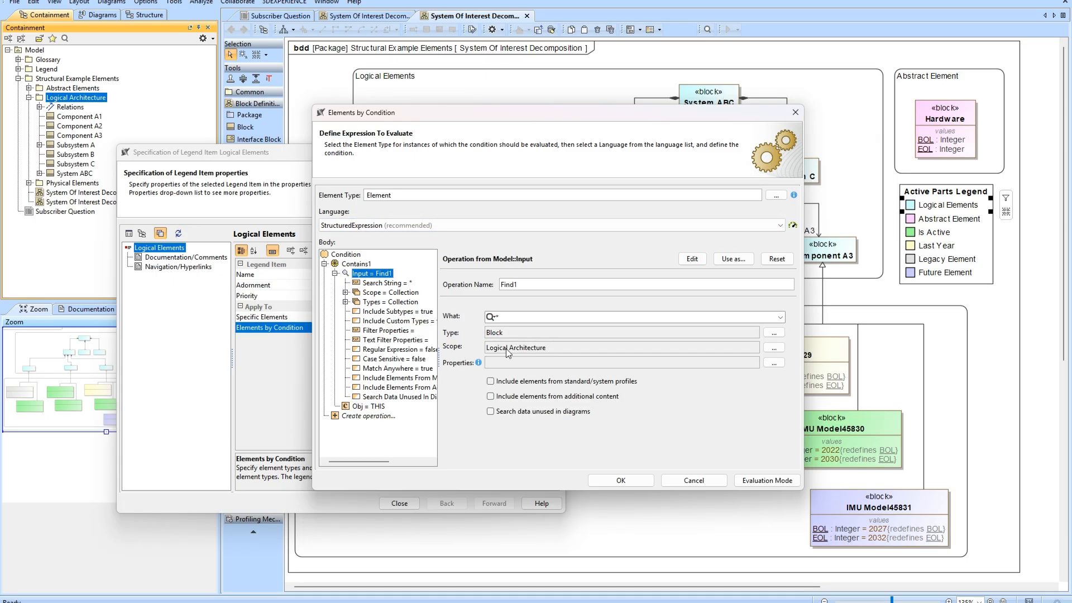
left_click(361, 407)
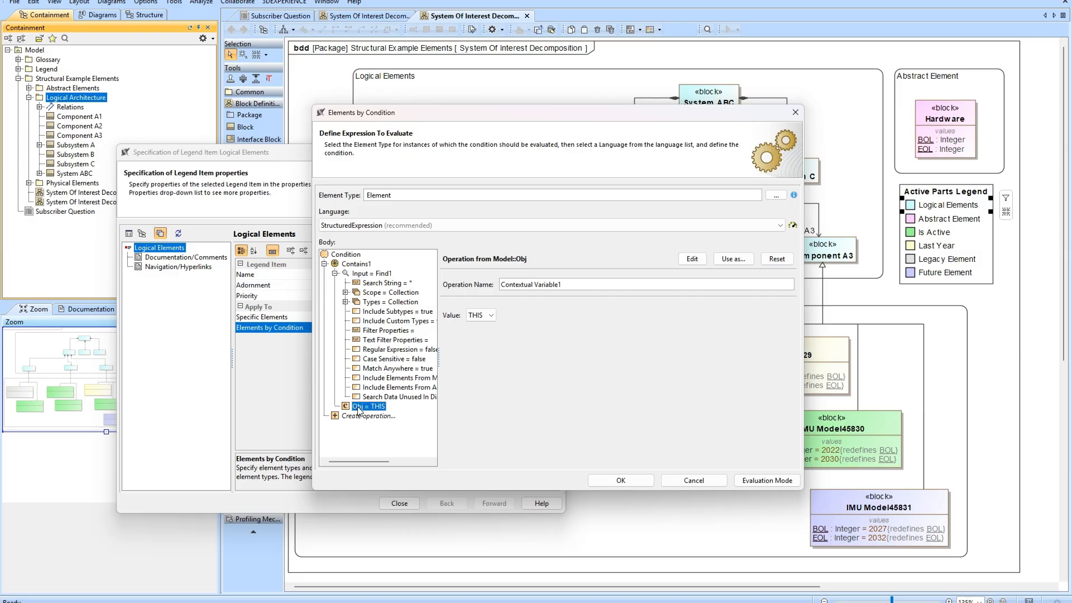
left_click(357, 265)
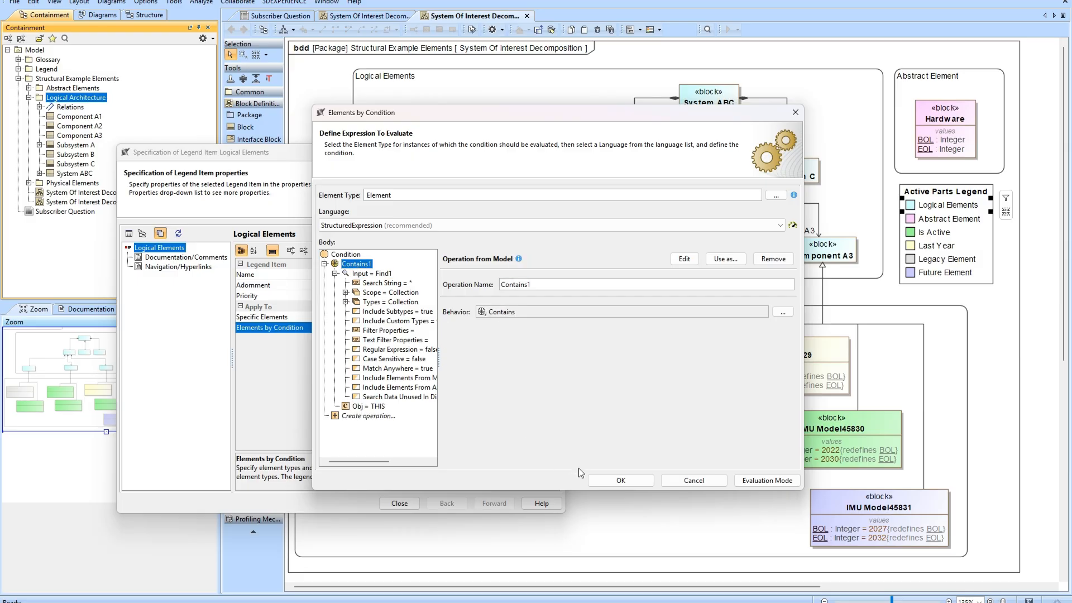
left_click(683, 484)
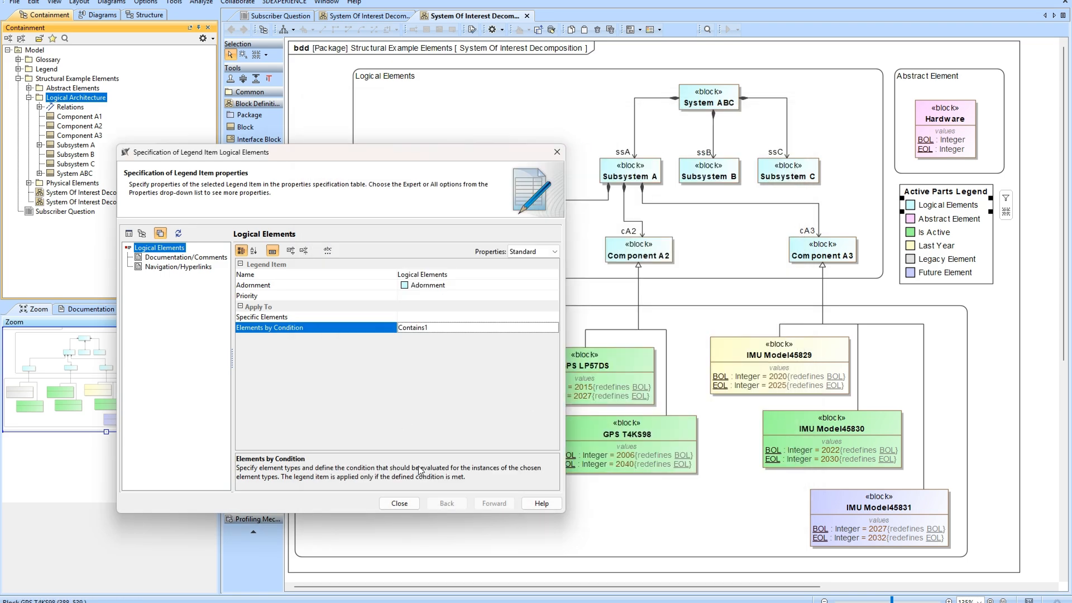
left_click(399, 503)
- Select the Abstract Element legend item, collapse the Logical Architecture package and expand the Abstract Elements package in the model tree
left_click(938, 222)
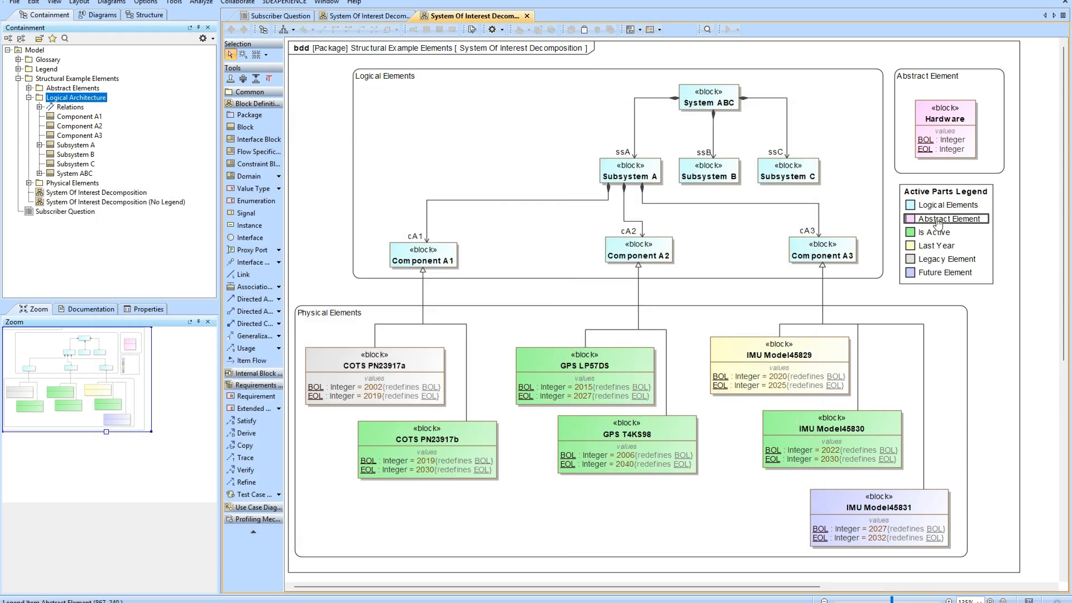
left_click(29, 97)
double_click(57, 90)
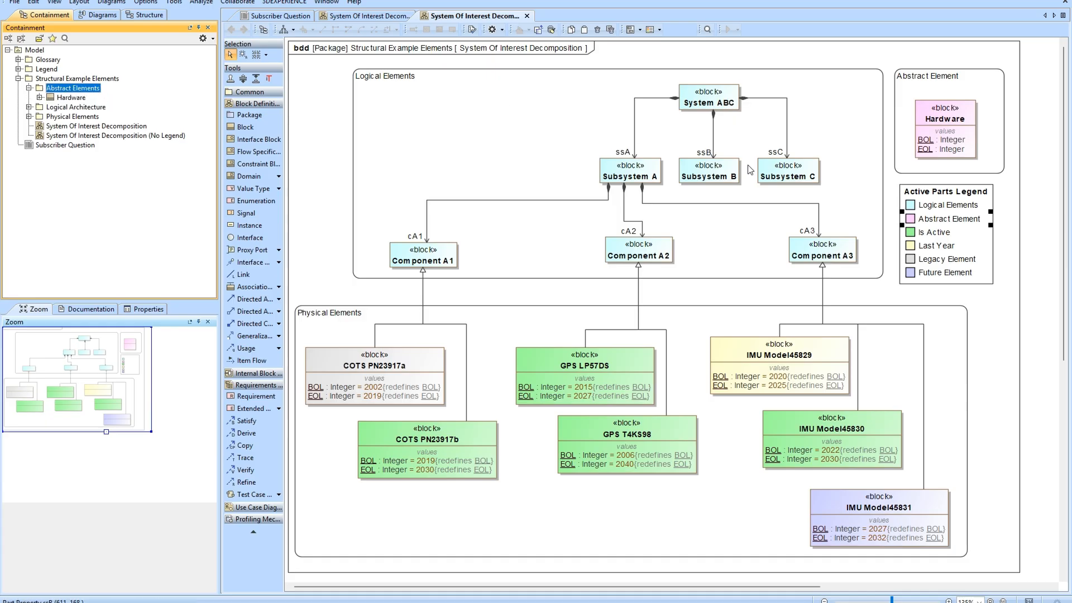
- Open the Elements by Condition expression of the Abstract Element legend item from its specification
left_click(933, 219)
left_click_drag(933, 219, 920, 222)
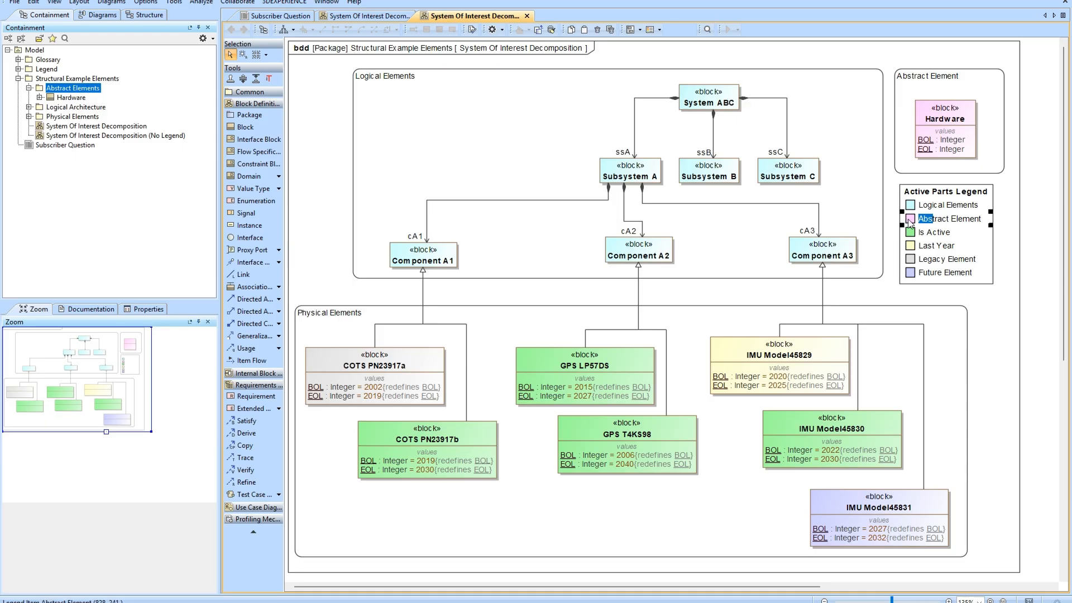
double_click(910, 221)
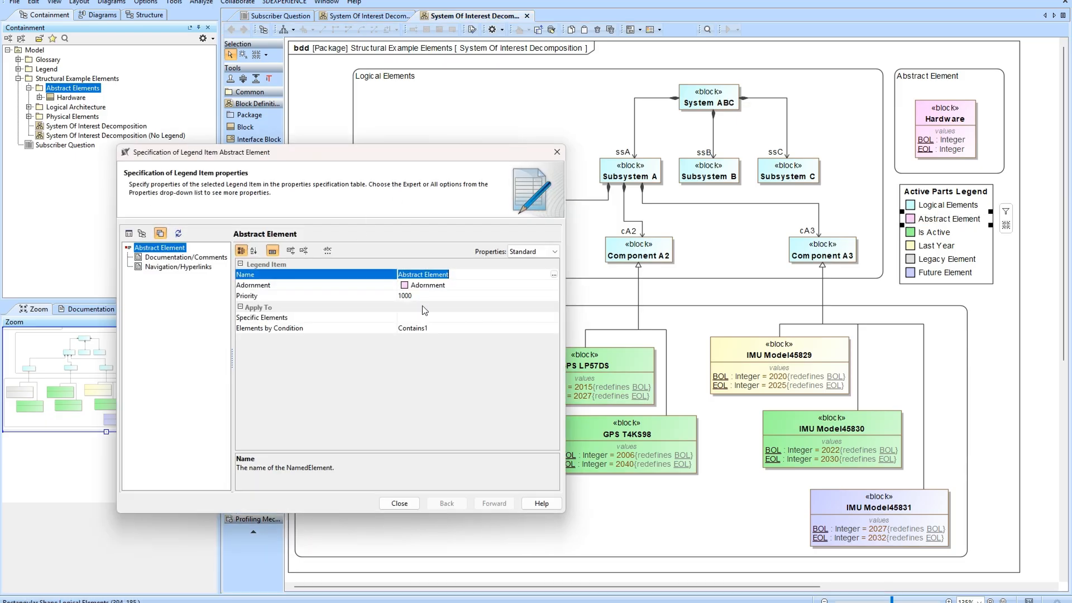
left_click(464, 328)
left_click(556, 328)
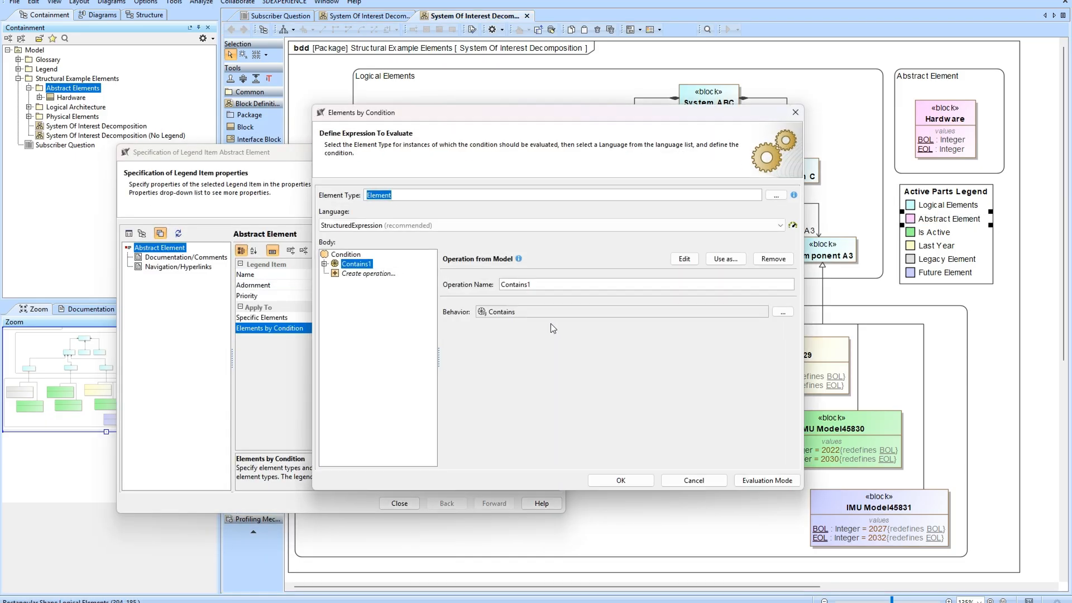
- Inspect the type and scope of the Find1 input under Contains1, cancel the condition editor and close the Abstract Element specification
left_click(324, 263)
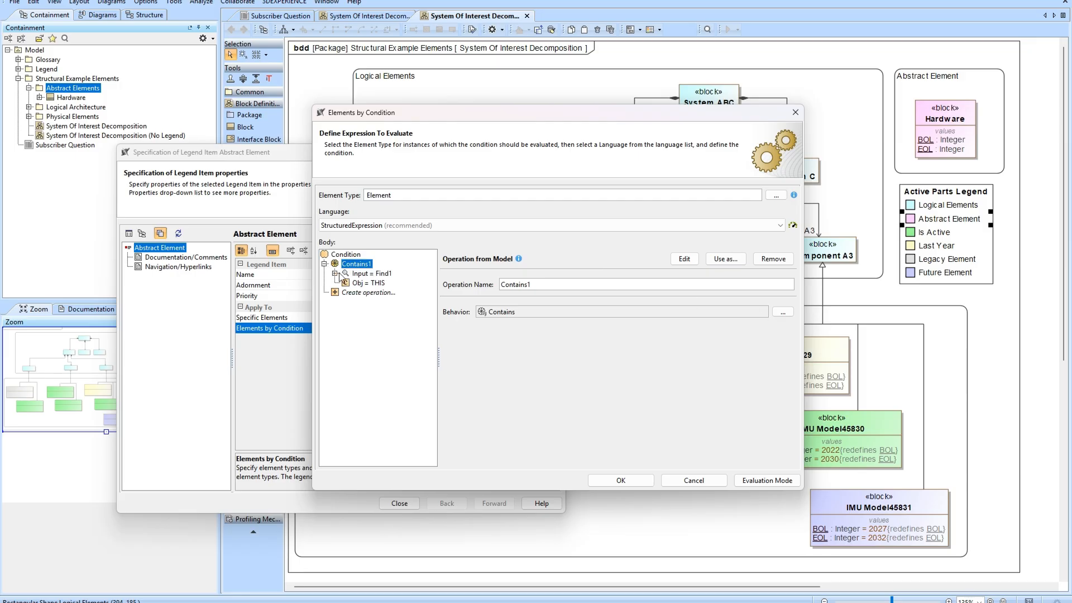
left_click(335, 273)
left_click(373, 273)
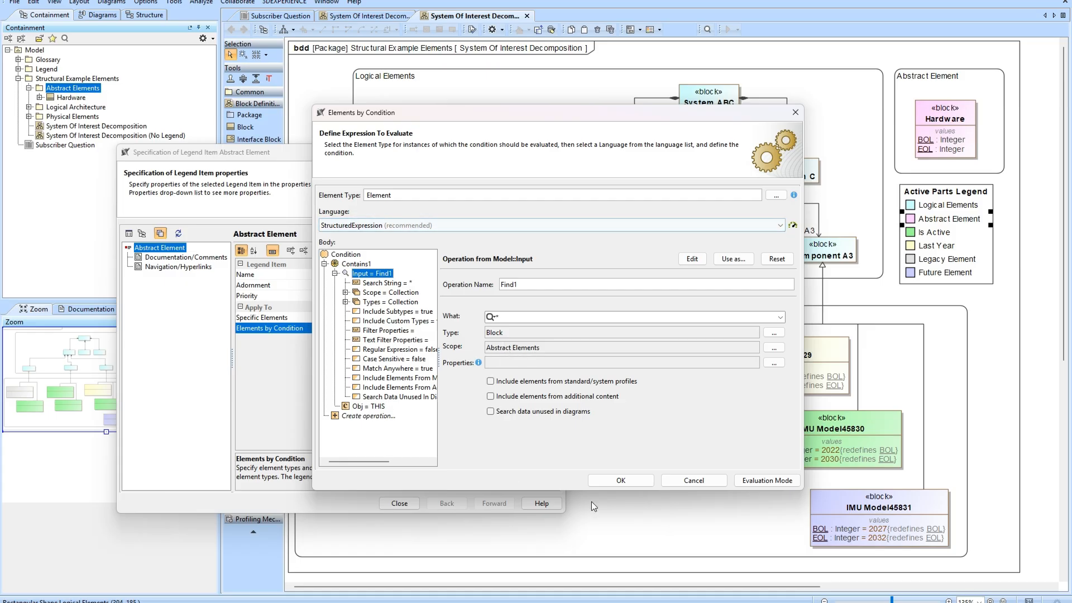
left_click(693, 481)
left_click(399, 503)
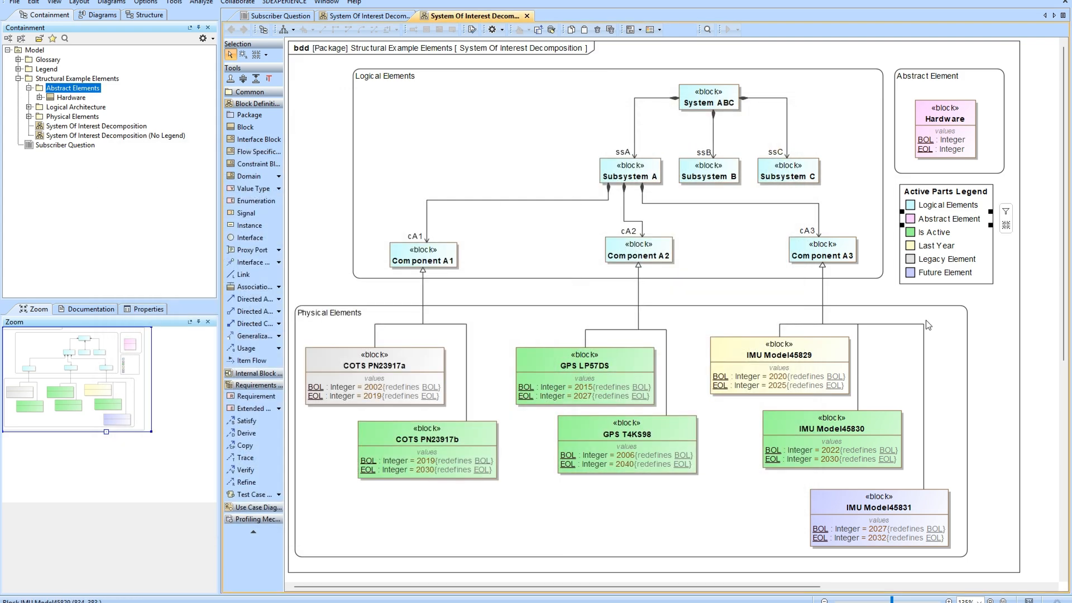
- Open the Elements by Condition expression of the Is Active legend item and make the condition editor taller
left_click(930, 237)
double_click(939, 234)
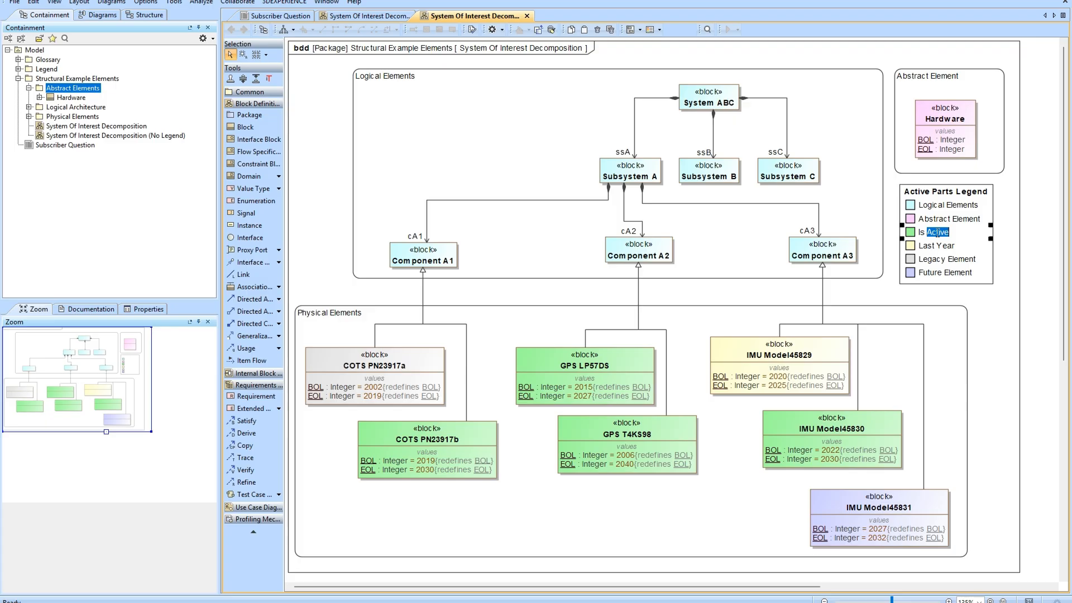
double_click(913, 233)
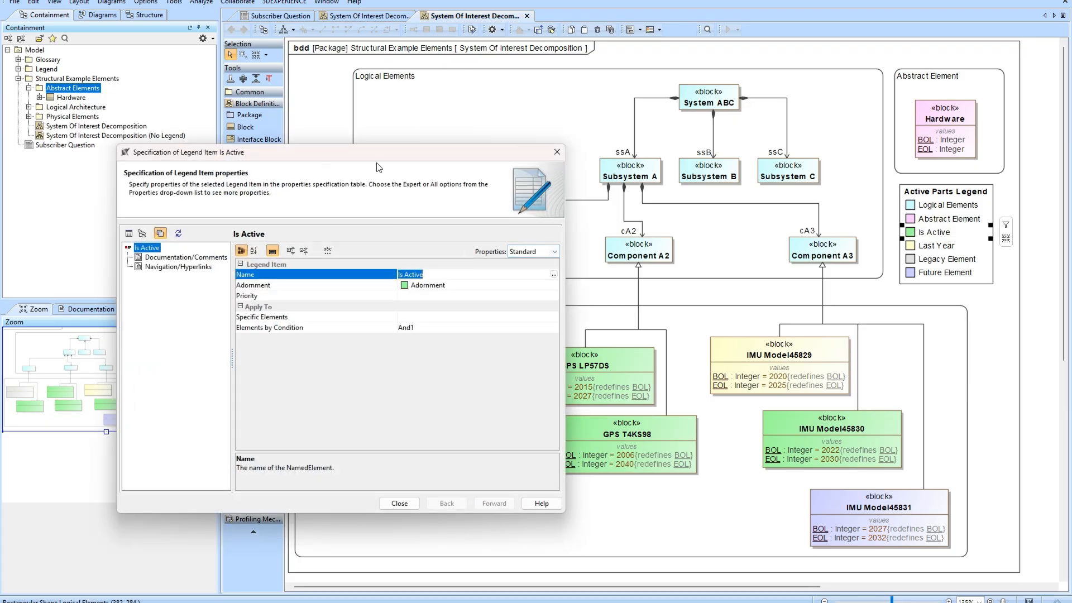
left_click_drag(377, 163, 423, 86)
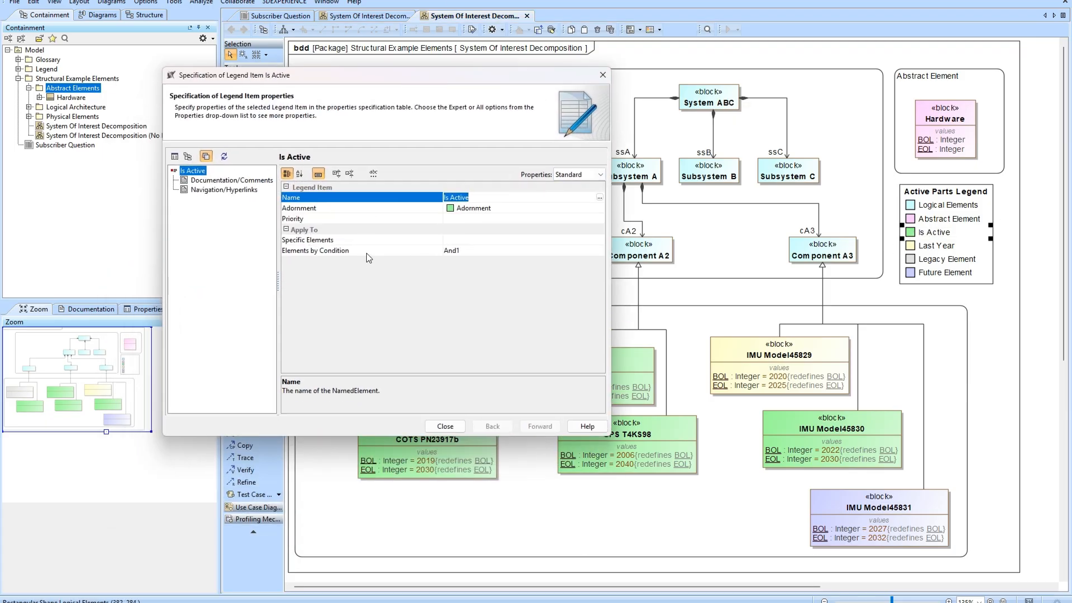
left_click(520, 251)
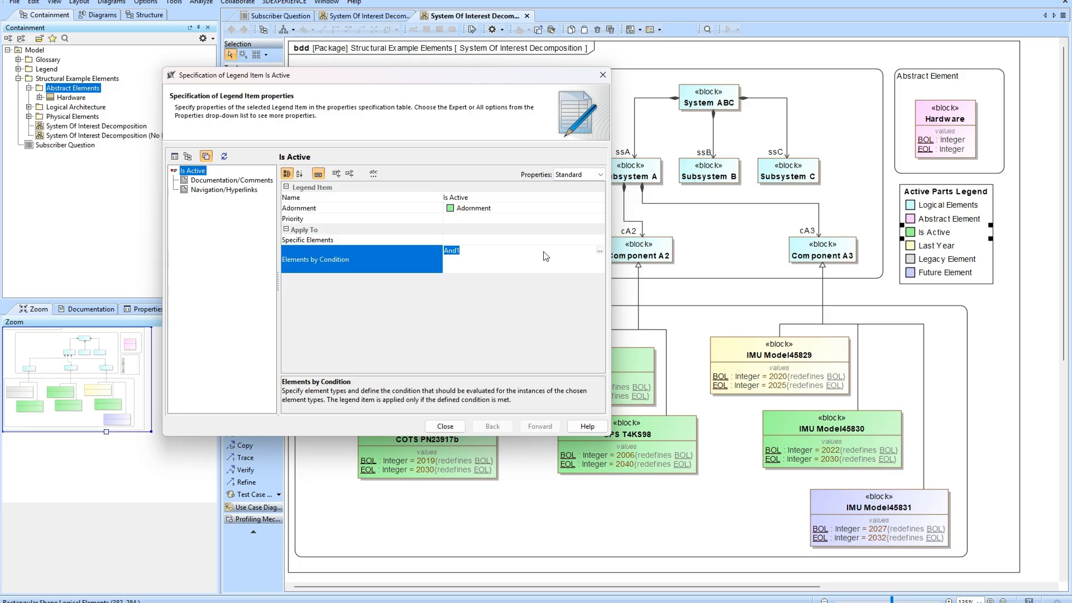
left_click(600, 251)
left_click_drag(576, 114, 670, 82)
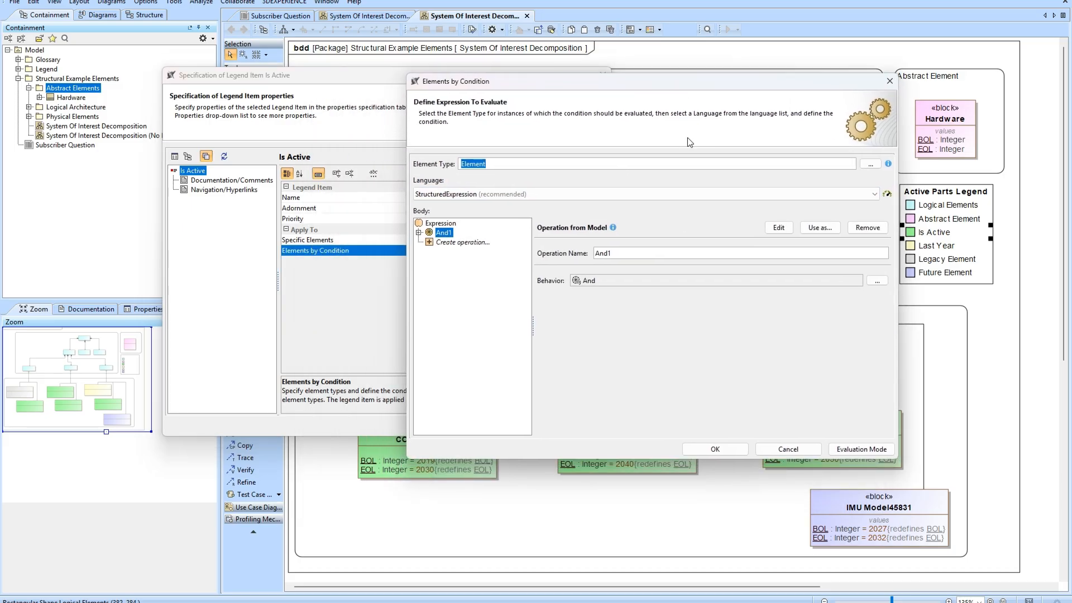
left_click_drag(666, 459, 666, 530)
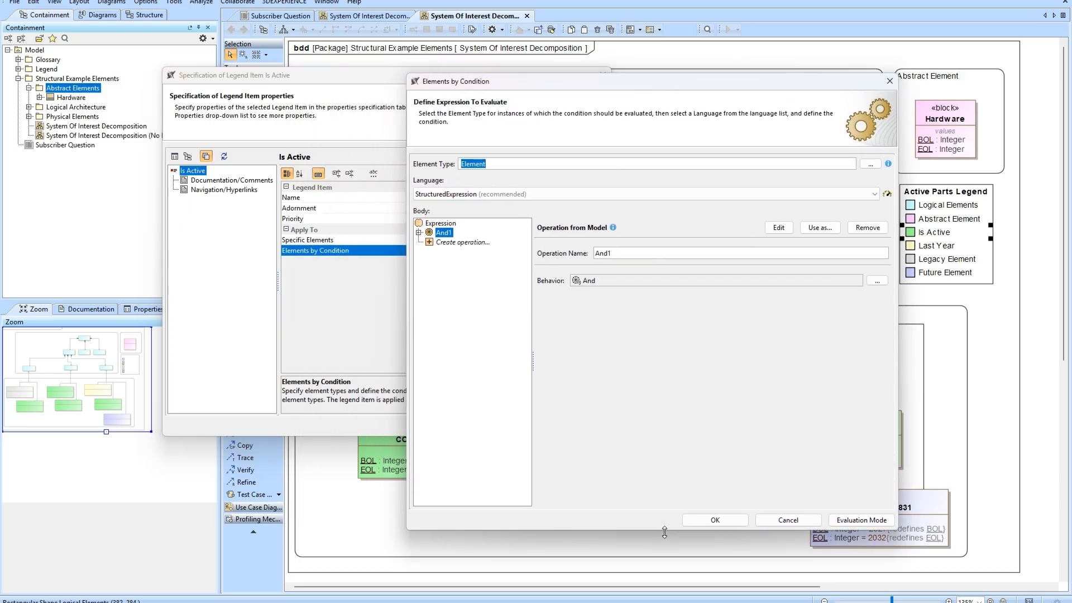
- Expand the And1 operation and compare its two inputs, BOL LessThan 2025 and EOL GreaterThan 2025
left_click(419, 233)
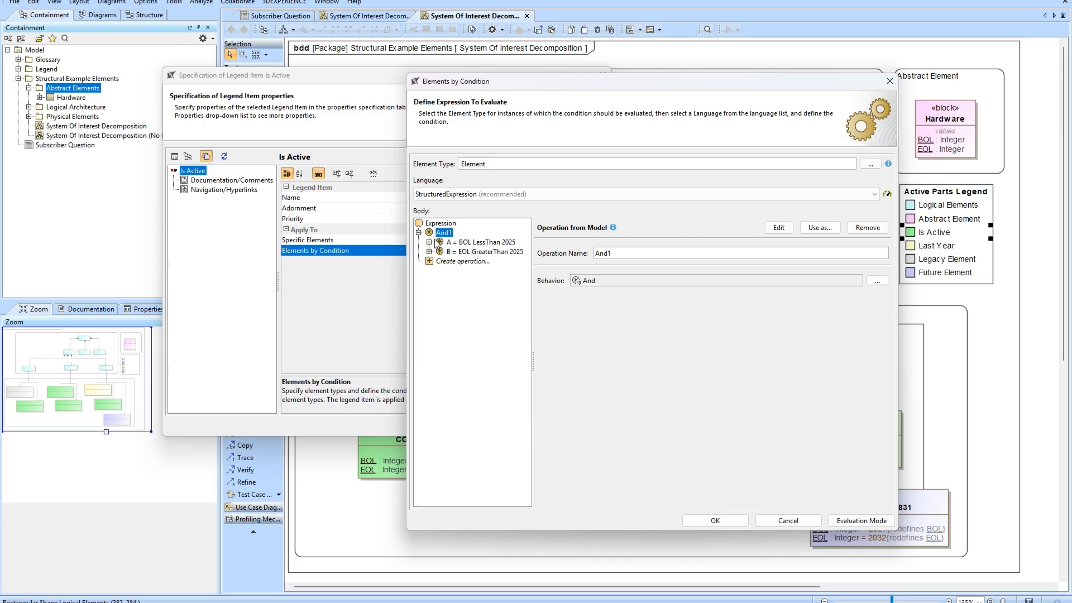
left_click(475, 243)
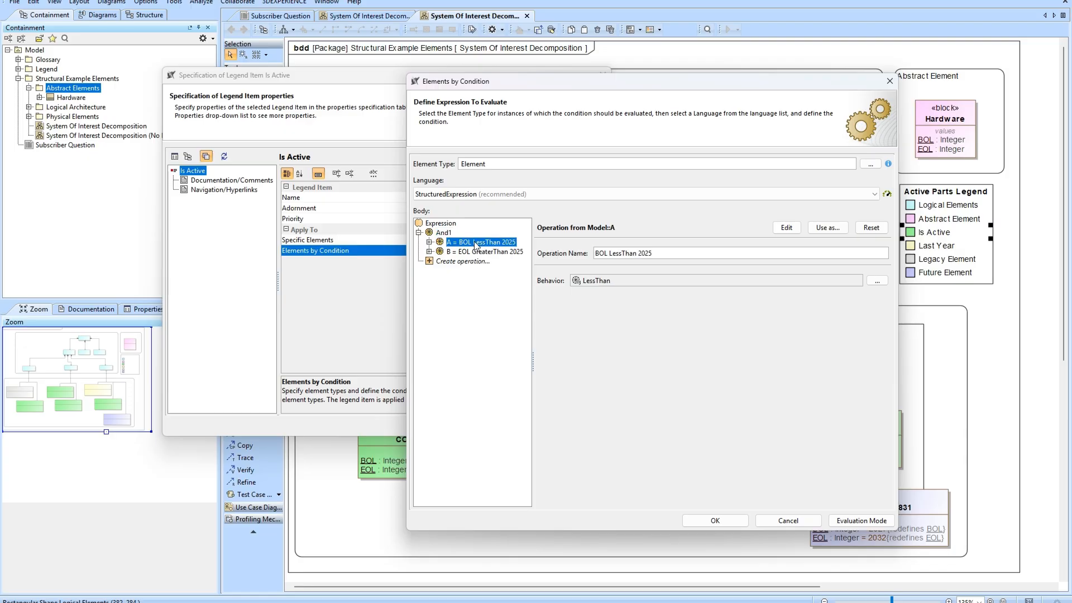
left_click(471, 252)
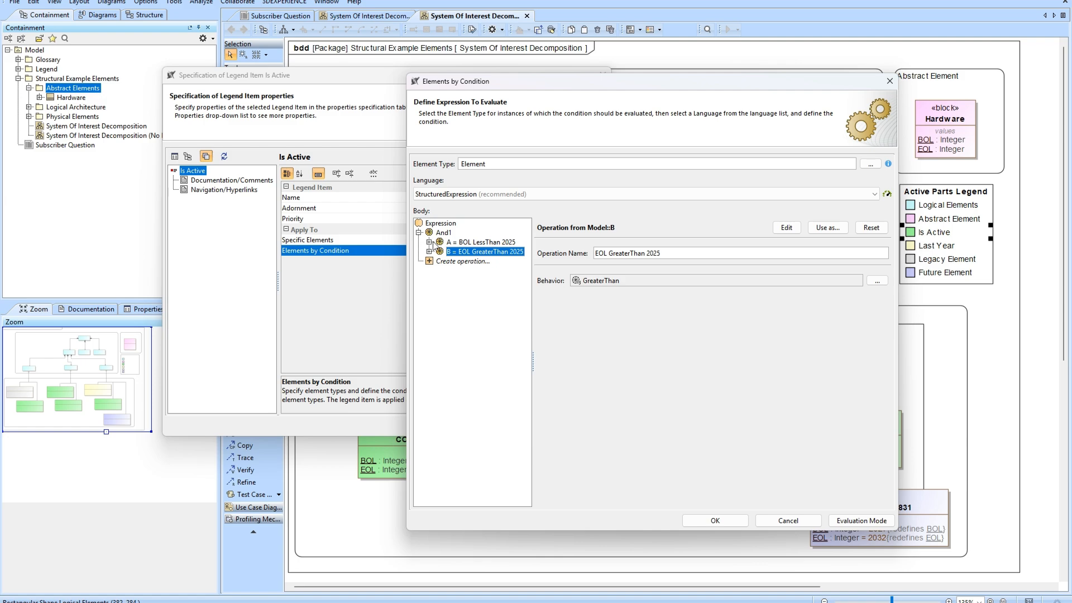
left_click(465, 243)
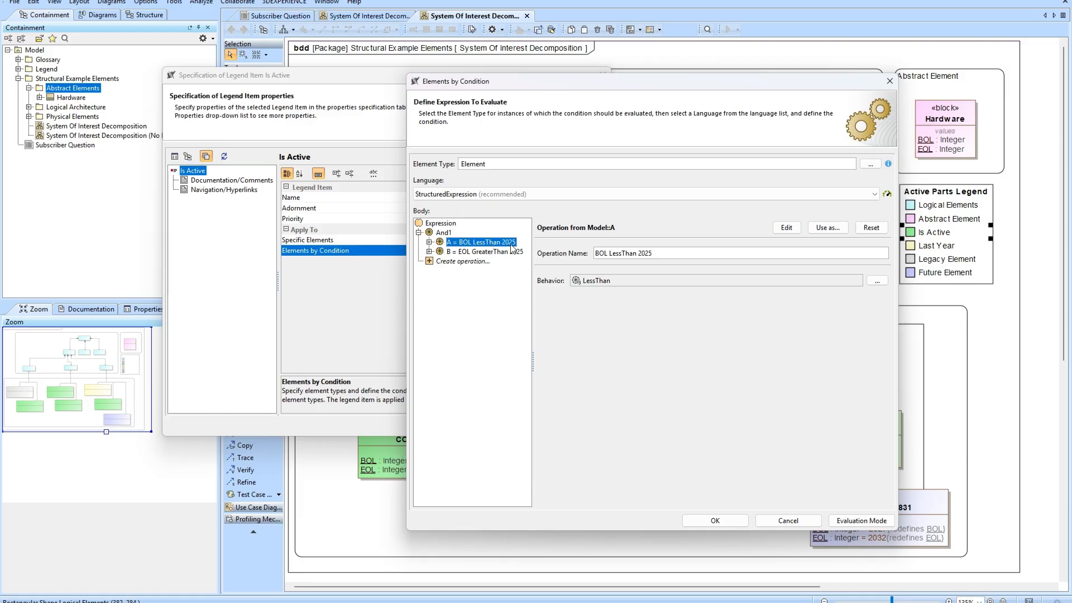
left_click(476, 252)
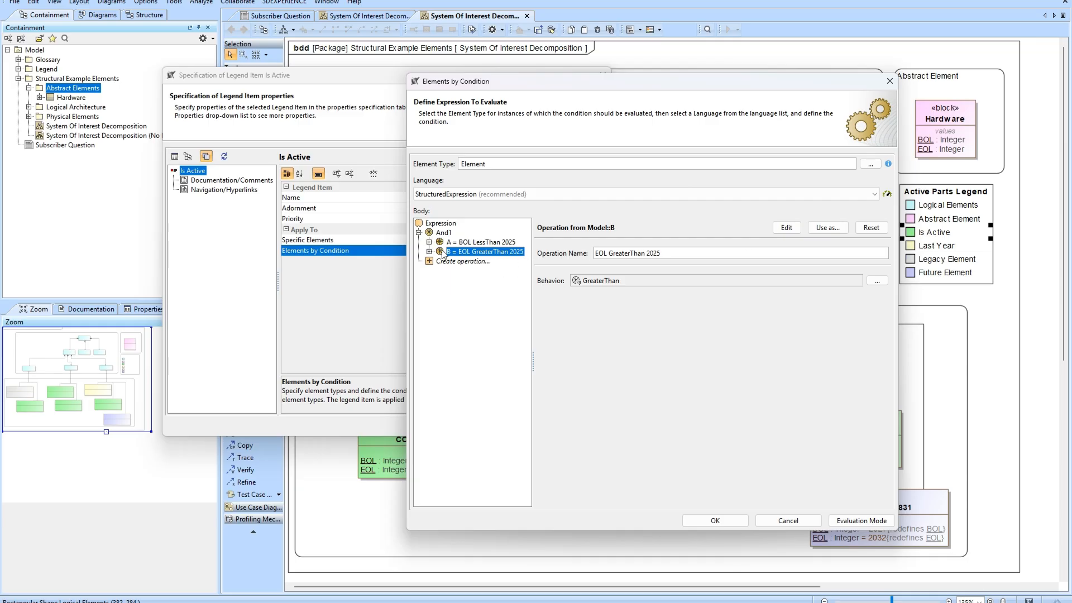
left_click(456, 243)
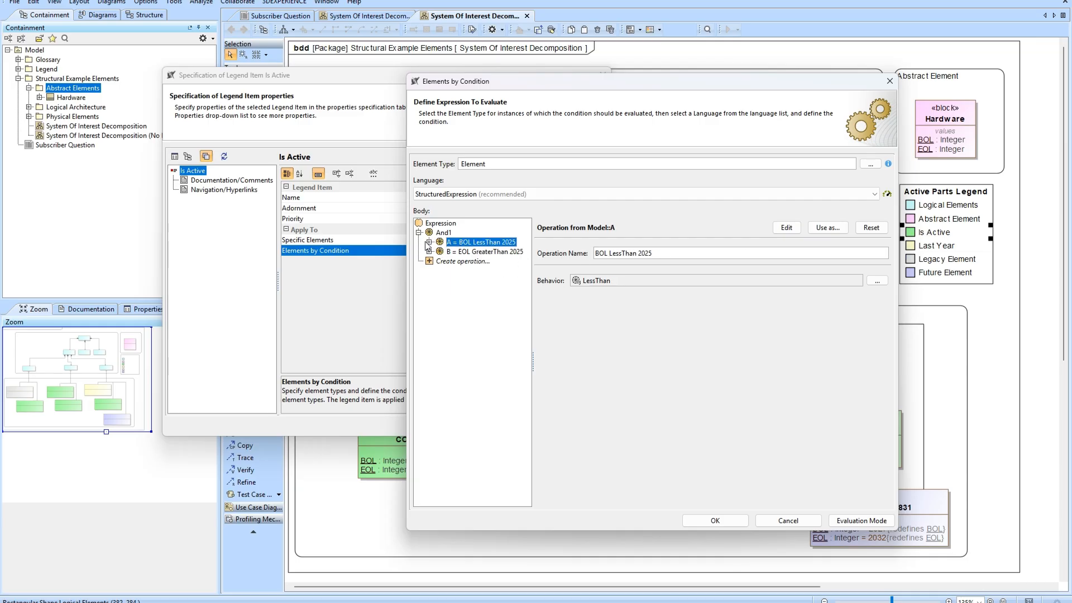
- Inspect the BOL and 2025 arguments of BOL LessThan 2025, expanding BOL down to its Find1 context and widening the body tree
left_click(428, 242)
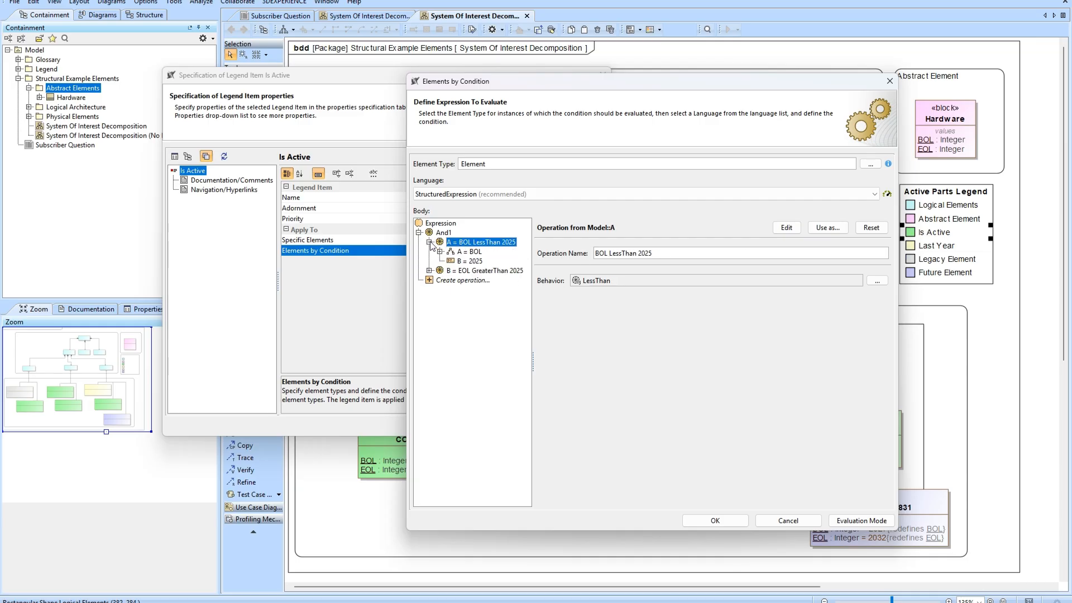
left_click(463, 263)
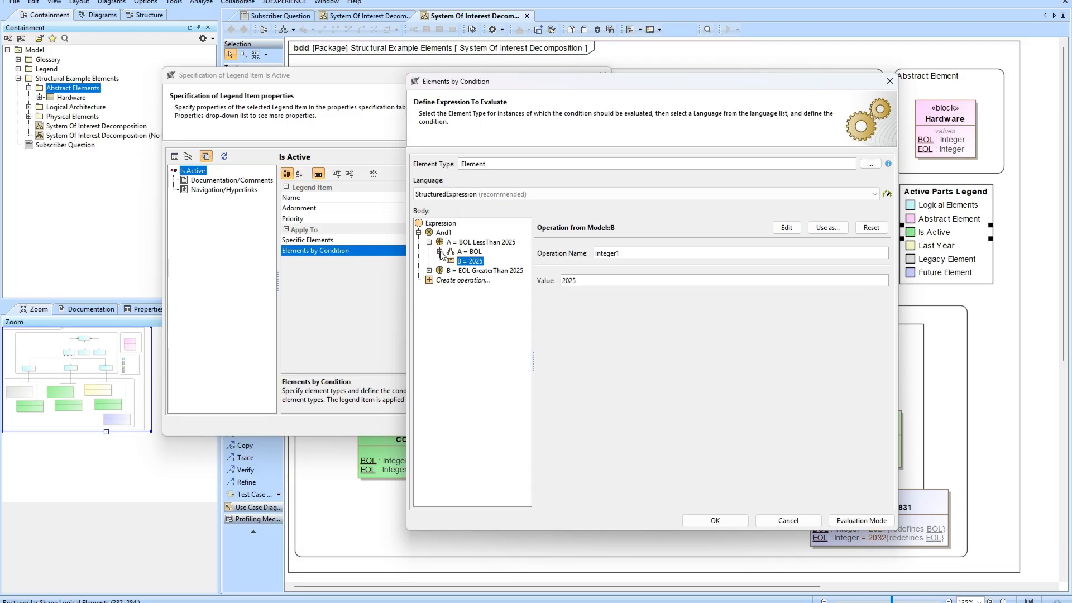
left_click(469, 252)
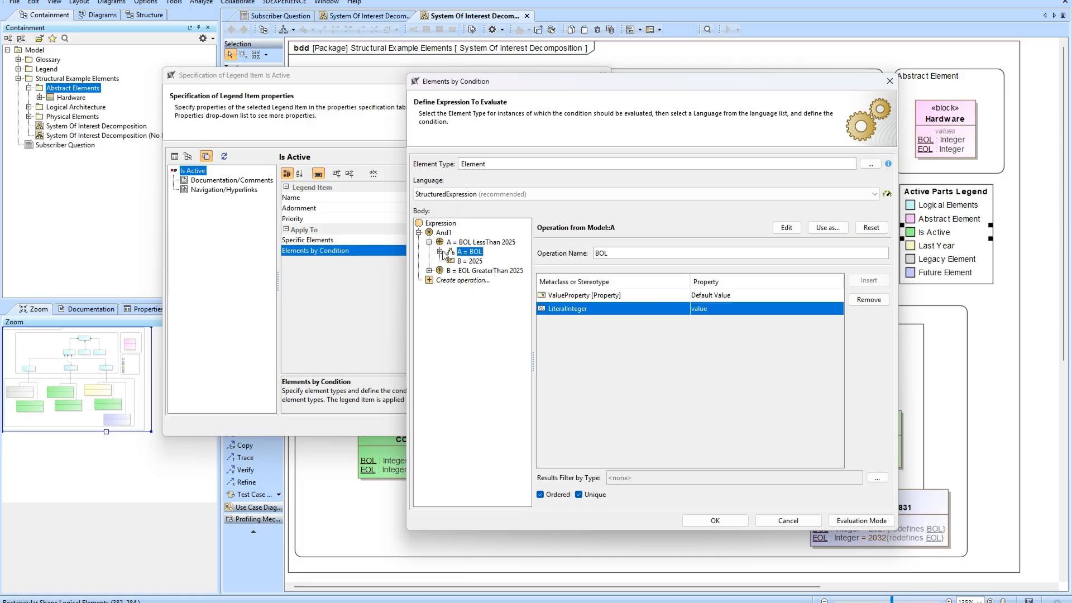
left_click(440, 252)
left_click(451, 261)
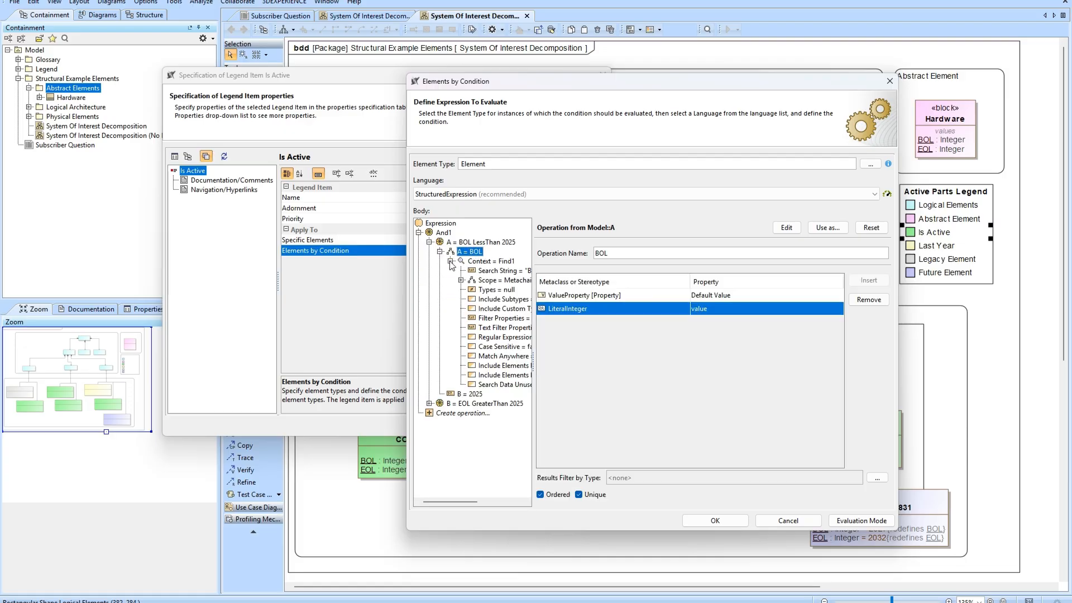
left_click_drag(533, 313, 583, 313)
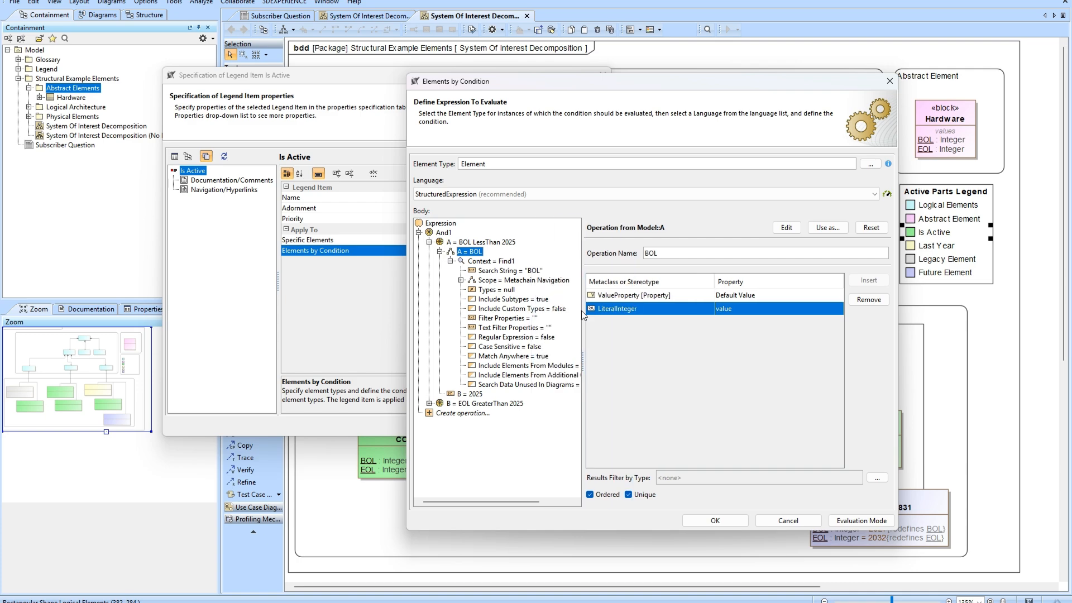
- Review the Find1 context's search settings and its Metachain Navigation scope, and collapse Find1 in the body tree
left_click(483, 262)
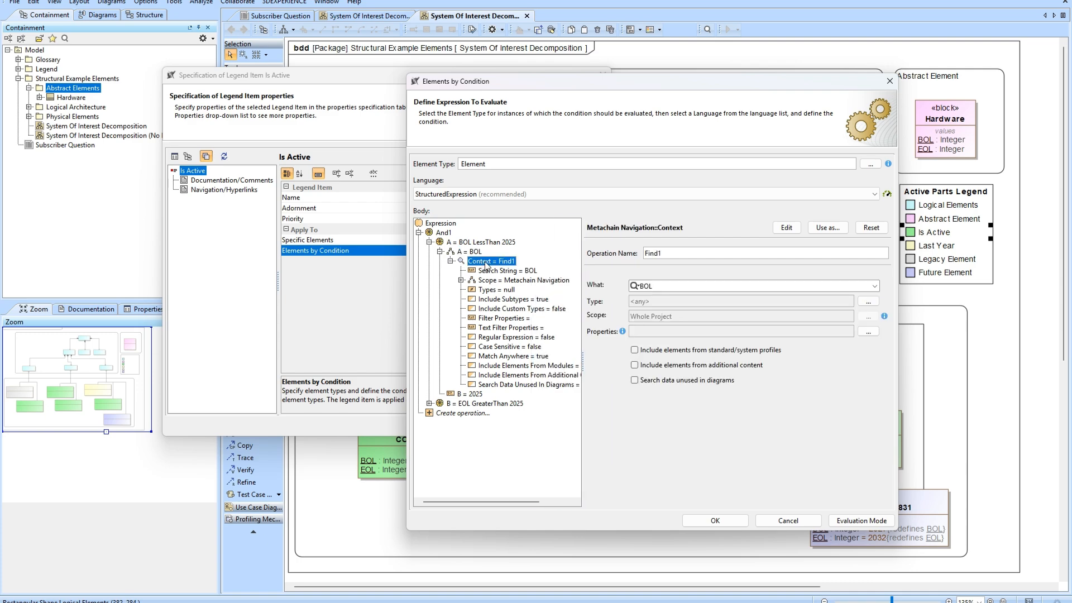
left_click(462, 279)
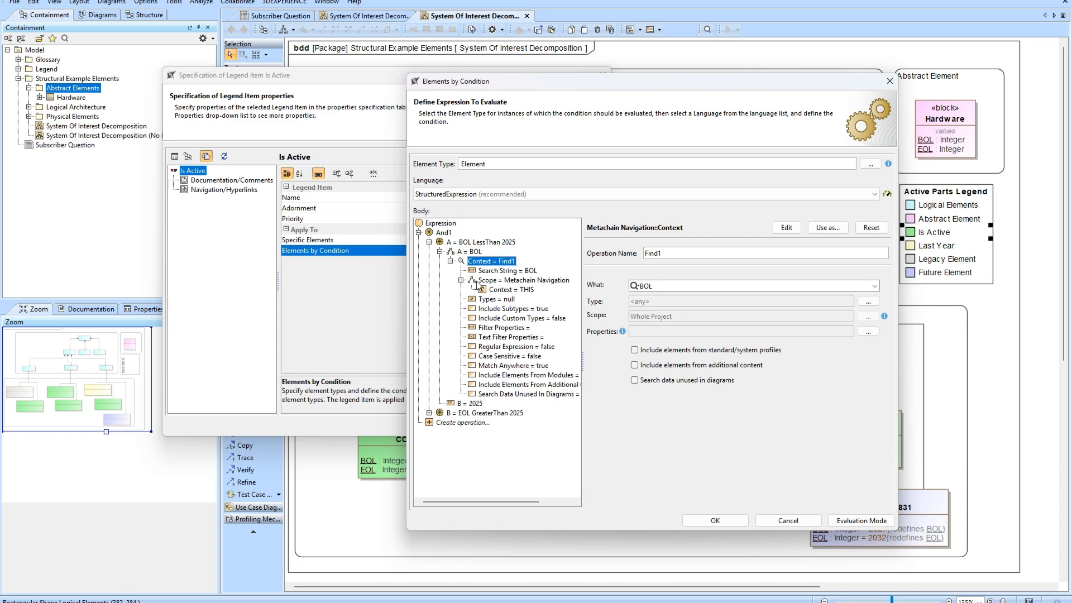
left_click(504, 282)
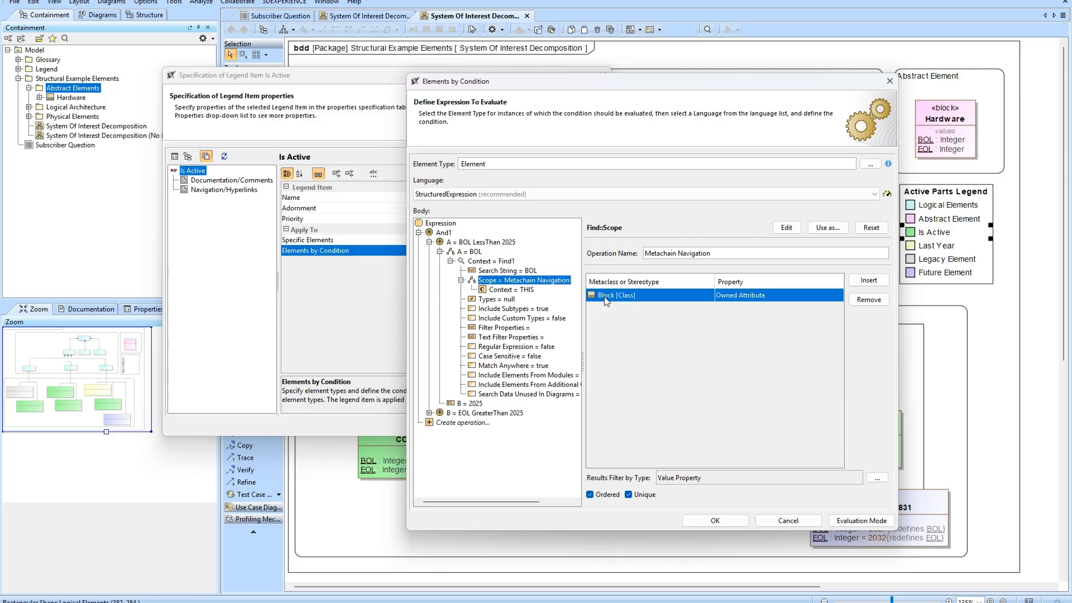
left_click(487, 263)
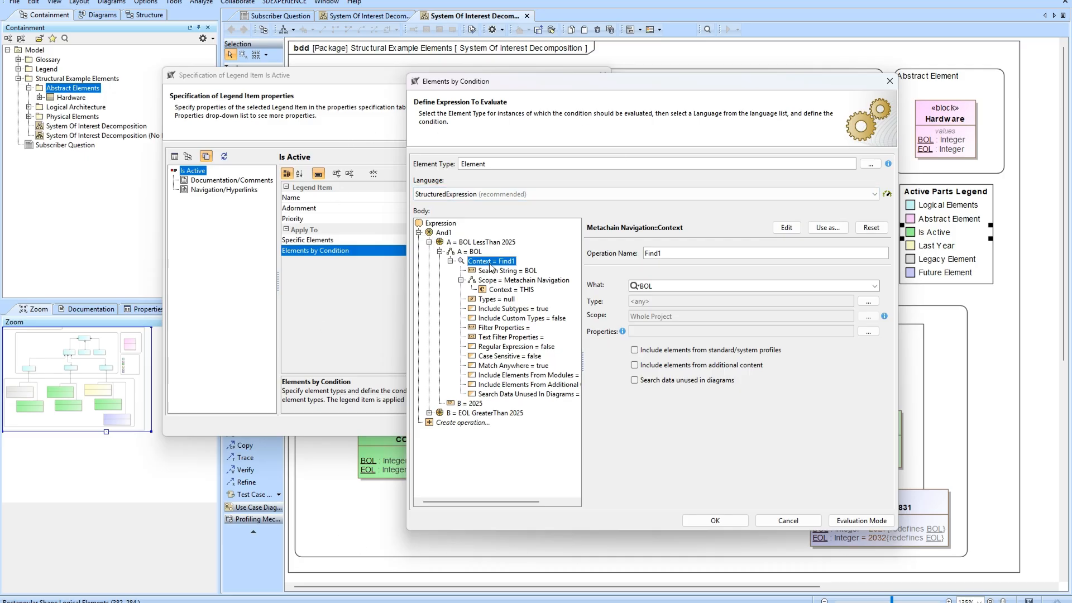
left_click(451, 262)
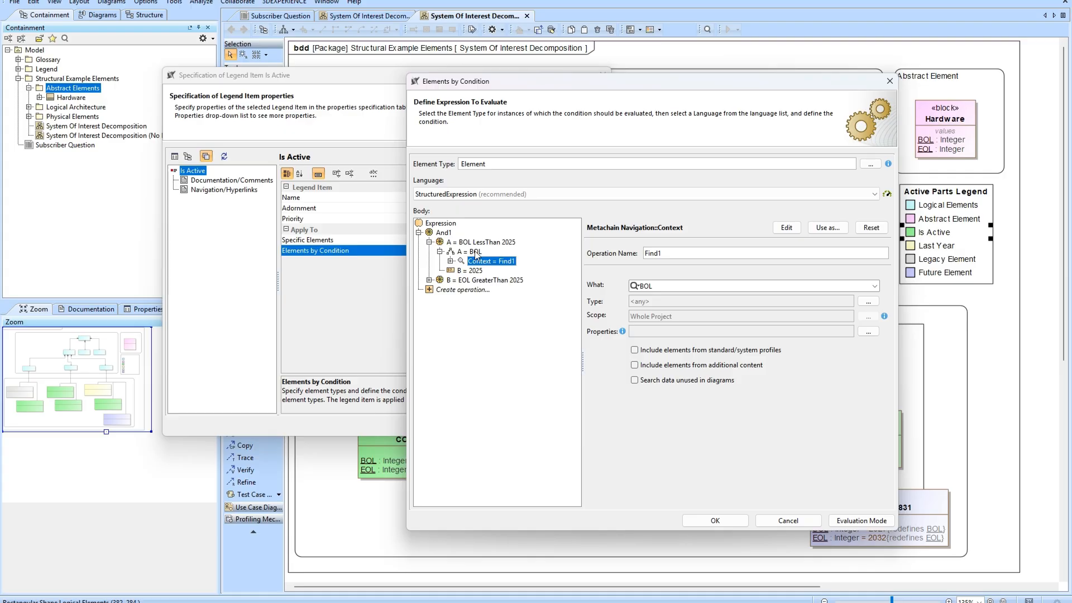
- Review the BOL navigation, the 2025 value and both comparison operations with the condition editor moved clear of the IMU blocks
left_click(473, 251)
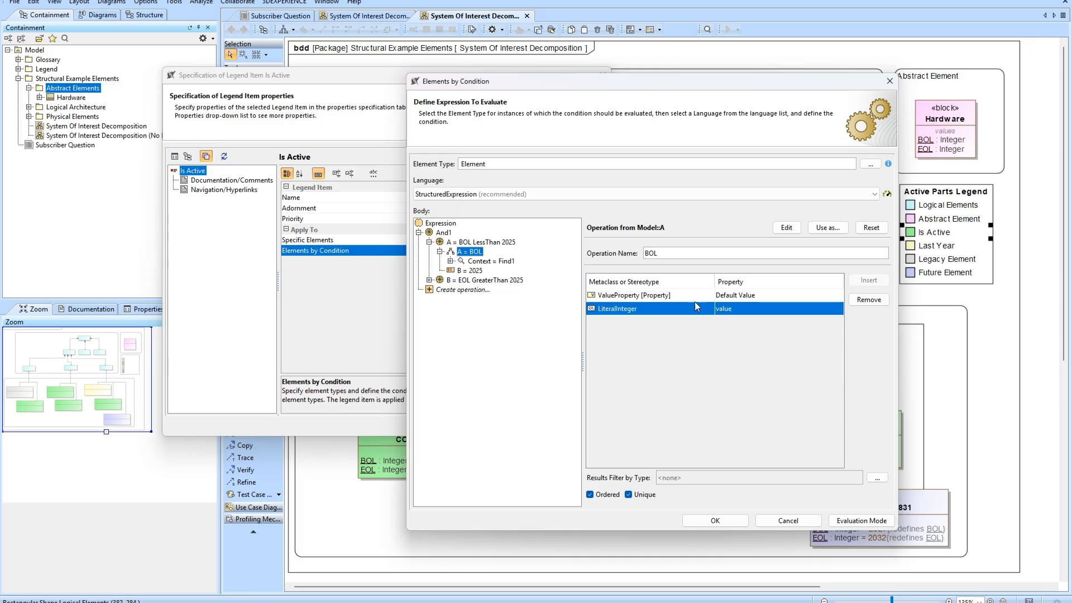
left_click_drag(670, 81, 465, 96)
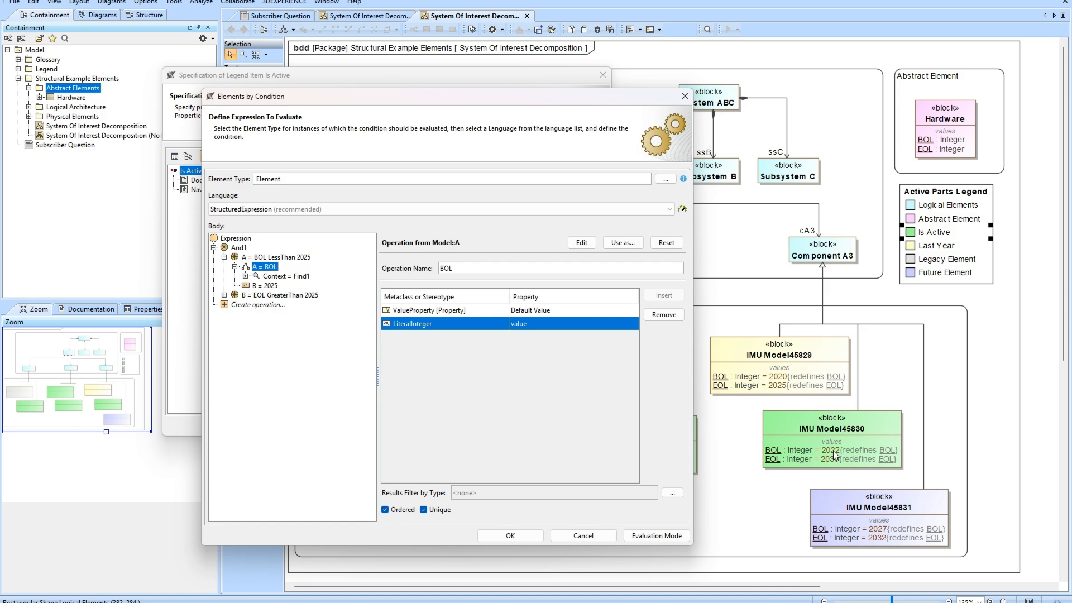
left_click(266, 286)
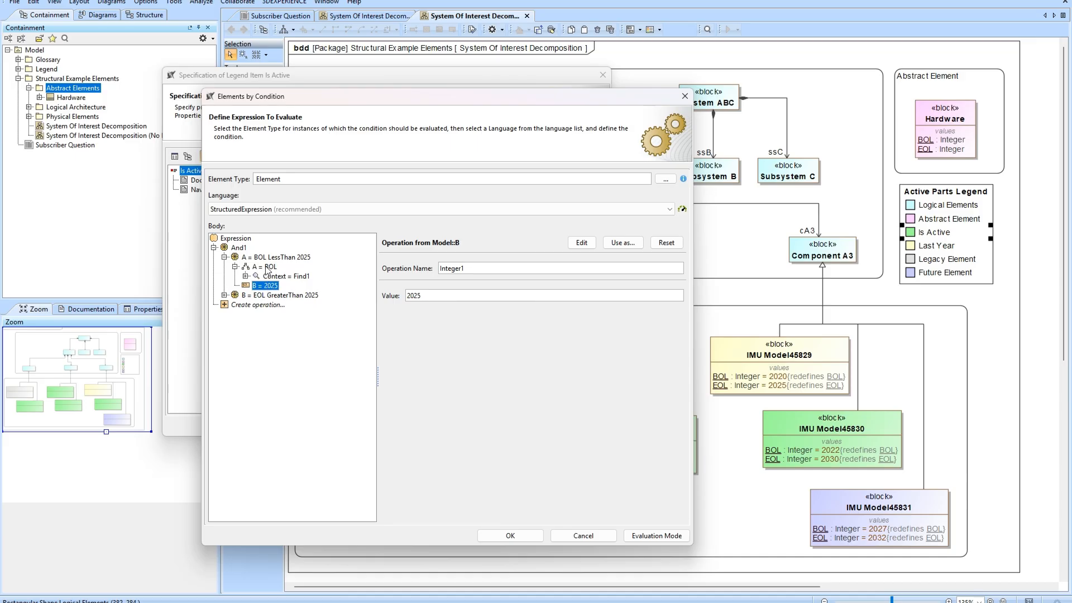
left_click(266, 267)
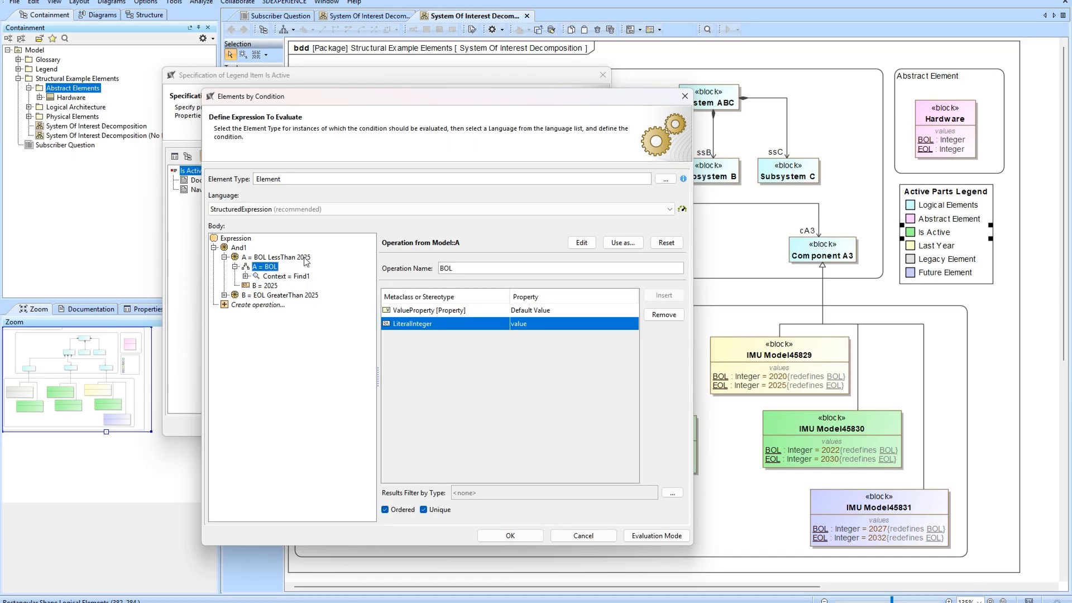
left_click(268, 287)
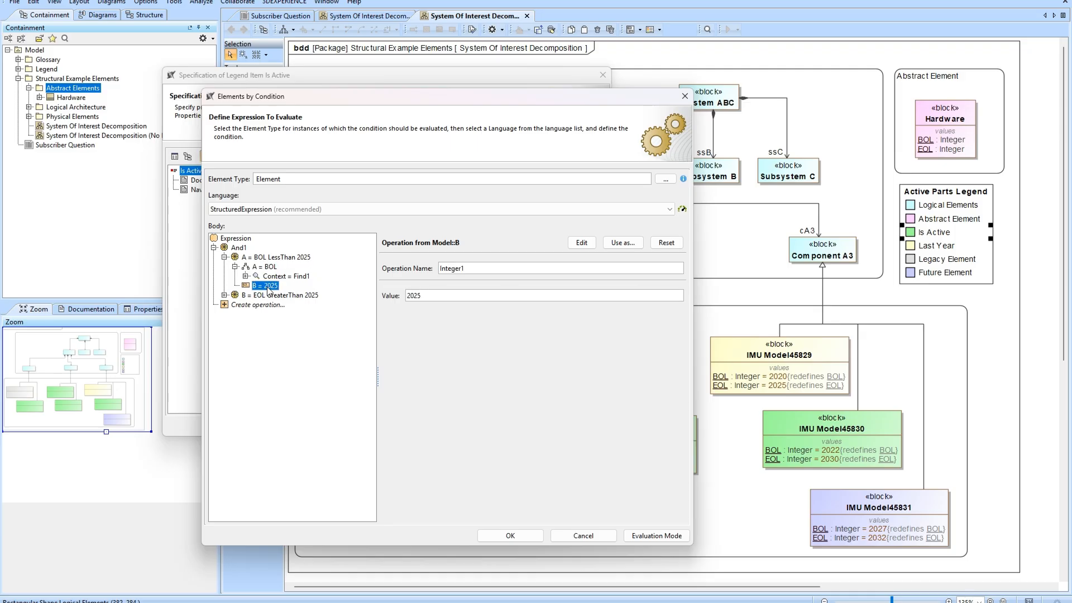
left_click(256, 258)
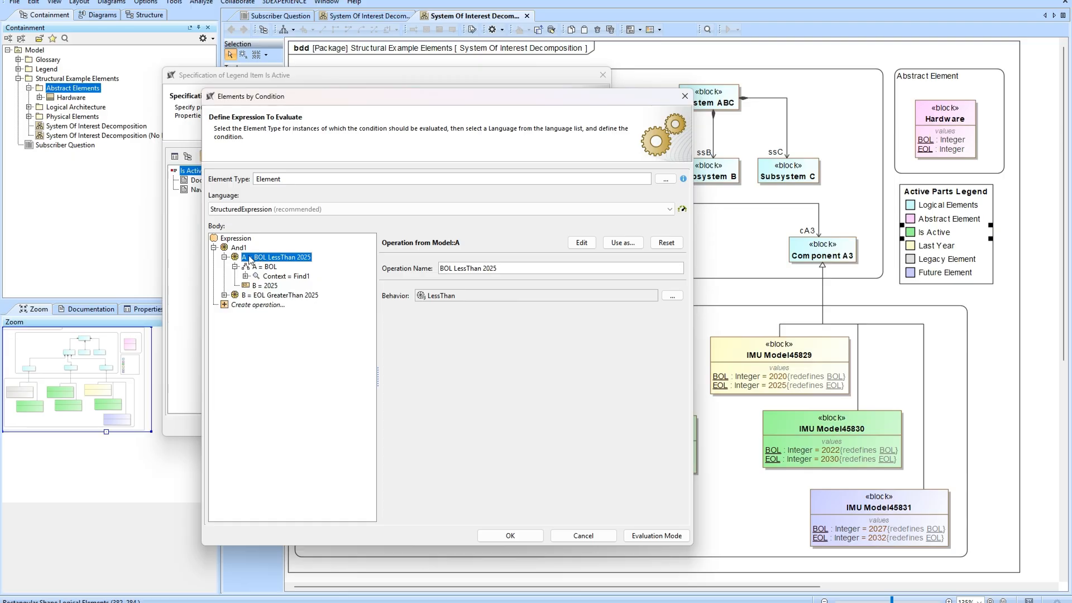
left_click(261, 296)
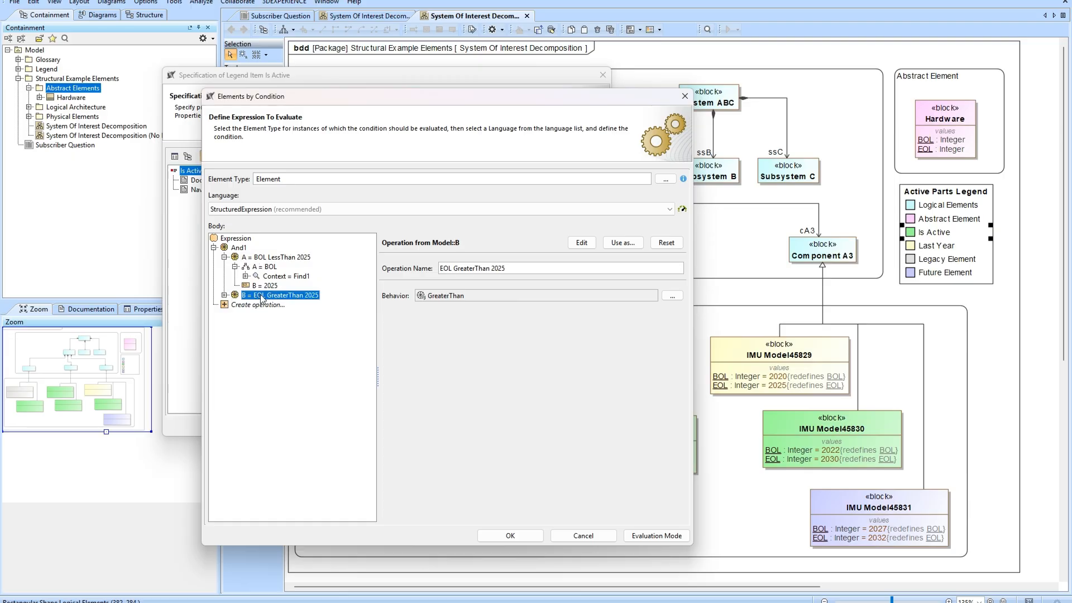
- Expand EOL GreaterThan 2025 in the body tree and browse the behaviors available for it, keeping GreaterThan
left_click(224, 295)
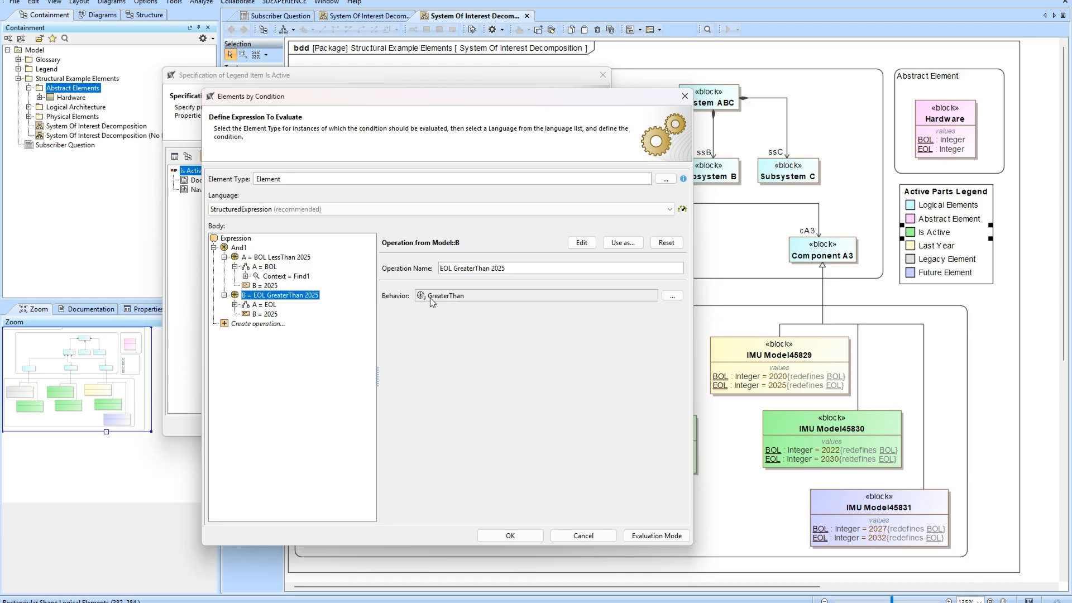
left_click(673, 295)
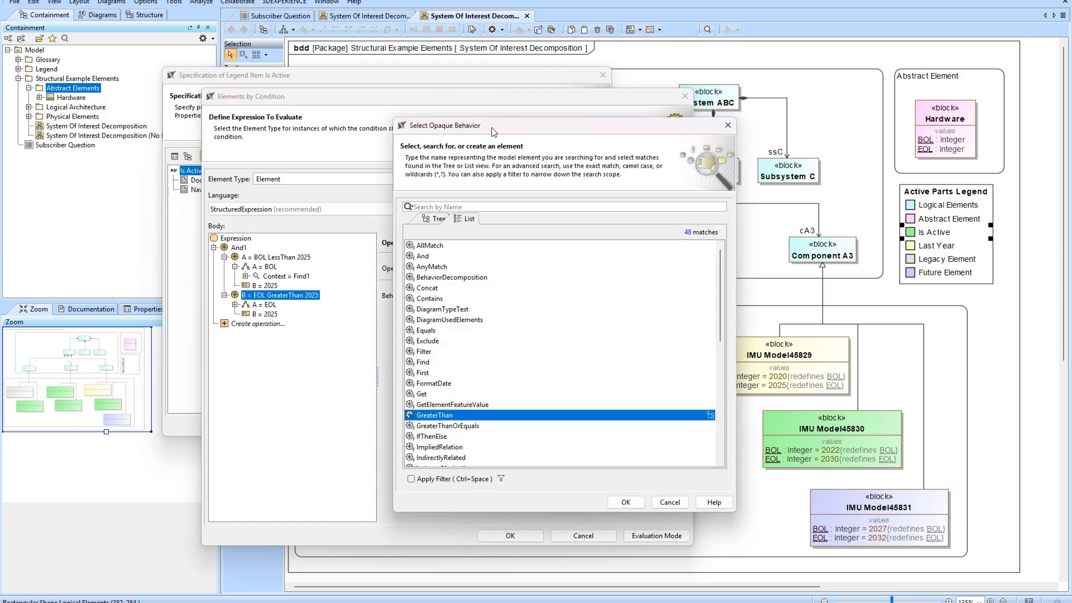
left_click_drag(723, 299, 721, 328)
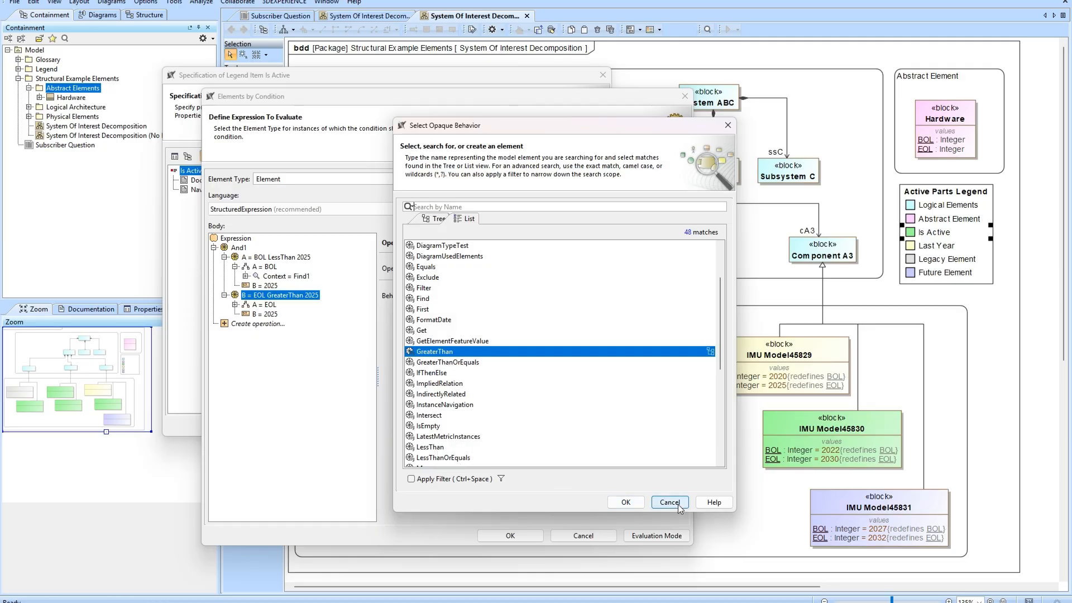
left_click(728, 125)
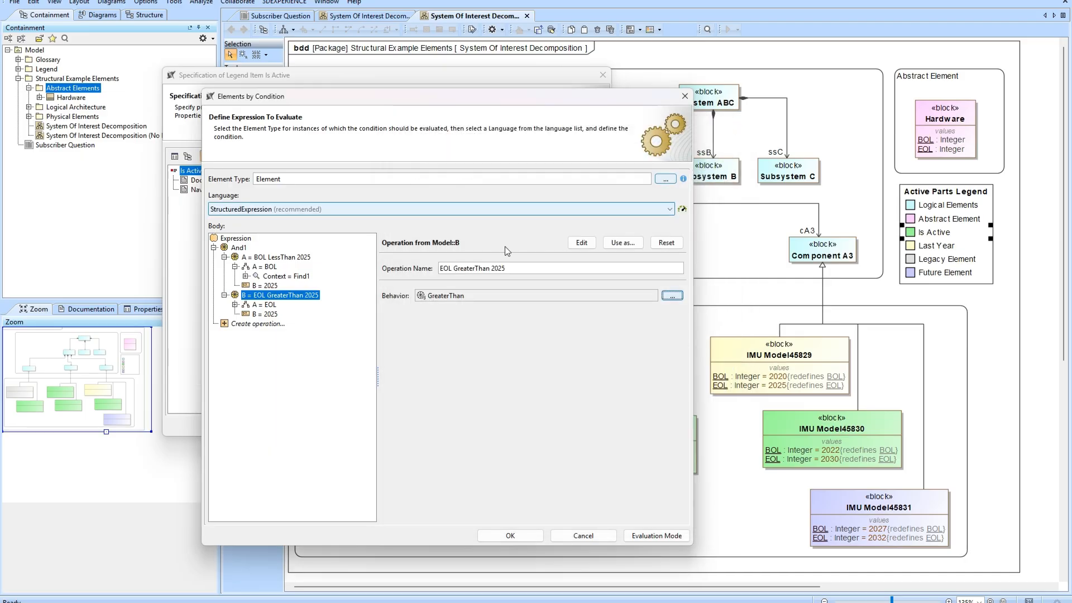
- Inspect the EOL navigation, its Find1 context and the Metachain Navigation scope, expanding each down to Context = THIS
left_click(249, 306)
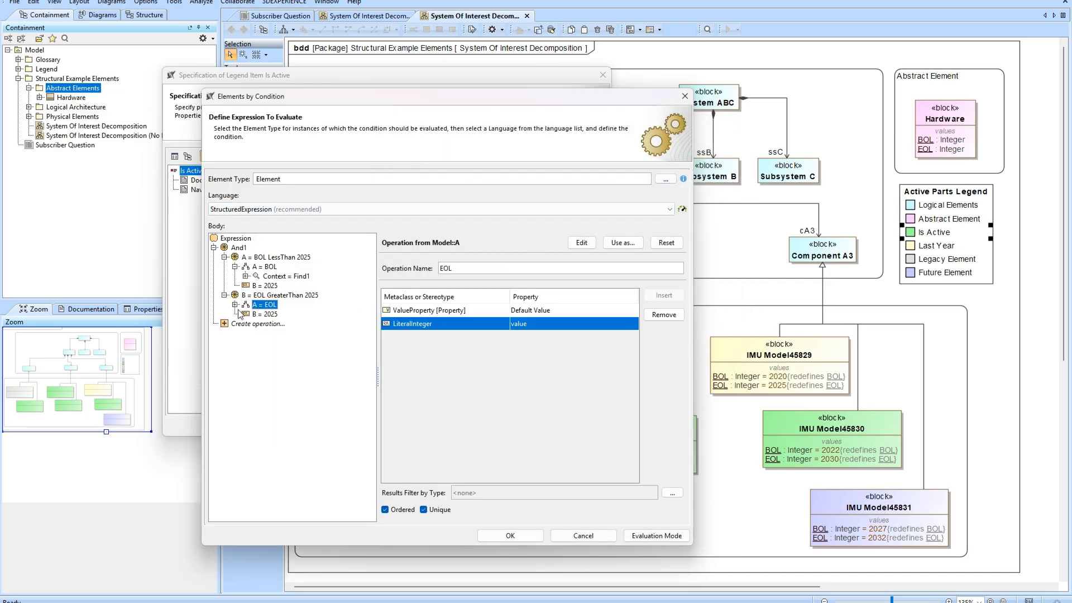
left_click(235, 305)
left_click(245, 314)
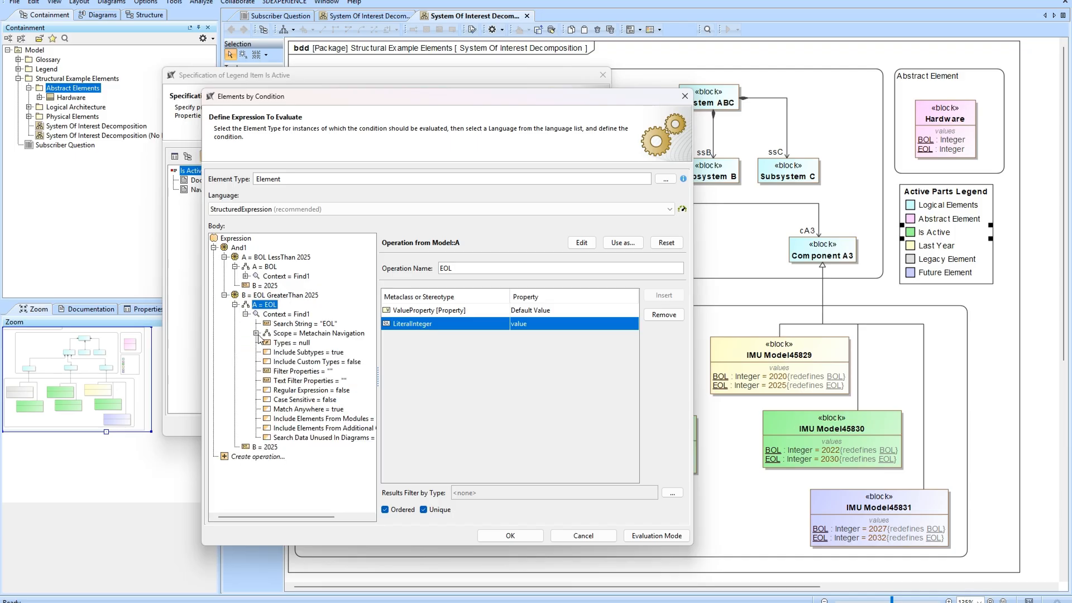
left_click(256, 333)
left_click(297, 343)
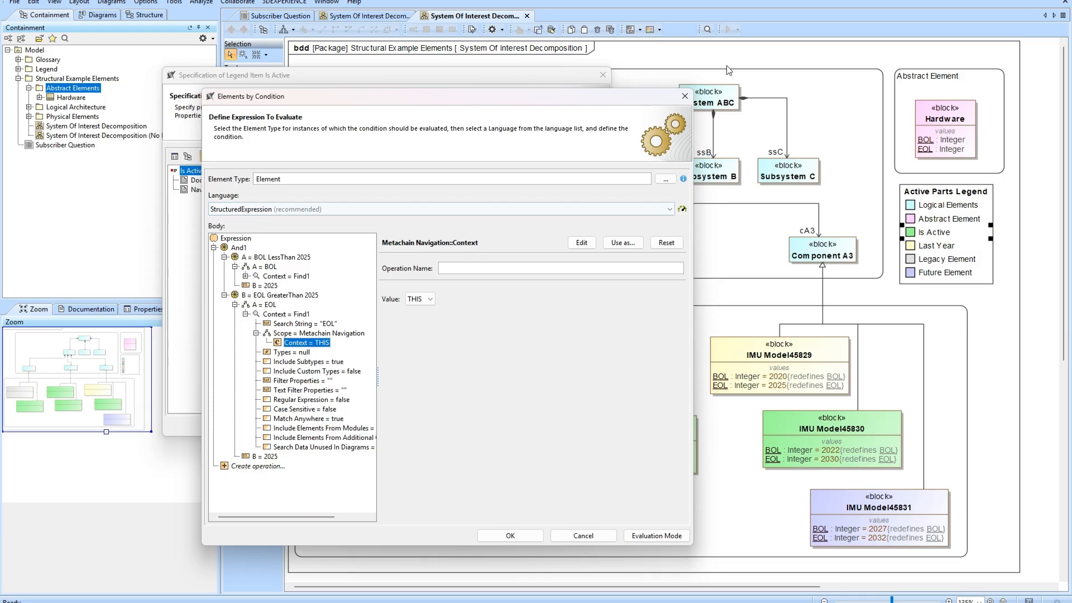
left_click(304, 333)
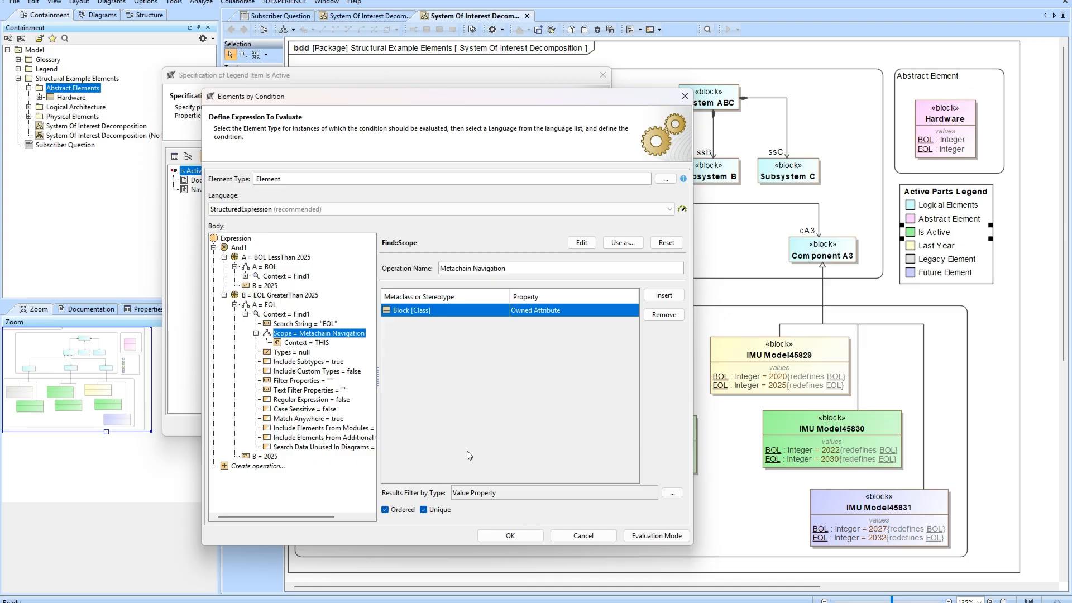
left_click(295, 316)
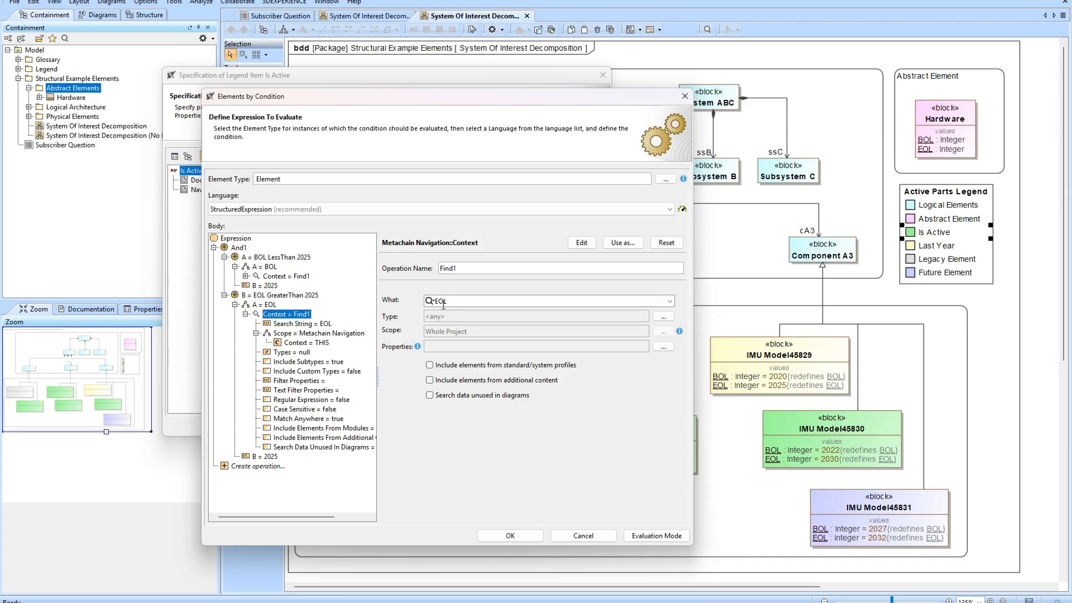
- Collapse the EOL argument and review its 2025 counterpart, both comparison operations and the And1 operation combining them
left_click(262, 306)
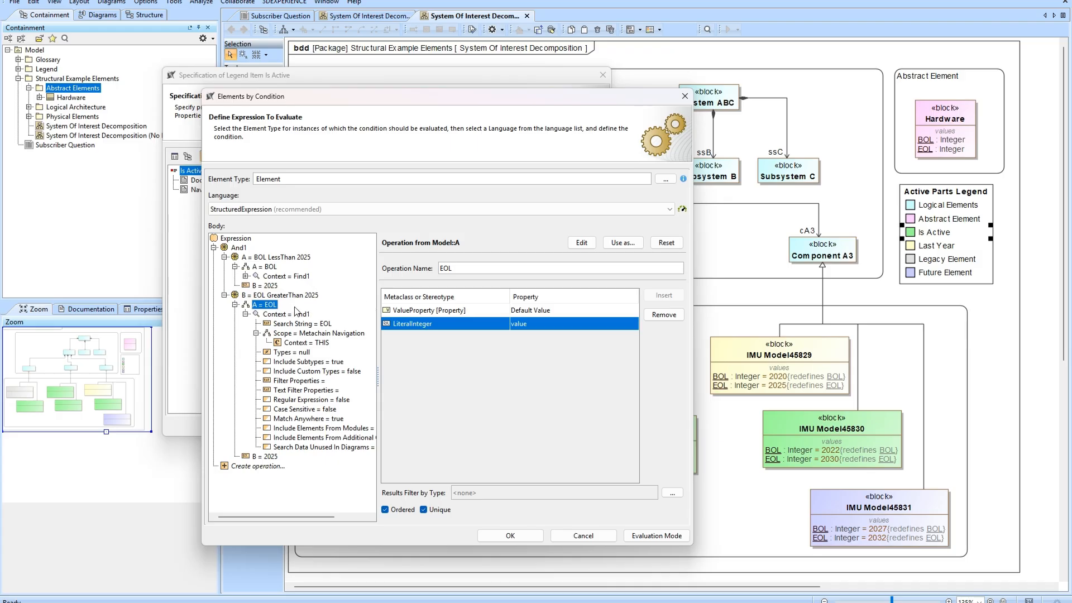
left_click(235, 305)
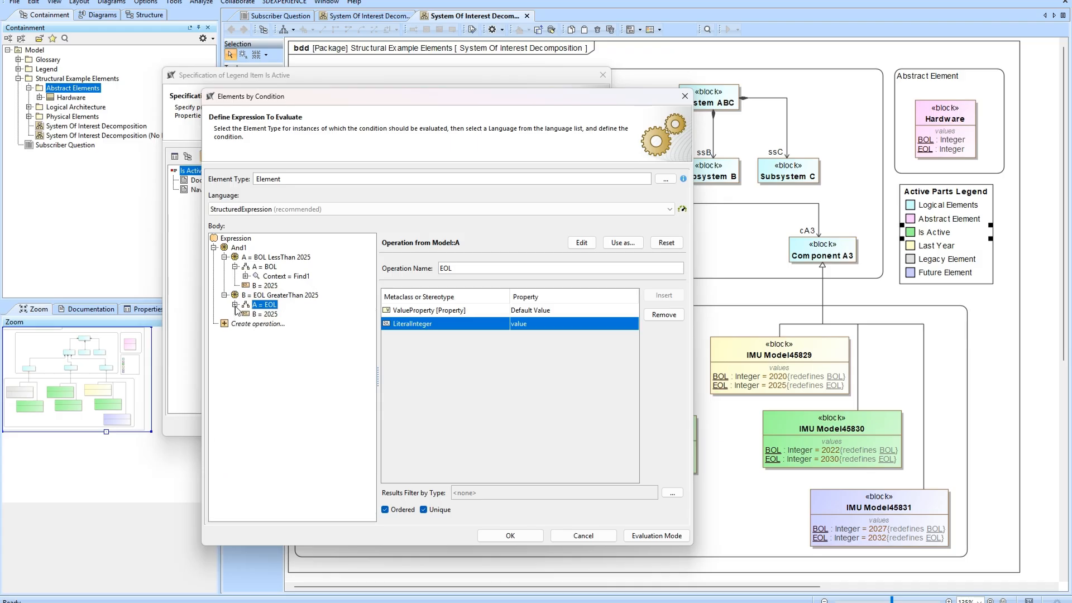
left_click(261, 314)
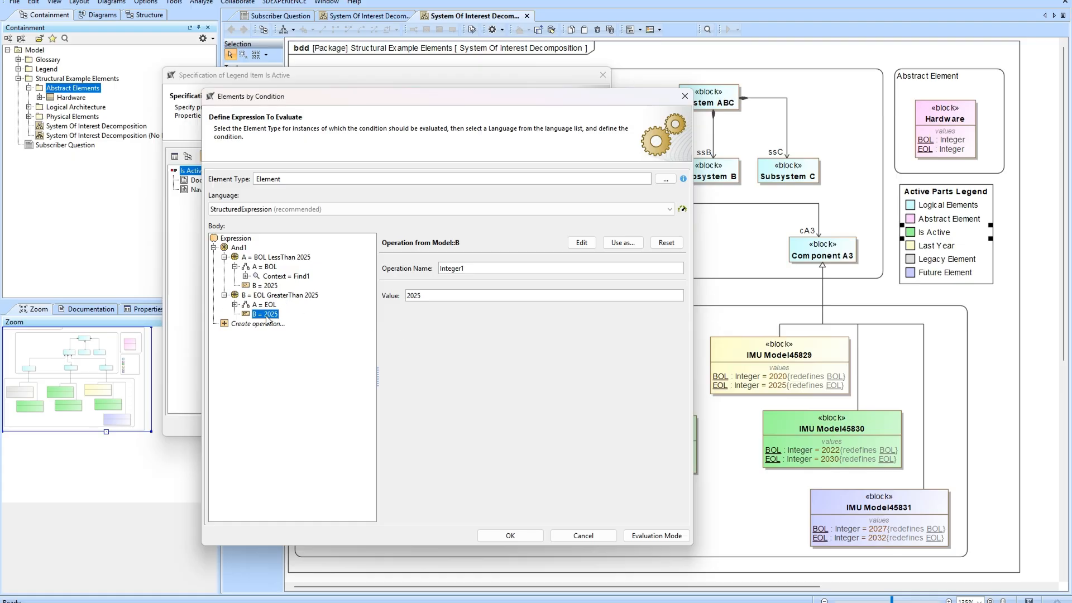
left_click(259, 258)
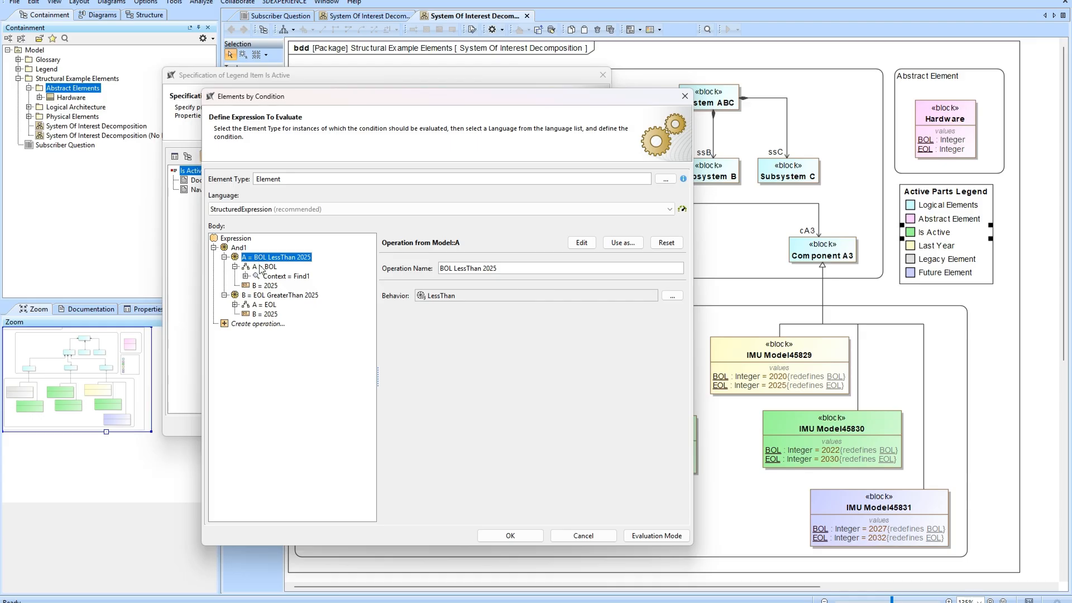
left_click(268, 295)
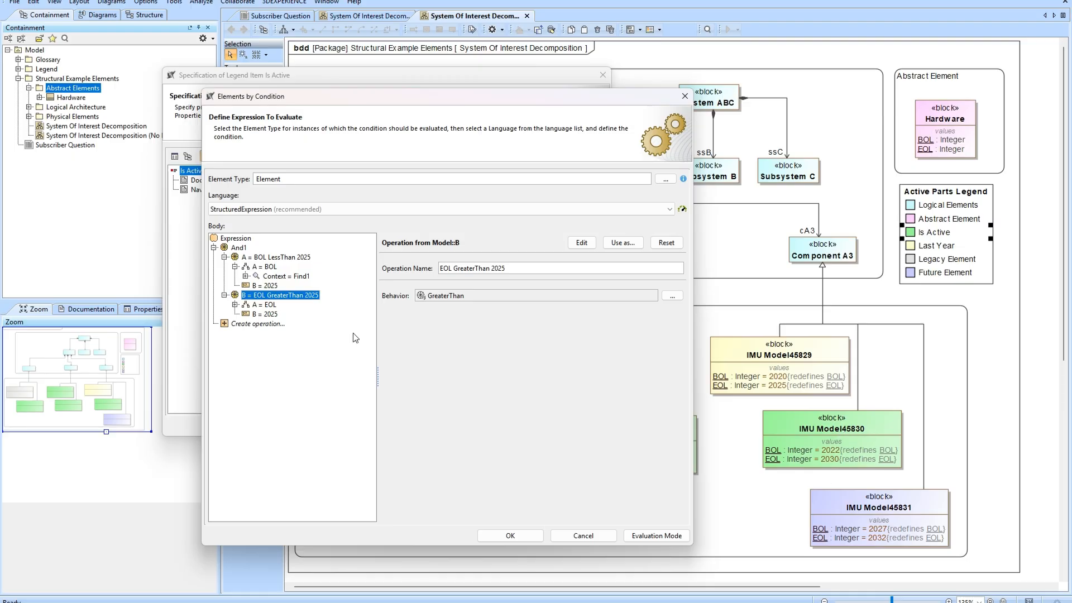
left_click(239, 247)
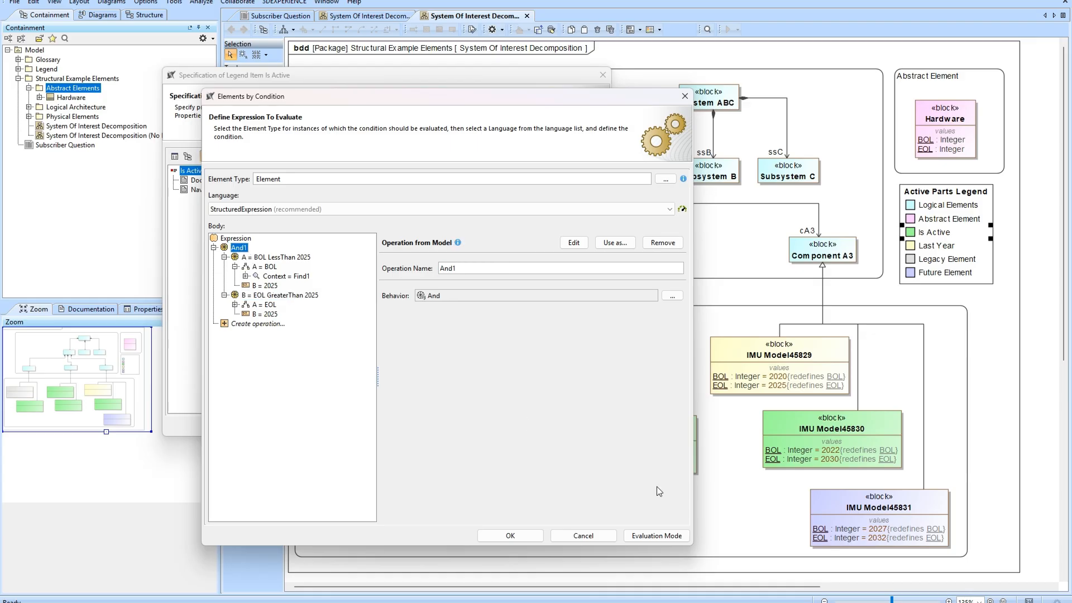
- Switch the condition editor to evaluation mode, narrow it to uncover the diagram, and evaluate And1 with no THIS argument
left_click(667, 536)
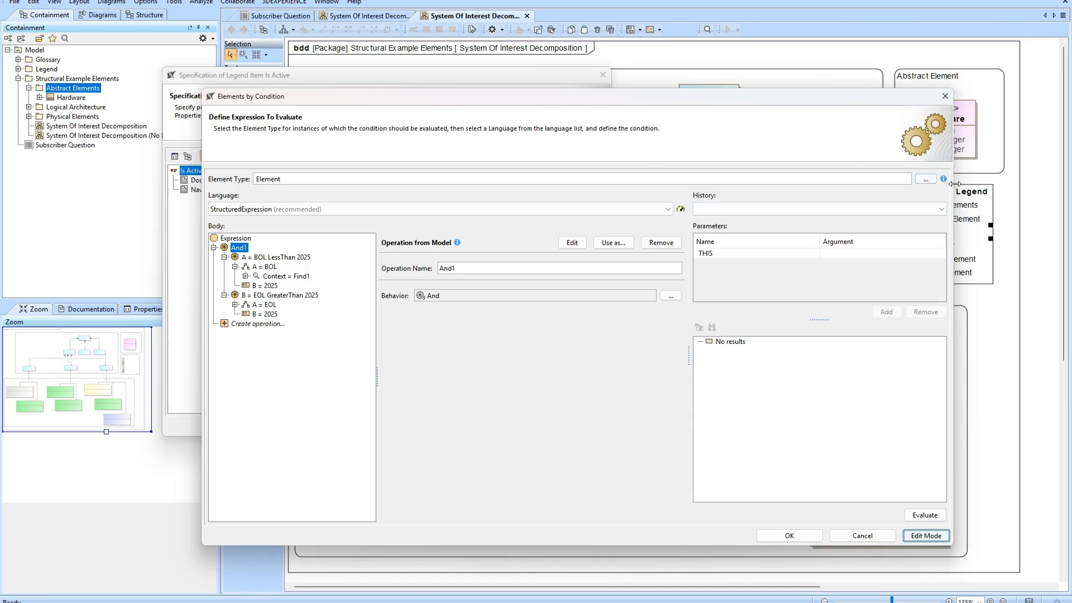
left_click_drag(954, 184, 679, 185)
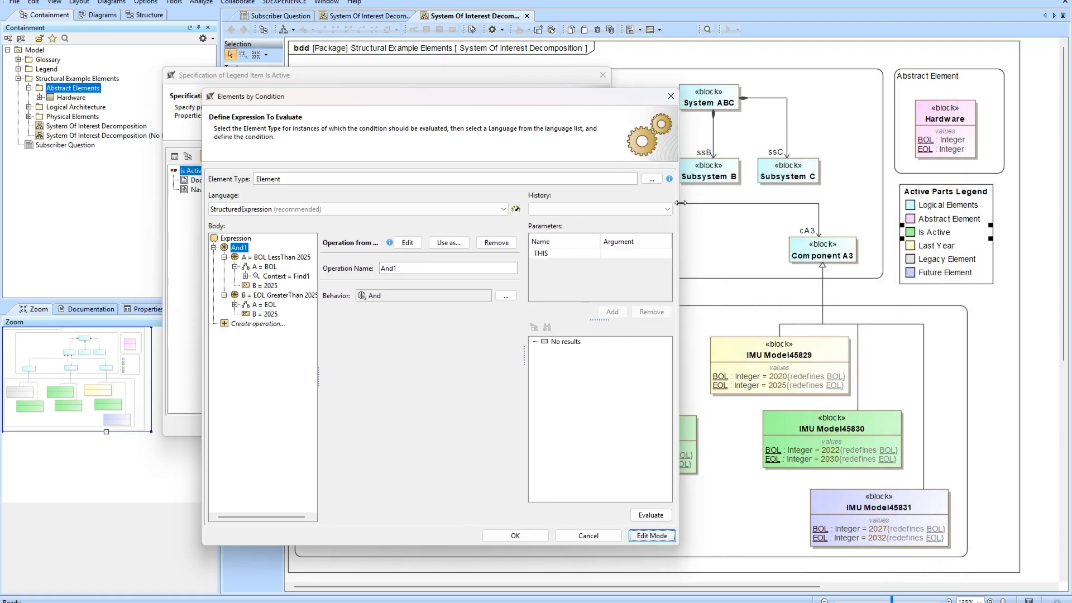
left_click(566, 342)
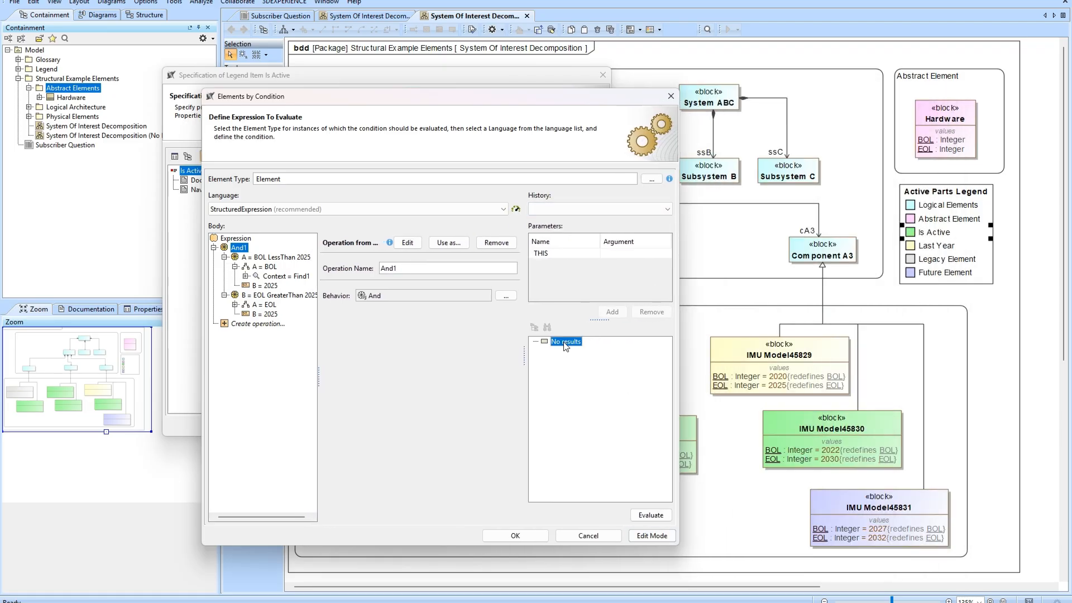
left_click(652, 515)
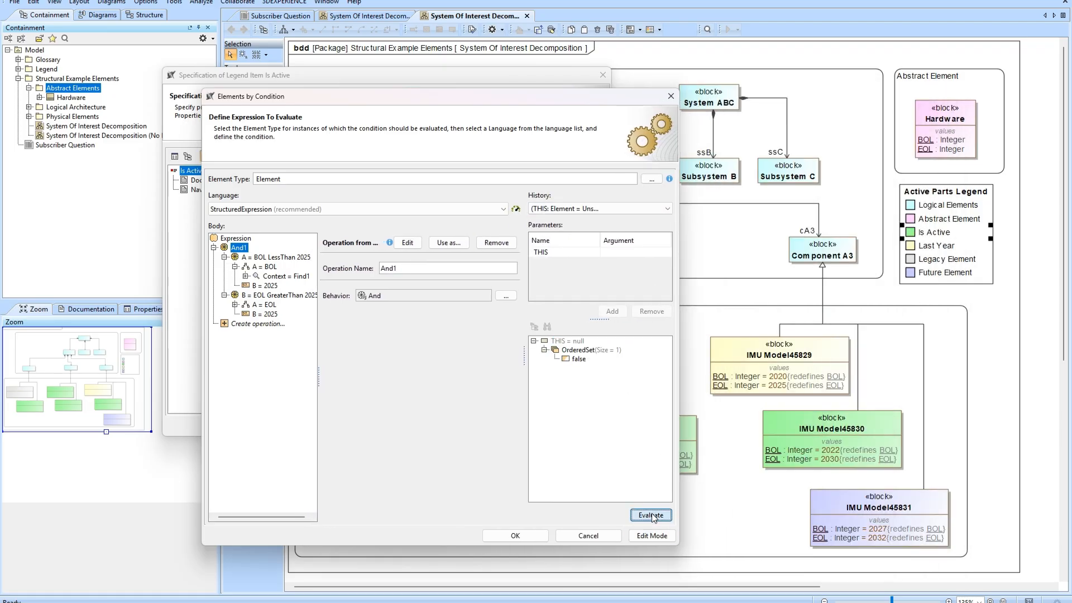
- Set the THIS argument to IMU Model45830, found by searching for IMU, and evaluate the condition
left_click(635, 250)
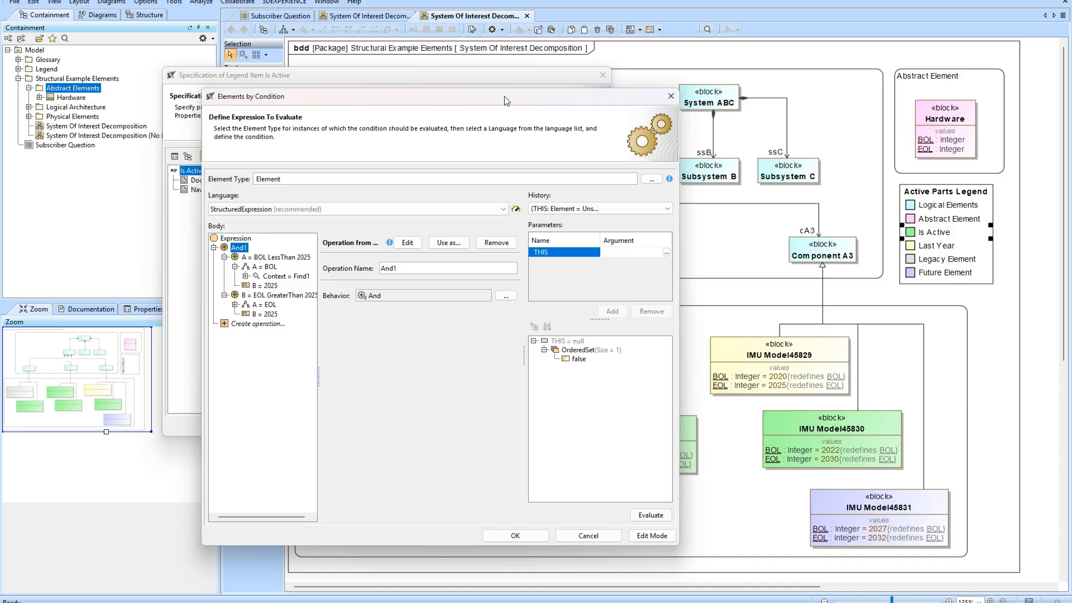
left_click(667, 253)
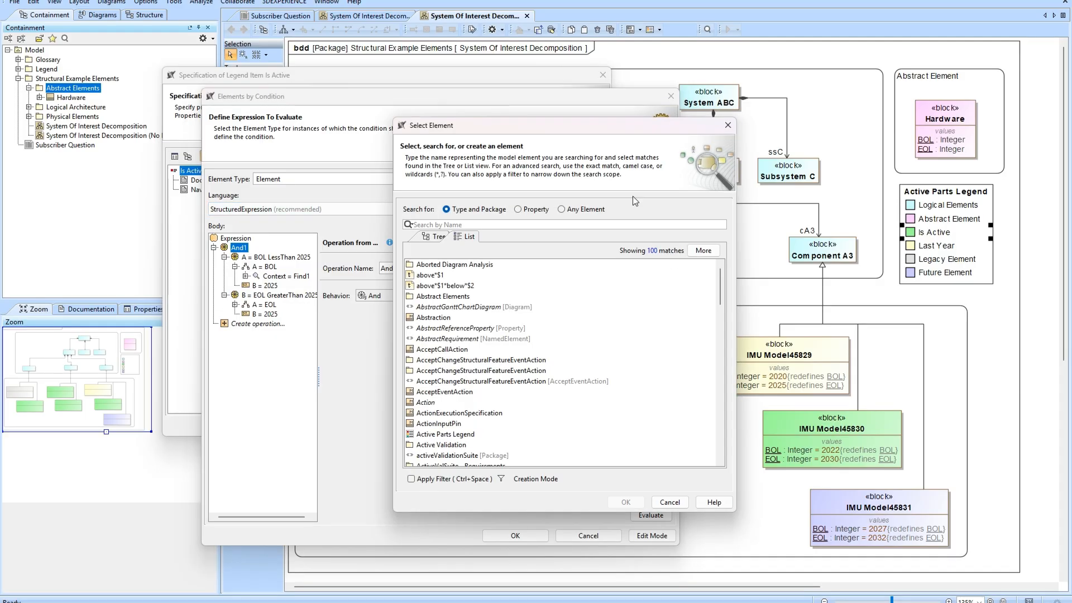
left_click_drag(625, 126, 411, 171)
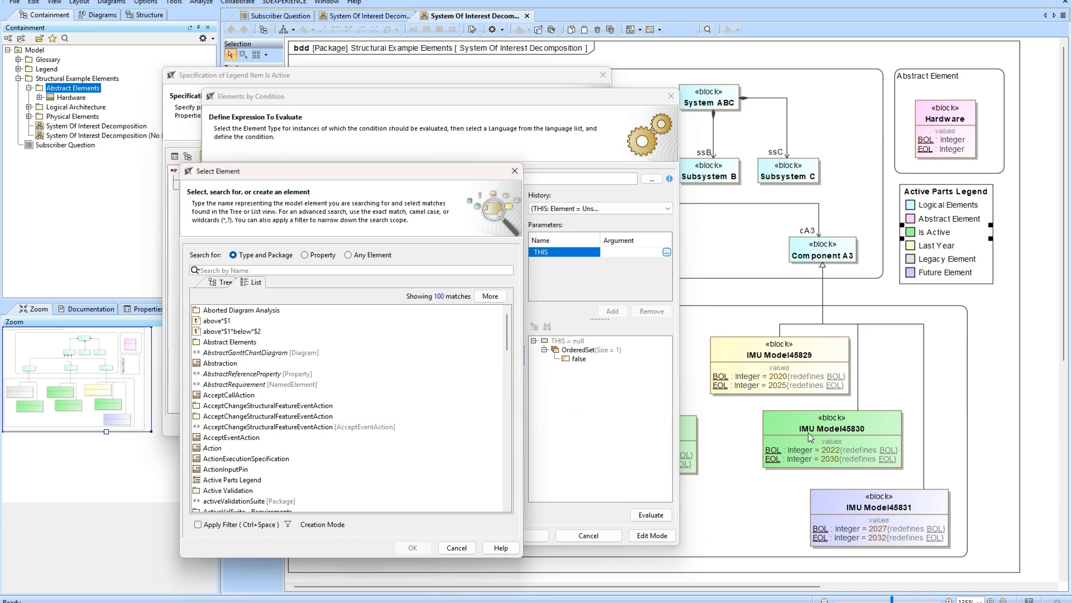
left_click(406, 270)
type("IMU")
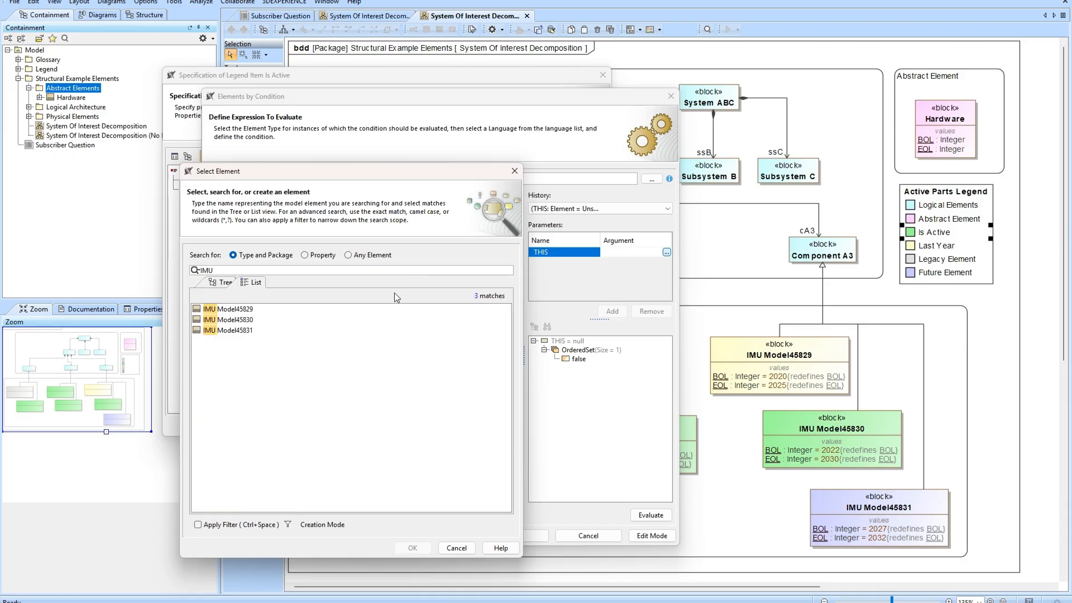
left_click(267, 319)
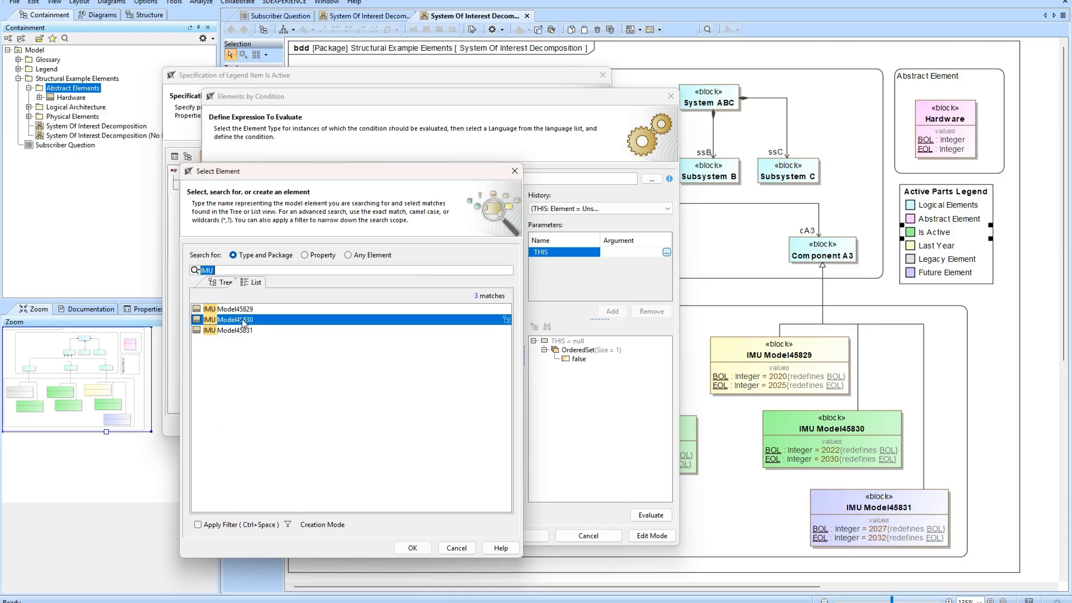
left_click(413, 548)
left_click(649, 514)
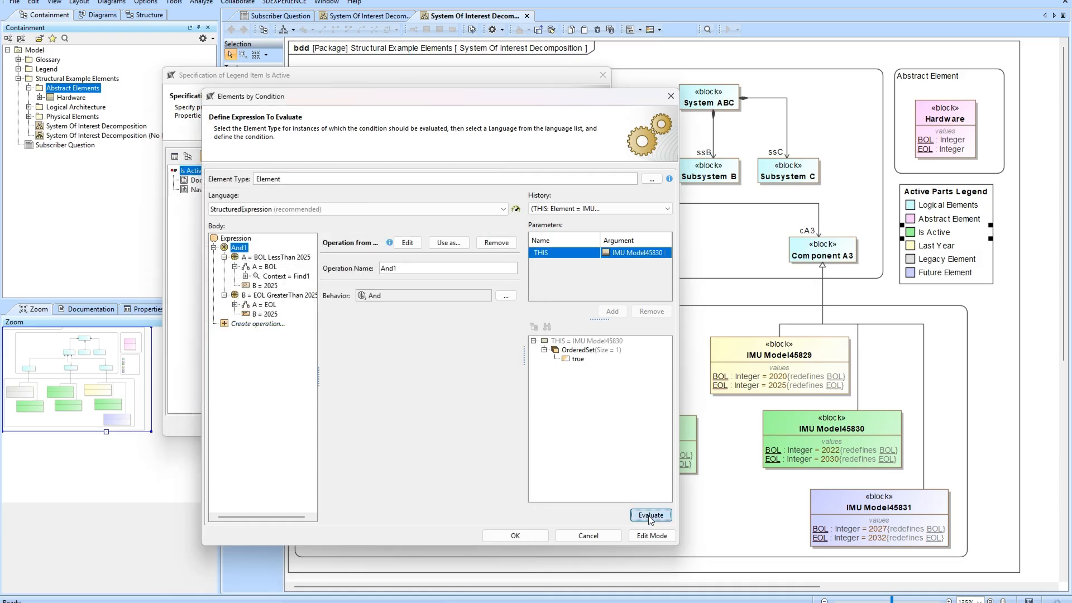
left_click(577, 359)
- Evaluate the condition with IMU Model45831 as the THIS argument, and leave the condition editor and Is Active specification without saving changes
left_click(637, 252)
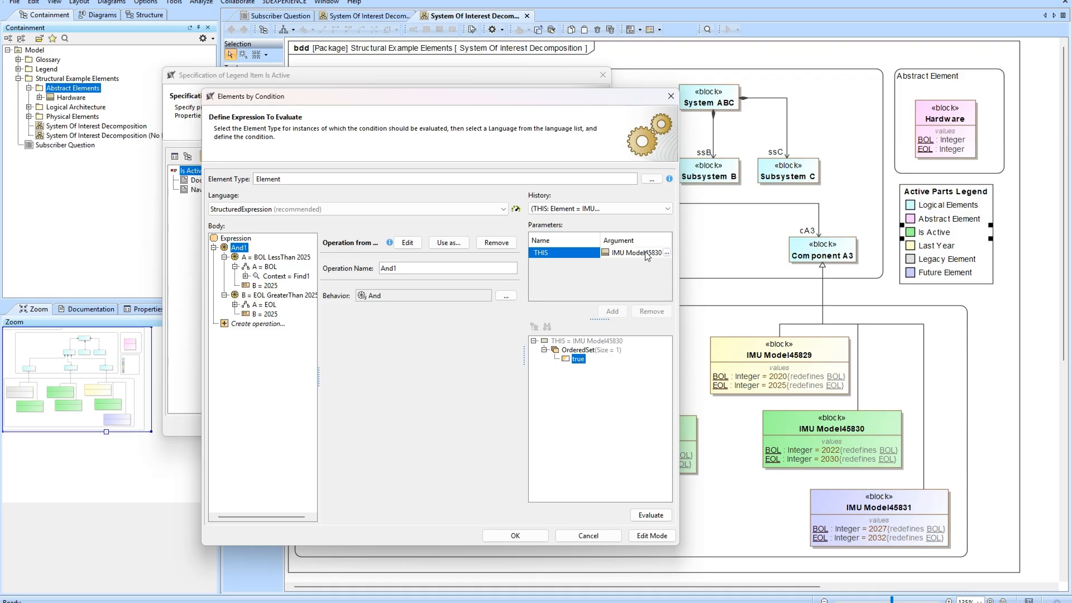
left_click(666, 252)
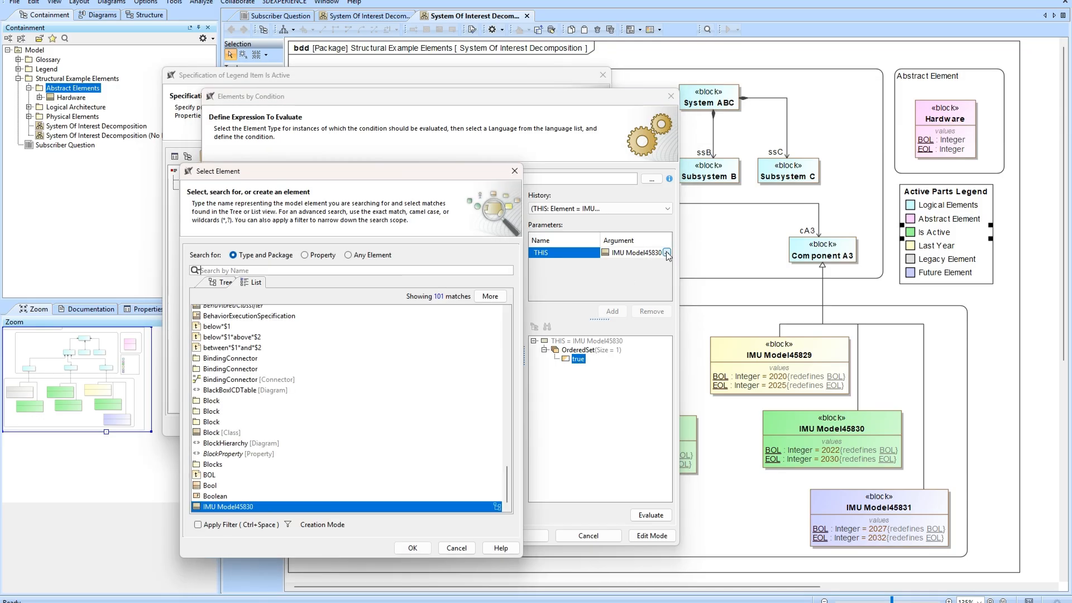
left_click(295, 270)
type("IMU")
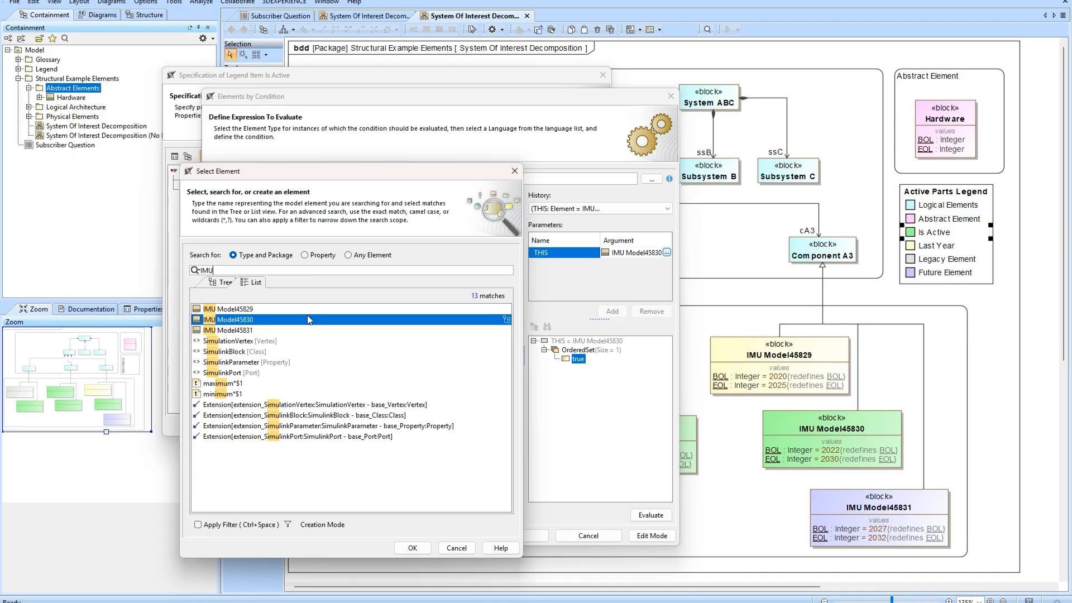
left_click(243, 331)
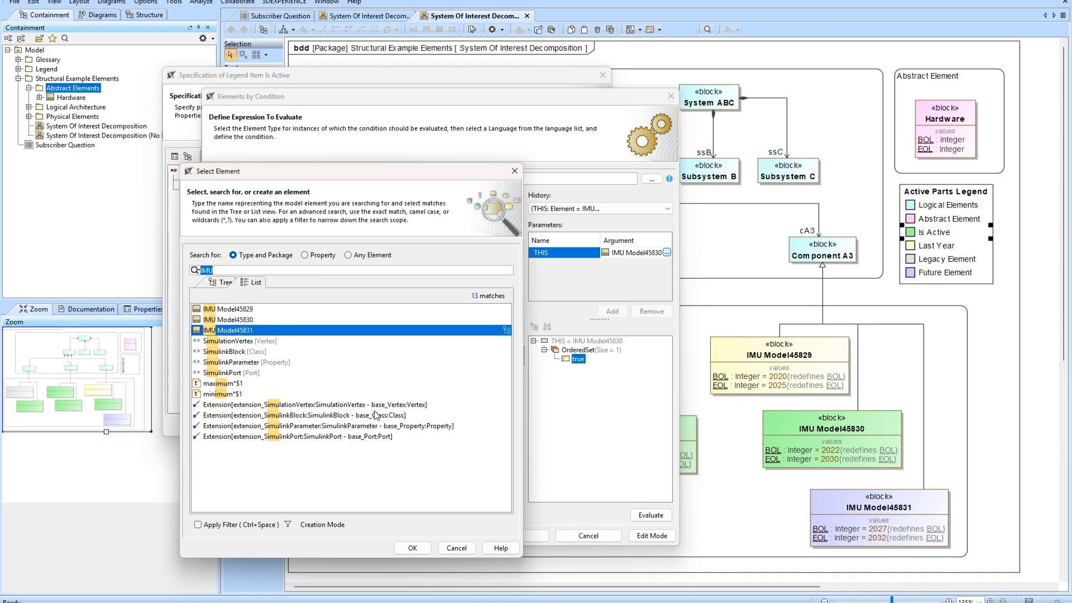
left_click(413, 548)
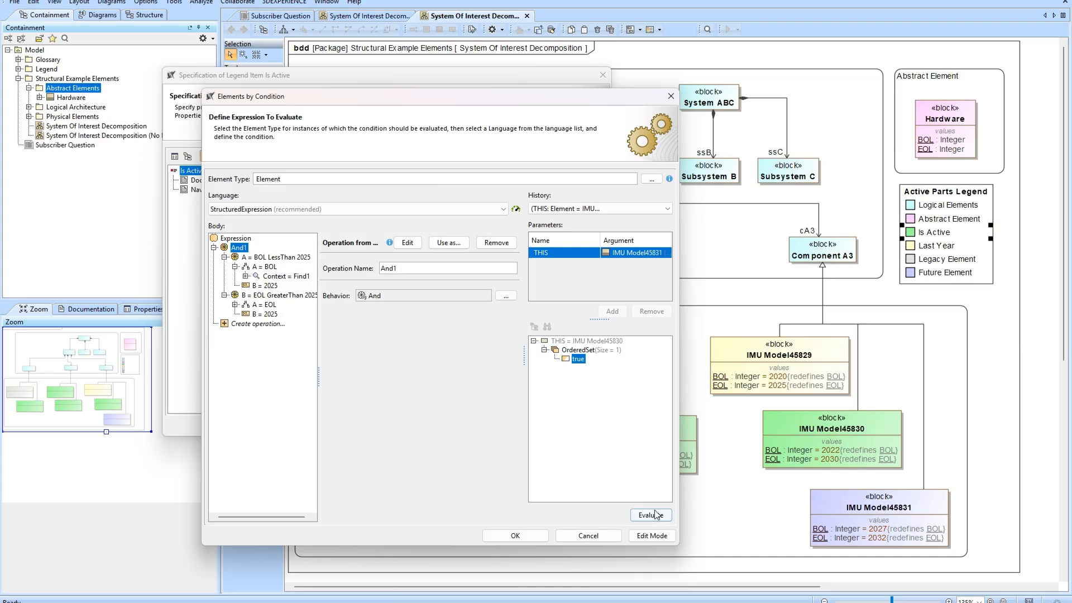
left_click(657, 515)
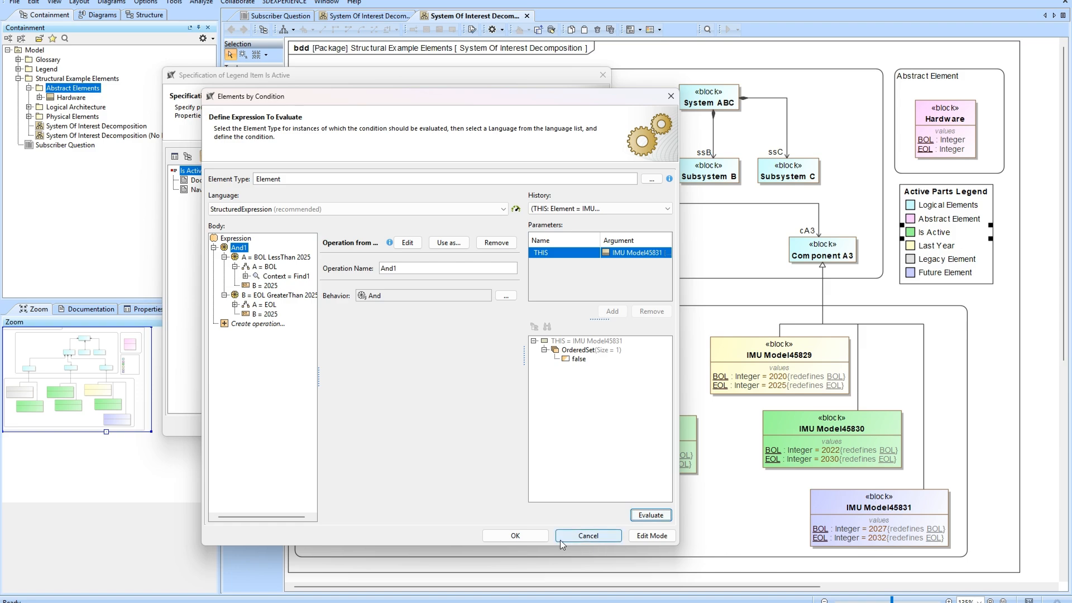
left_click(586, 536)
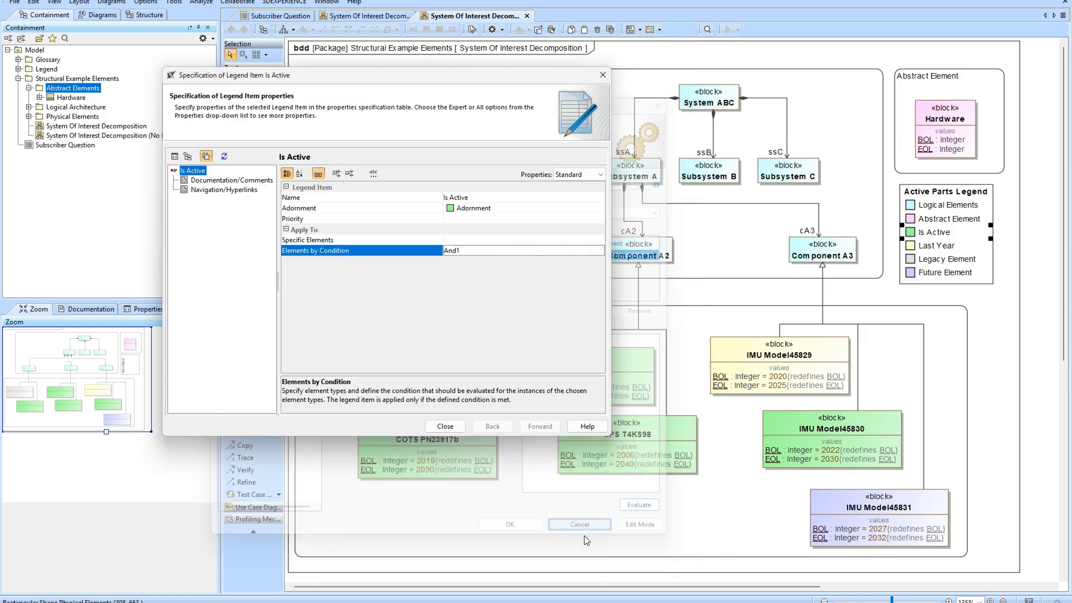
left_click(445, 425)
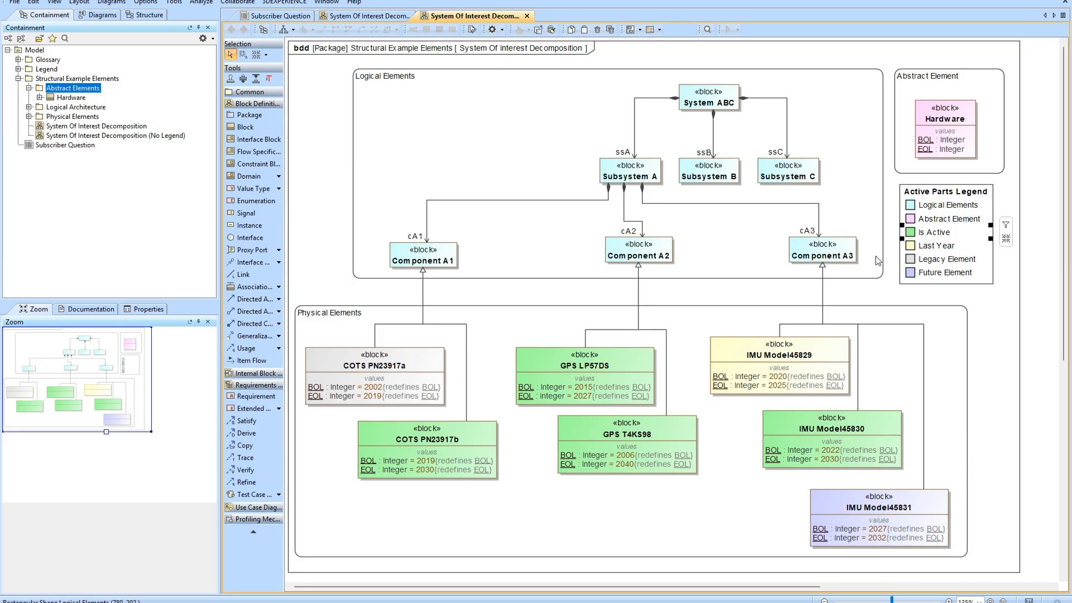
- Select the Last Year item in the Active Parts Legend and clear the selection on the diagram
left_click(933, 249)
left_click(934, 250)
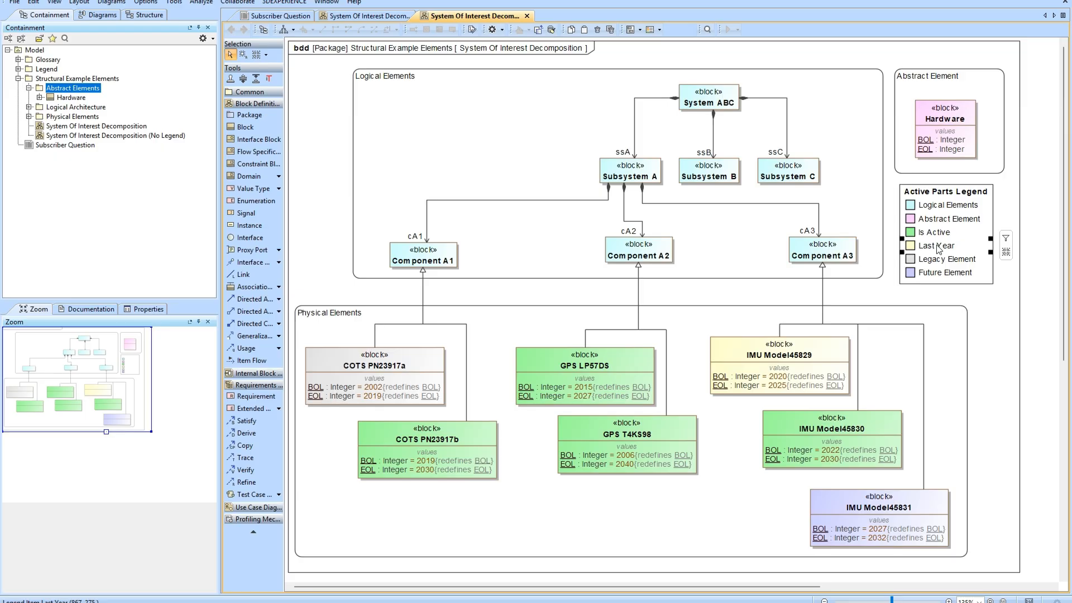
double_click(937, 245)
left_click(892, 272)
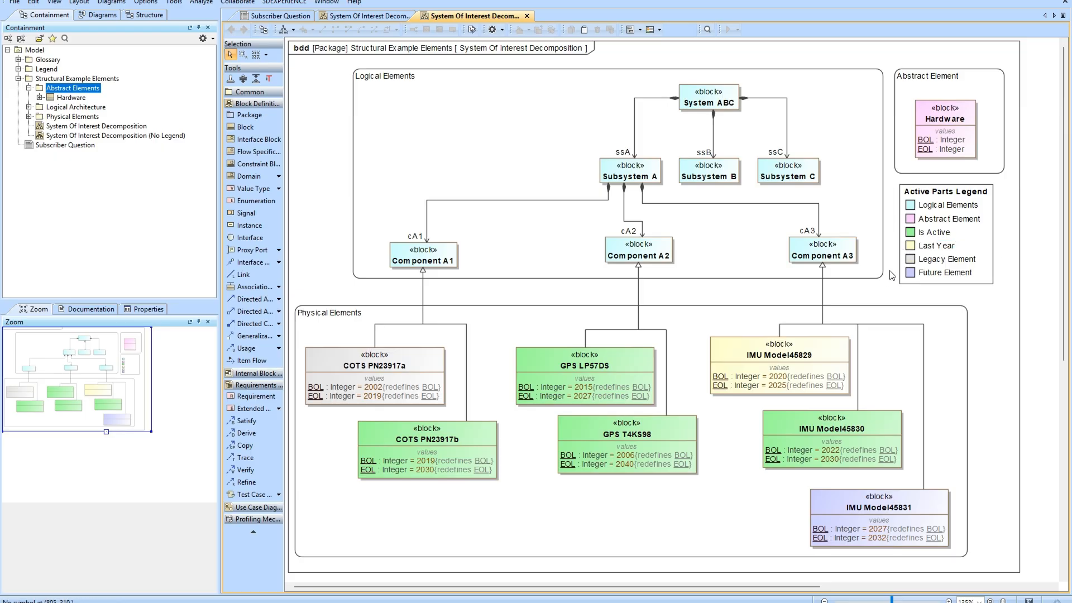
- Open the Last Year legend item's condition and expand And1 down to the arguments of its BOL and EOL comparisons
double_click(929, 250)
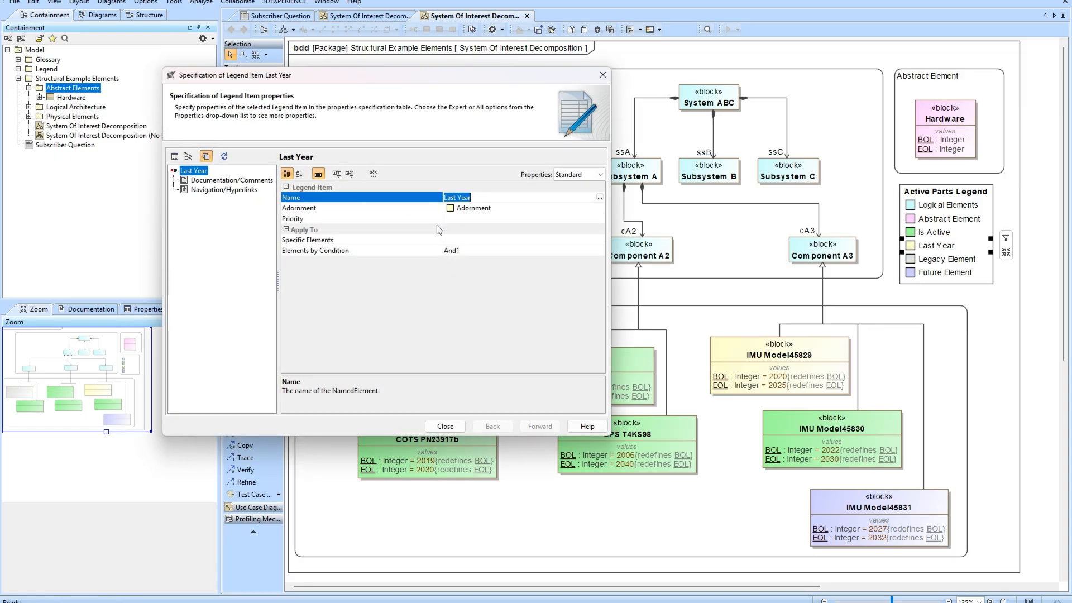
left_click(574, 251)
left_click(600, 251)
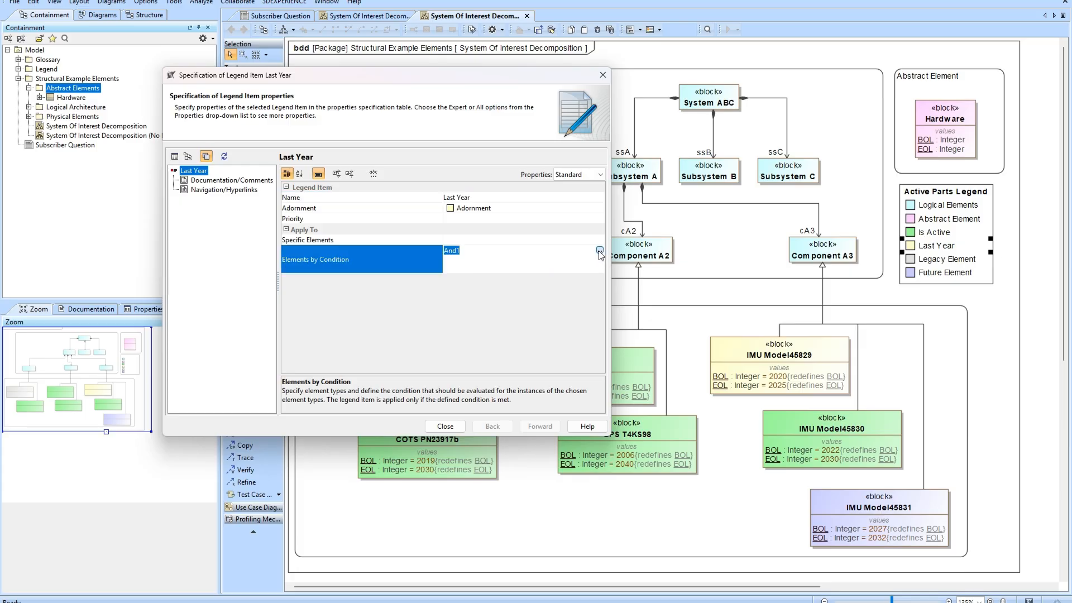
left_click(324, 264)
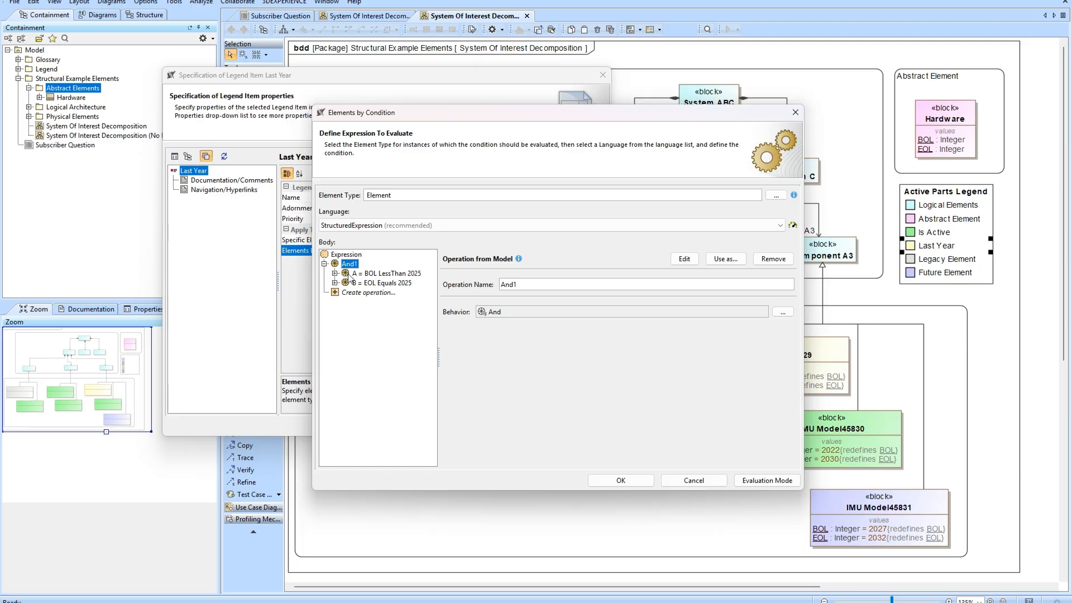
left_click(378, 274)
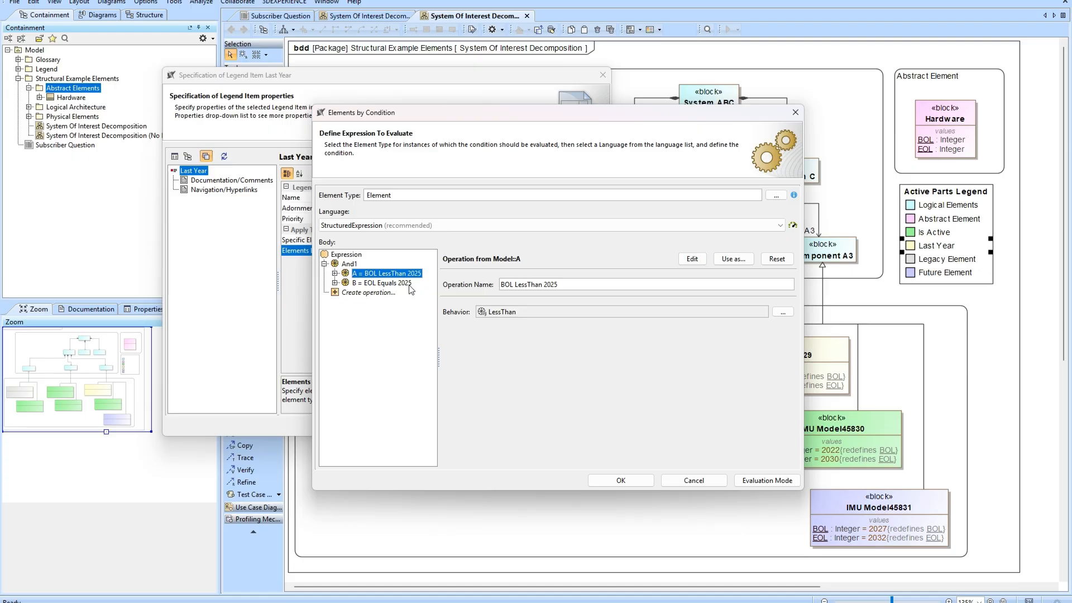
left_click(335, 283)
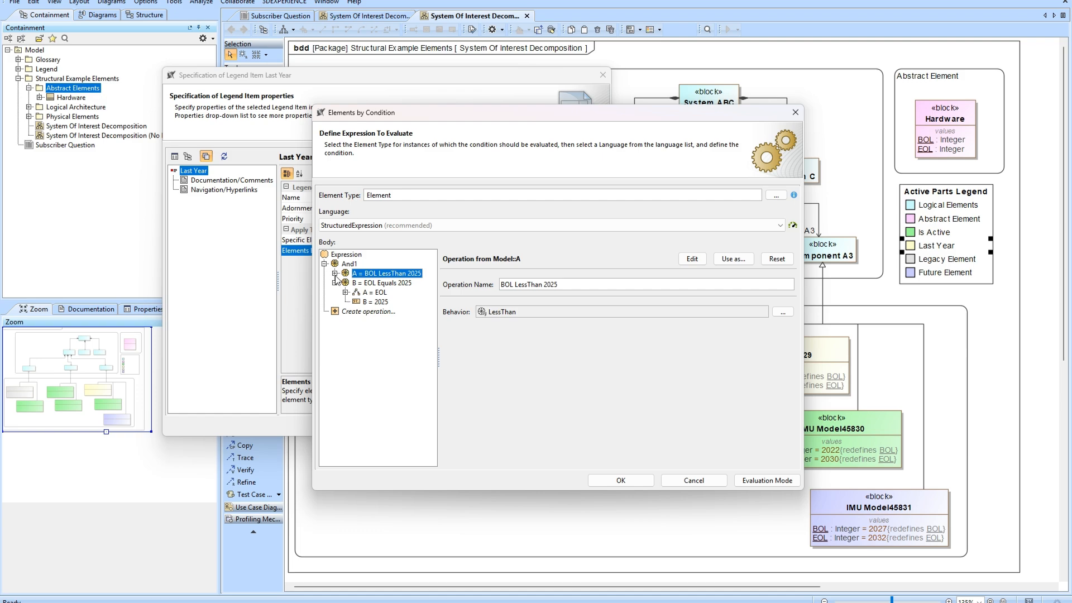
left_click(335, 274)
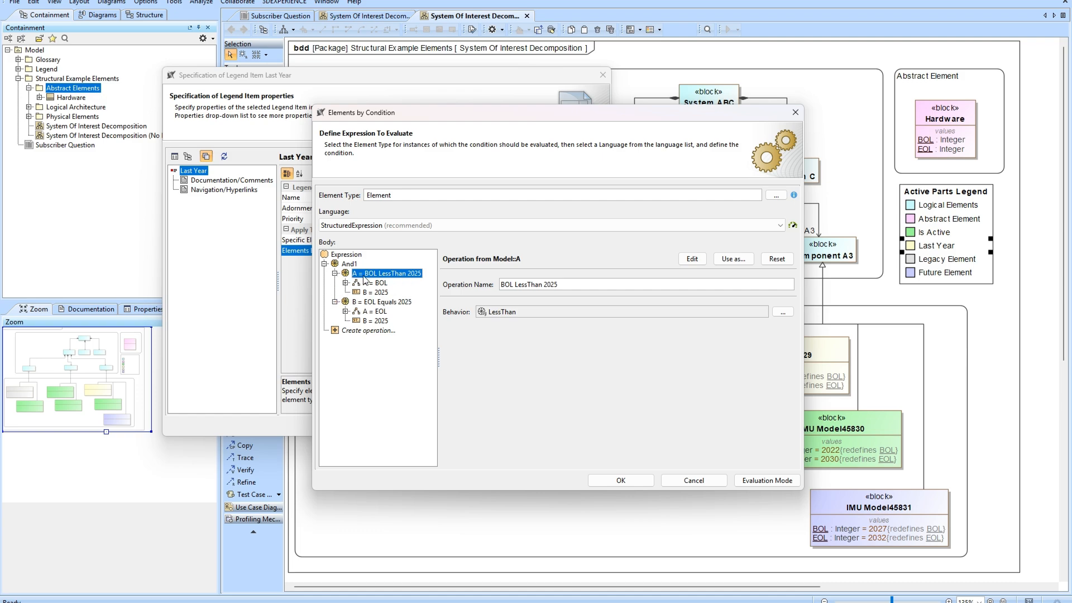
- Examine the EOL Equals 2025 operation, its EOL argument and the available behaviors, and leave the Last Year condition and specification without changes
left_click(373, 302)
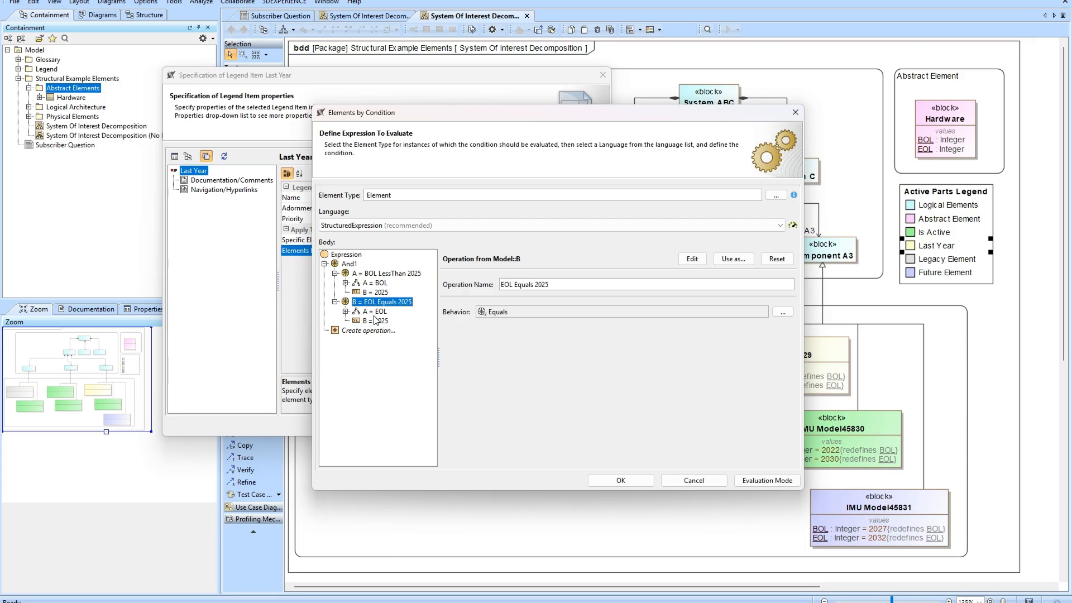
left_click(346, 311)
left_click(378, 314)
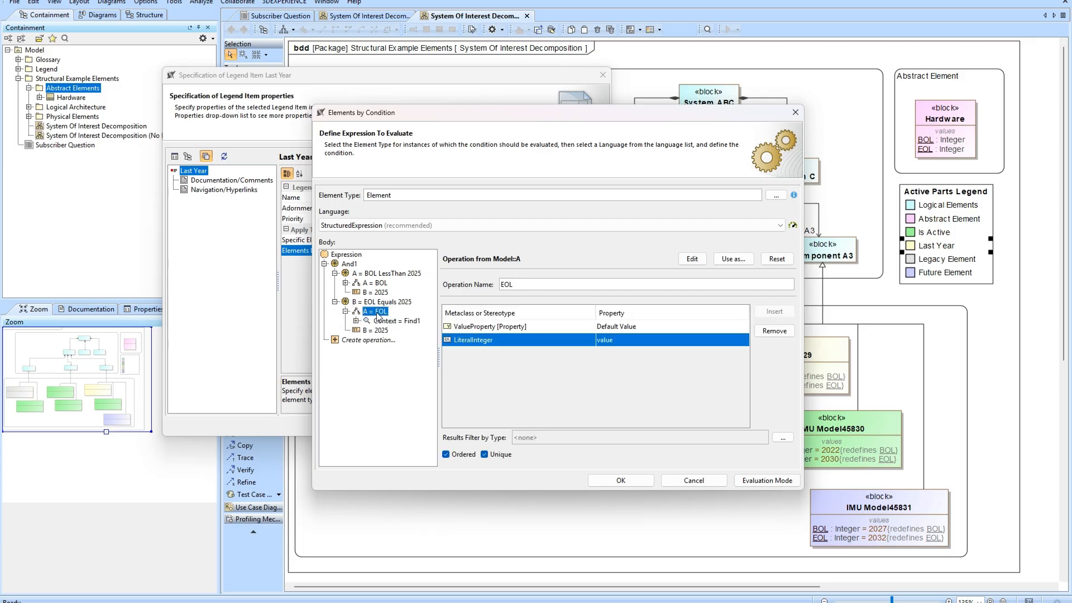
left_click(379, 303)
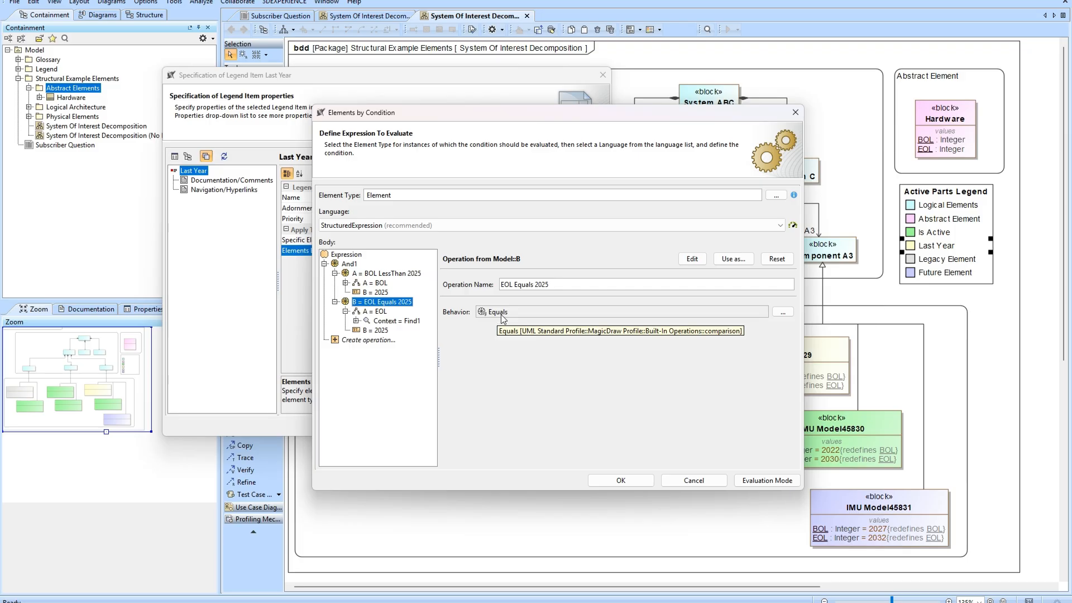
left_click(783, 312)
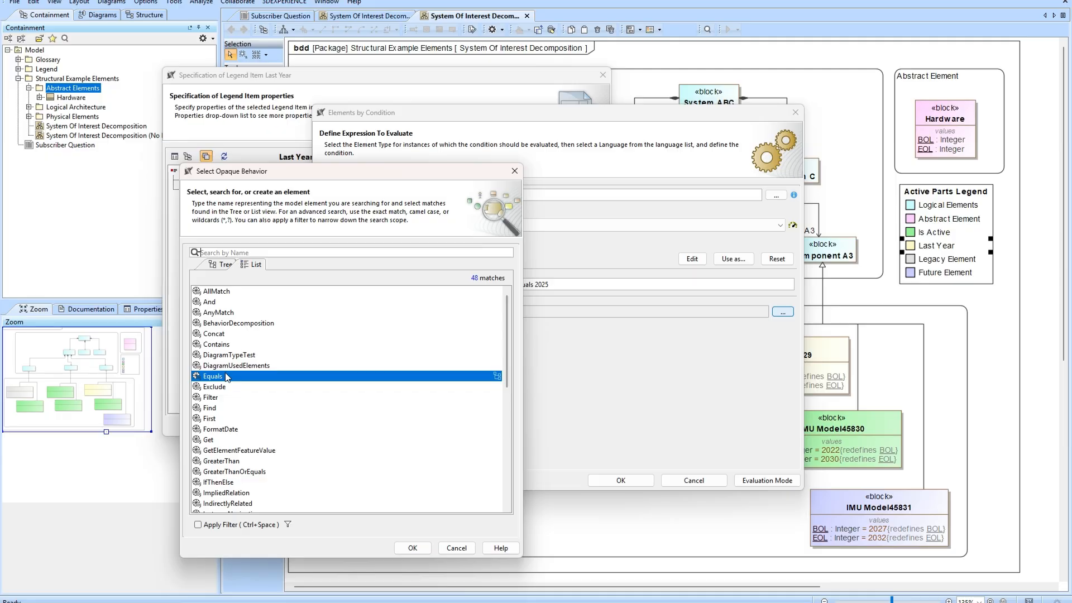
left_click(457, 548)
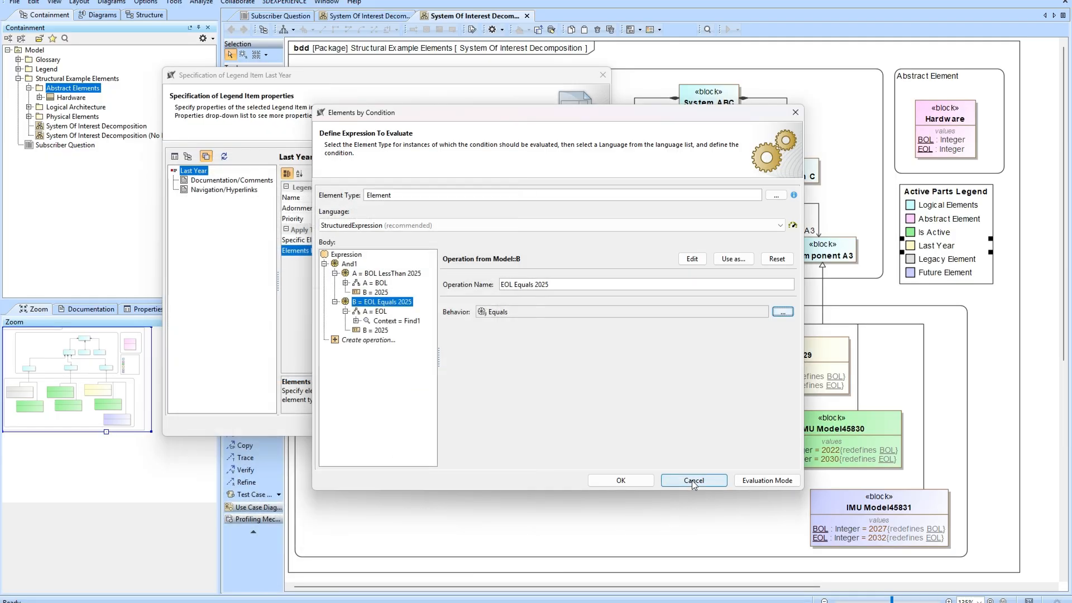
left_click(693, 481)
left_click(453, 428)
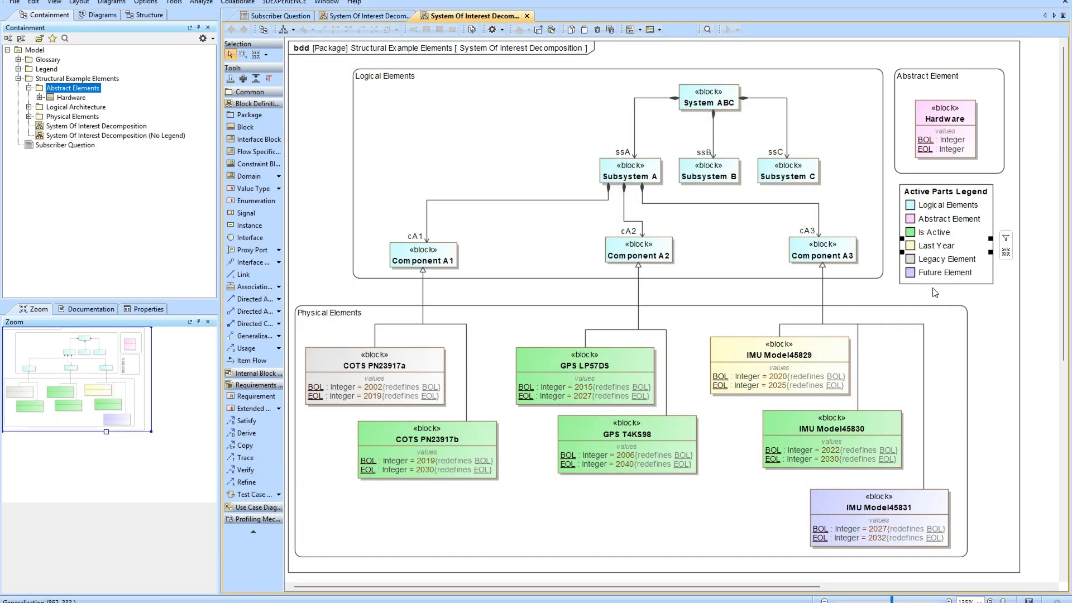
- Open the Legacy Element legend item's specification and its condition, and expand And1
left_click(939, 263)
double_click(931, 262)
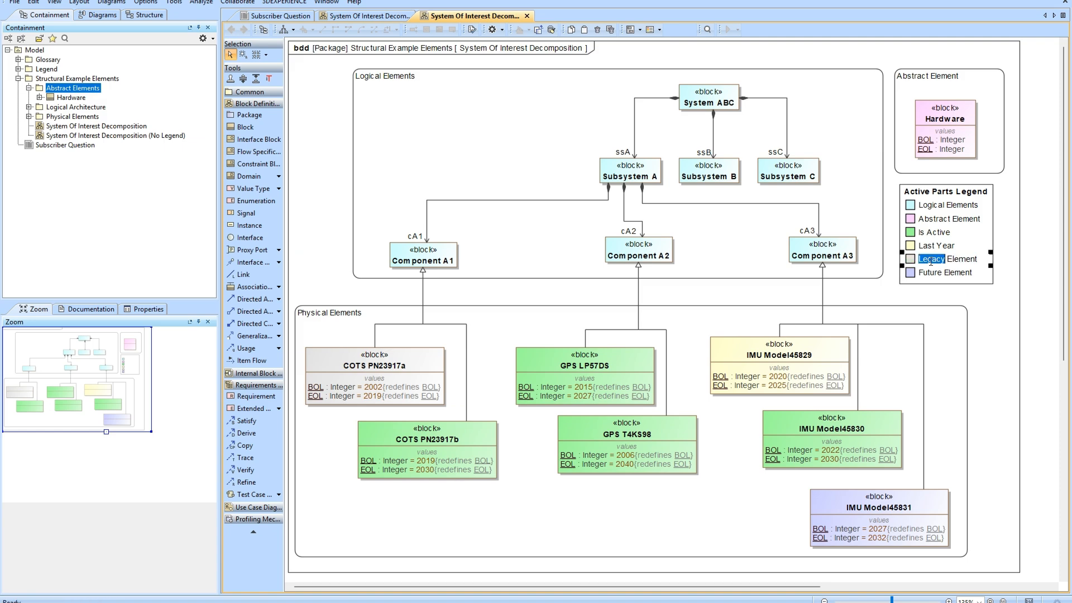
left_click(903, 288)
left_click(925, 261)
double_click(925, 263)
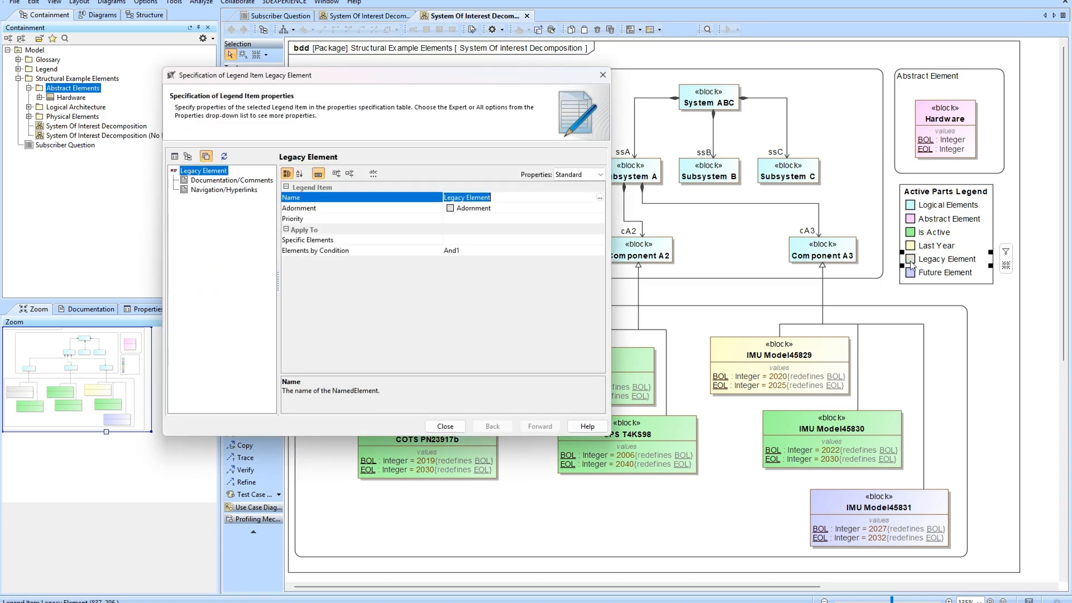
left_click(471, 251)
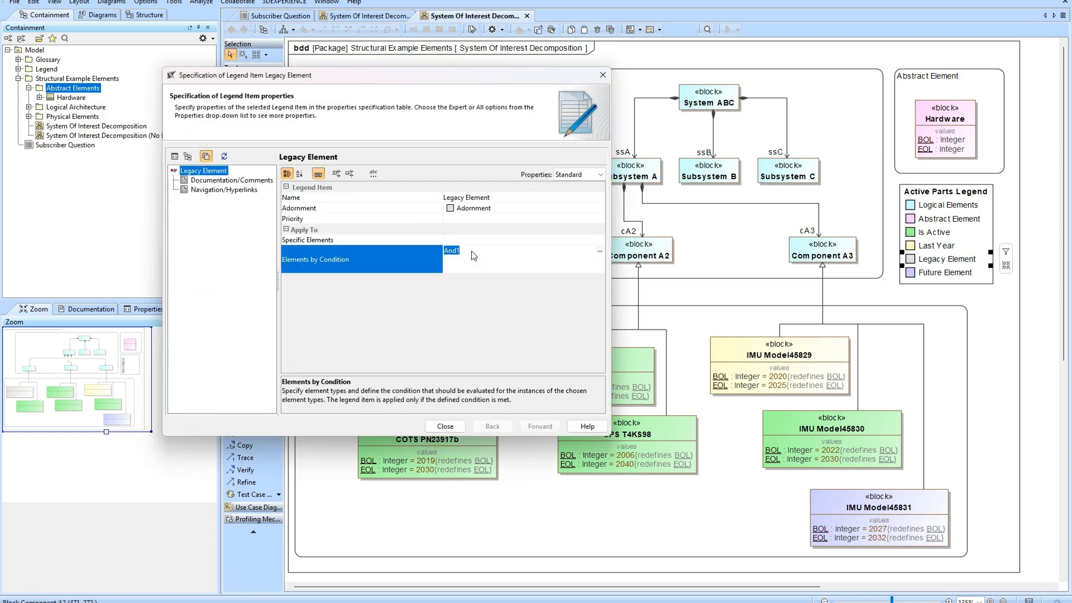
left_click(599, 250)
left_click(325, 264)
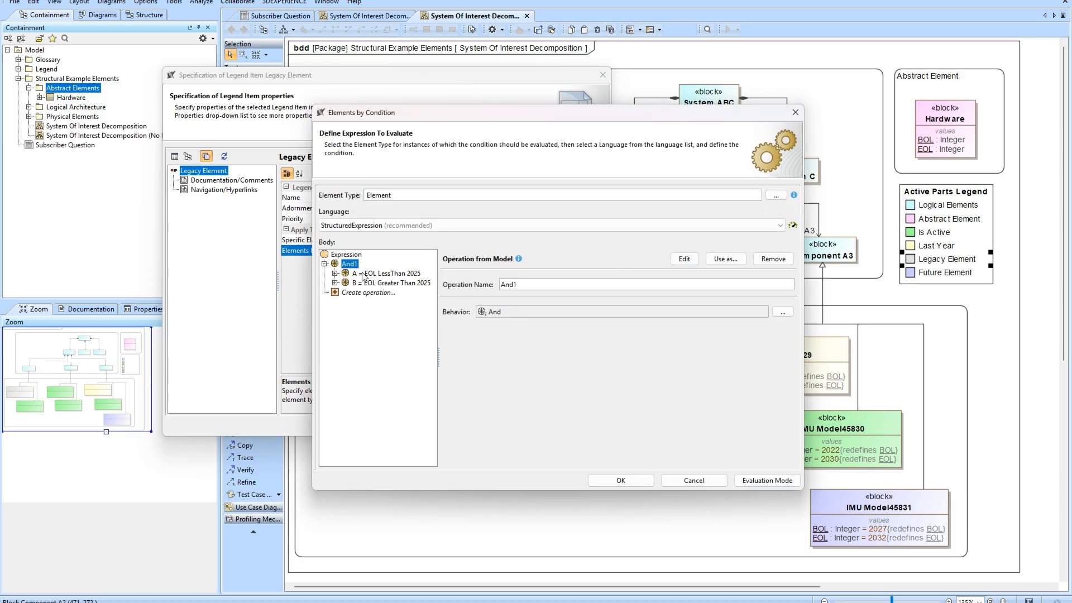
- Examine both EOL comparisons under And1 in the Legacy Element condition and expand their arguments
left_click(369, 274)
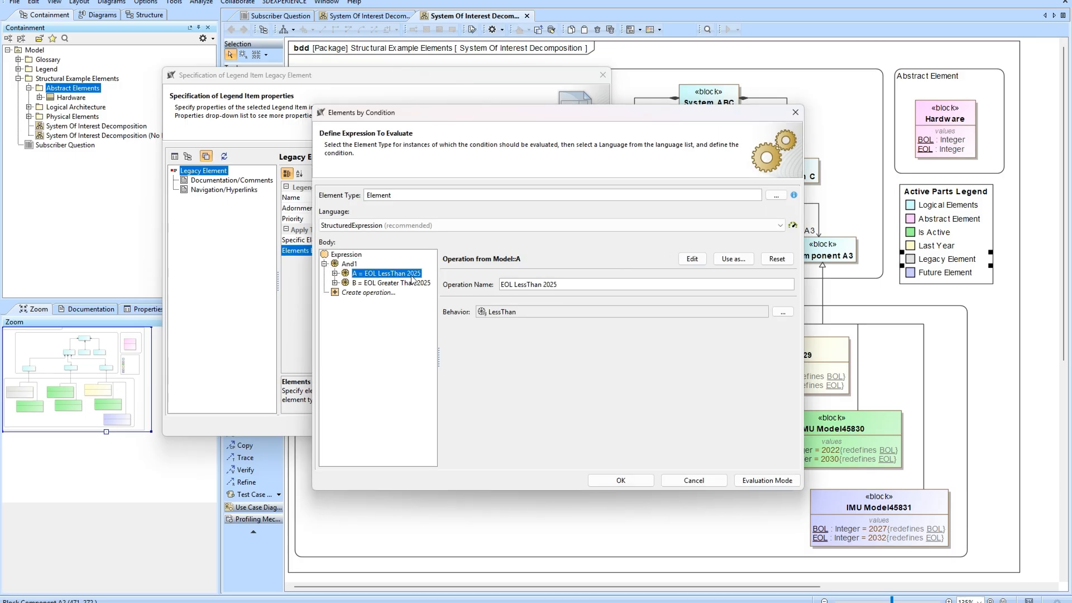
left_click(372, 284)
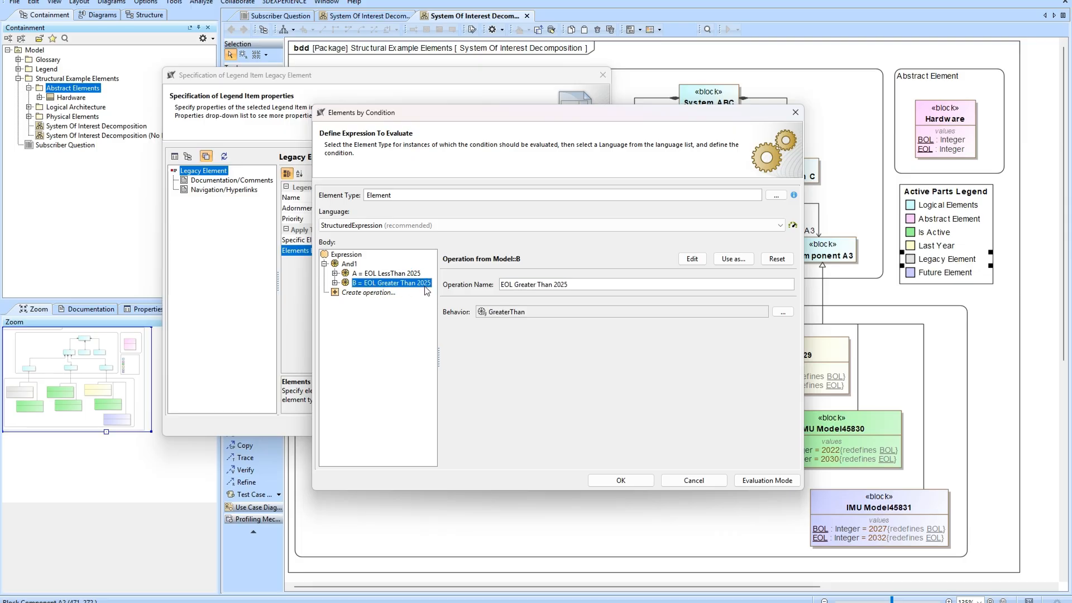
left_click(335, 283)
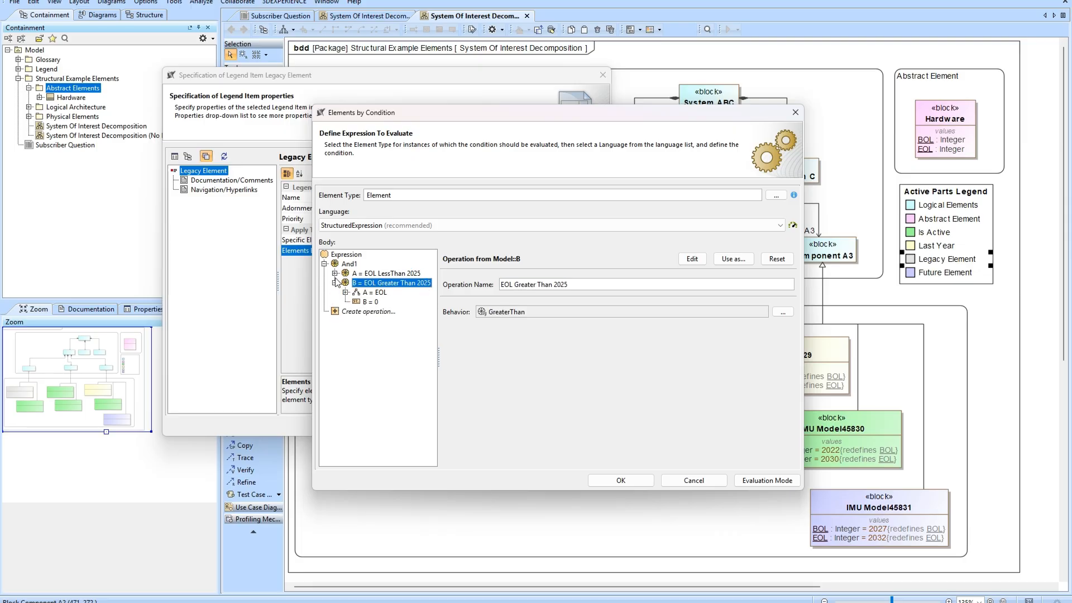
left_click(335, 273)
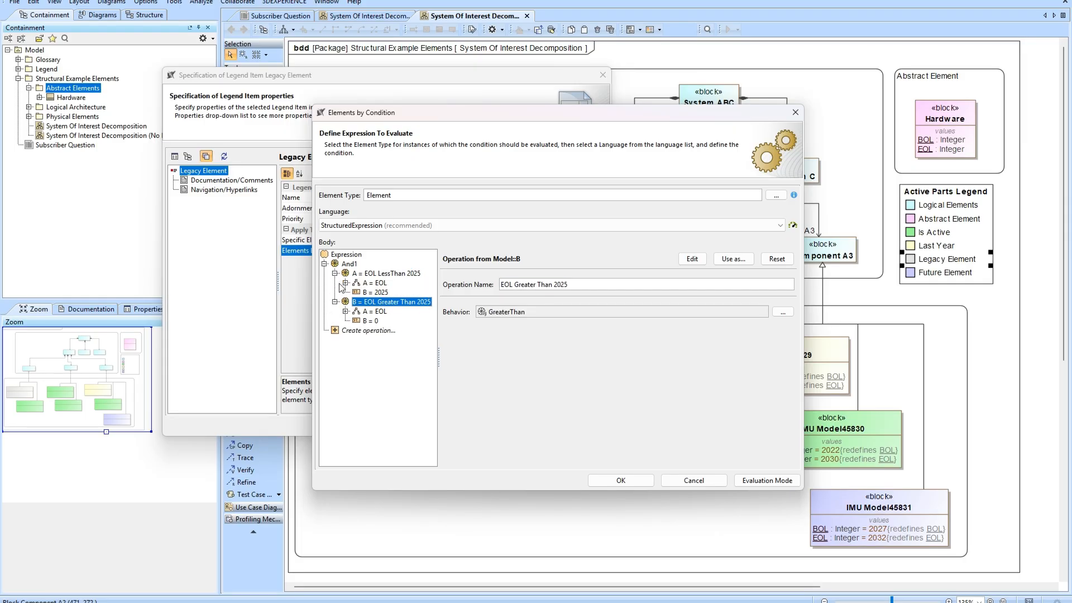
- Rename And1's second operation as EOL Greater Than 0, save the Legacy Element condition and close its specification
left_click(560, 286)
double_click(557, 285)
type("0")
left_click(382, 293)
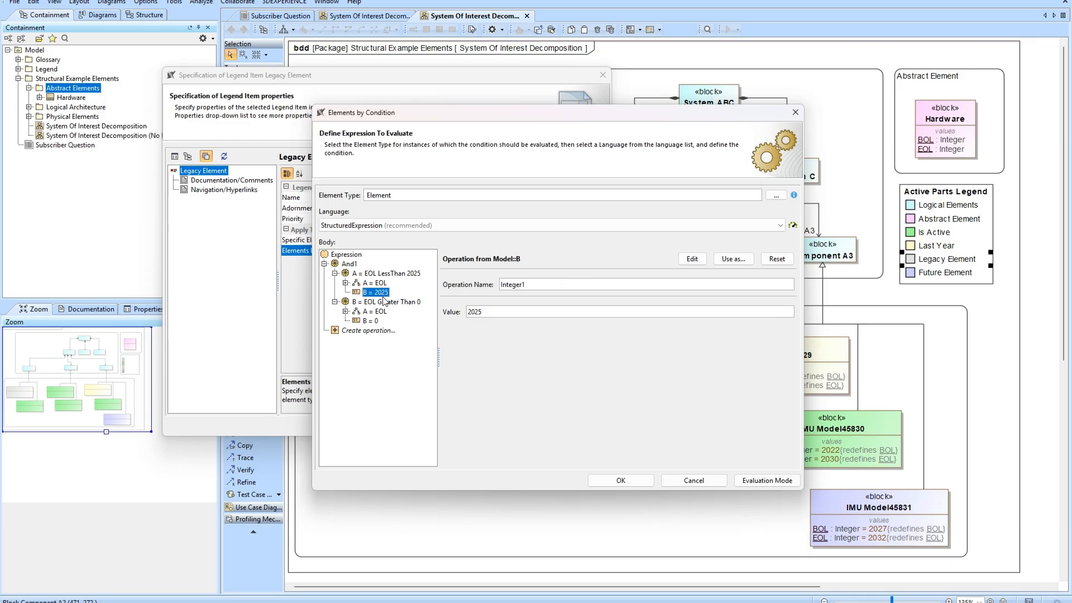
left_click(385, 301)
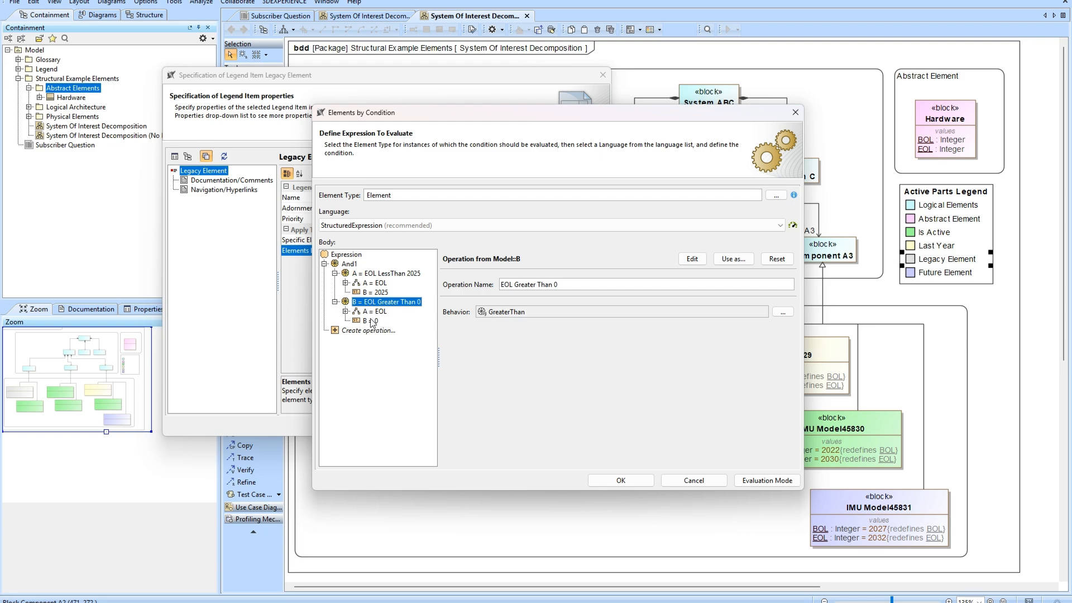
left_click_drag(653, 118, 577, 135)
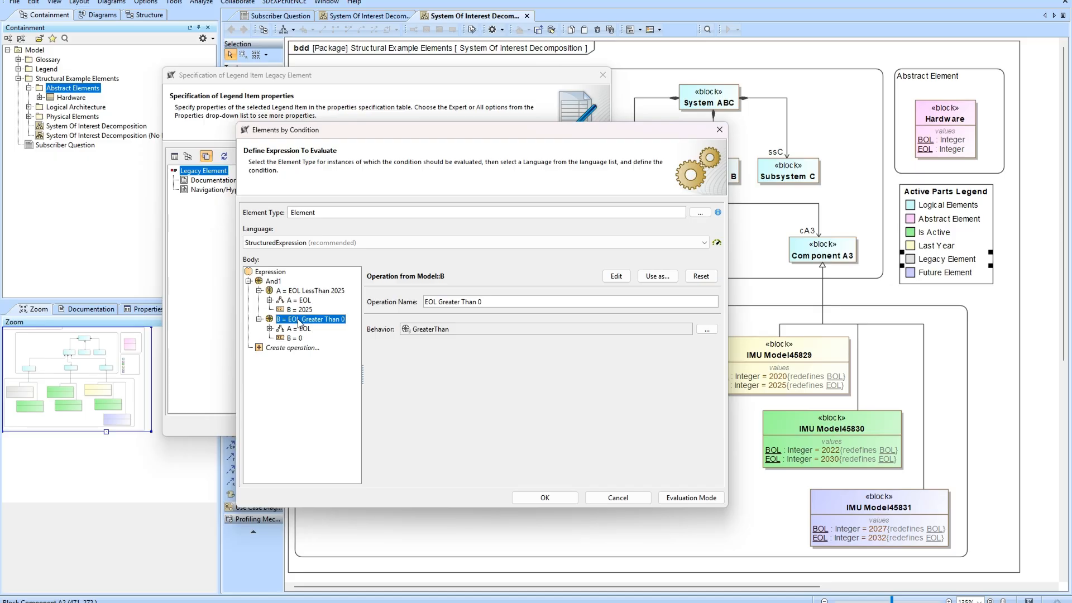
left_click(541, 503)
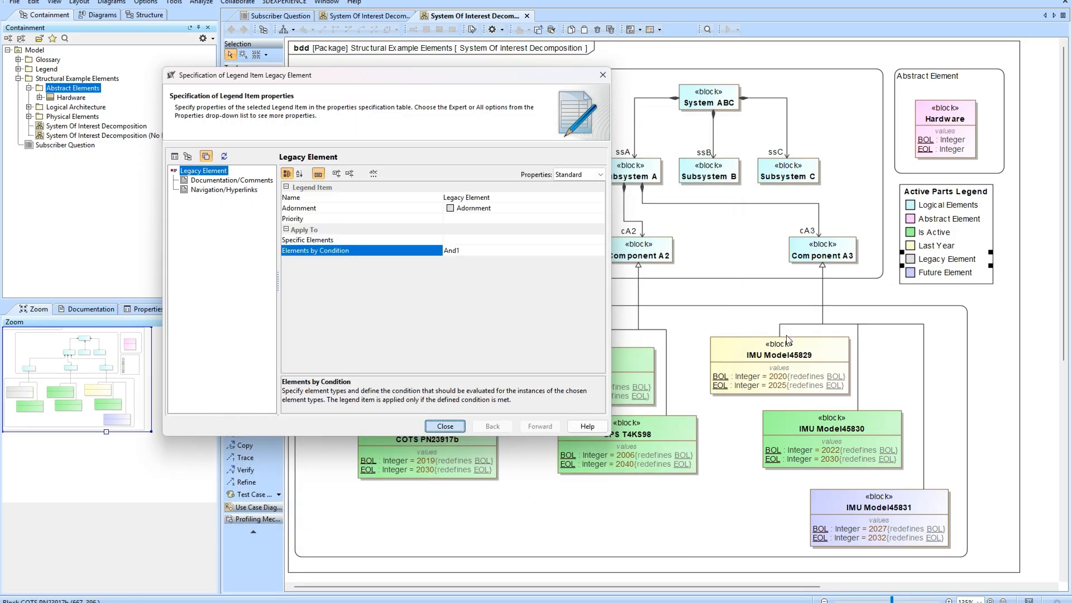
left_click(446, 427)
- Open the Future Element legend item's condition and expand BOL GreaterThan 2025 and its BOL argument
double_click(940, 274)
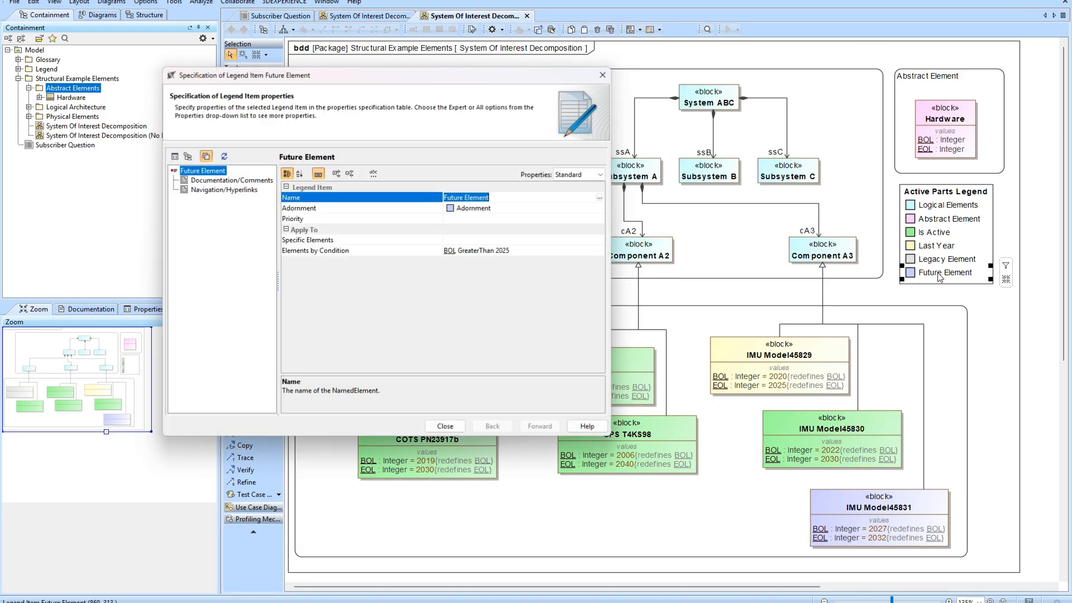
left_click(528, 251)
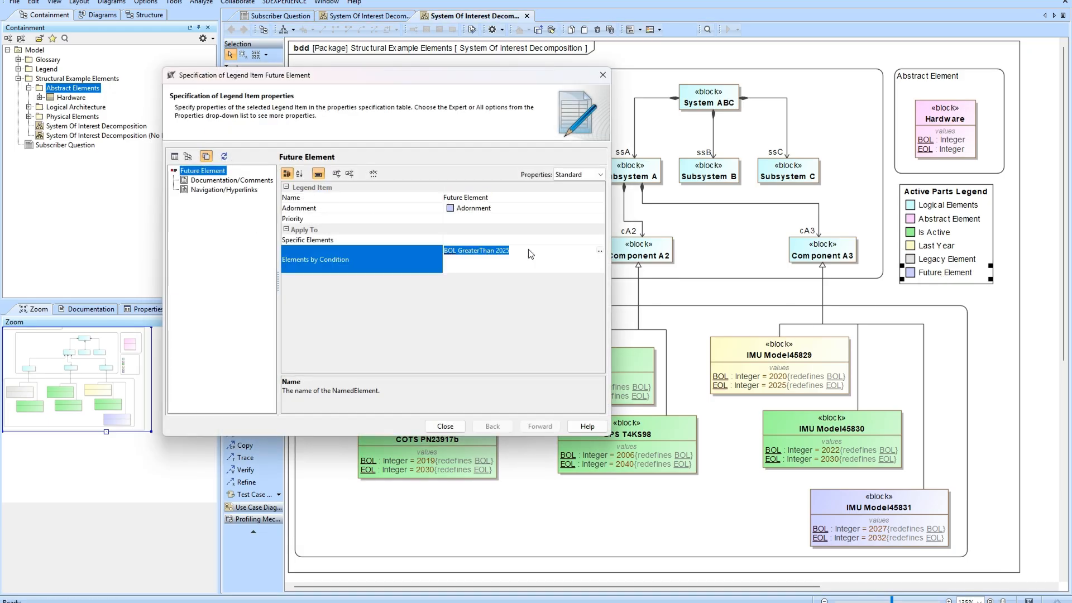
left_click(600, 250)
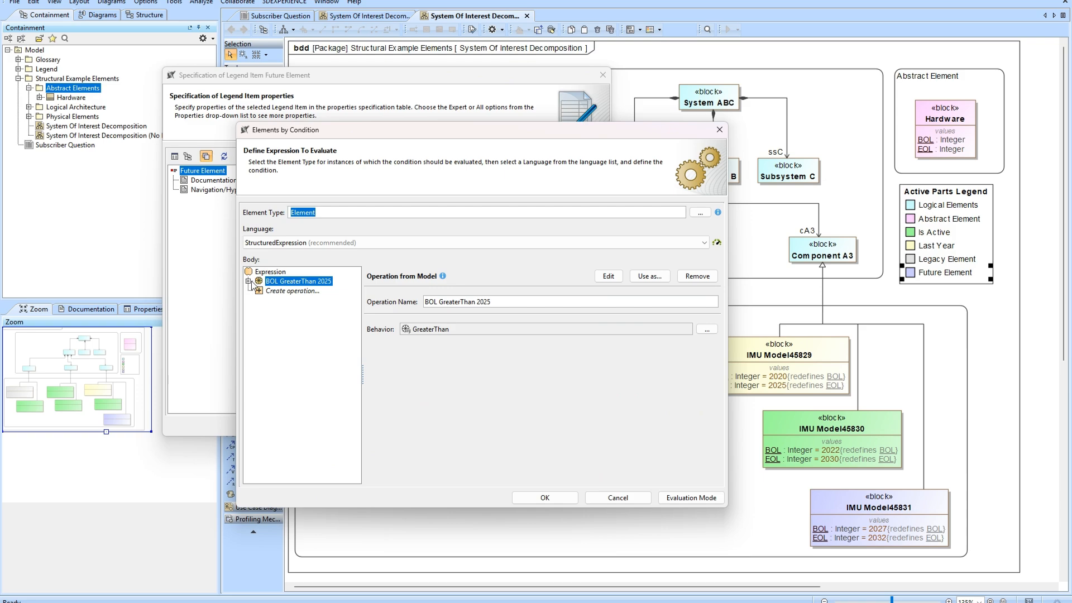
left_click(249, 282)
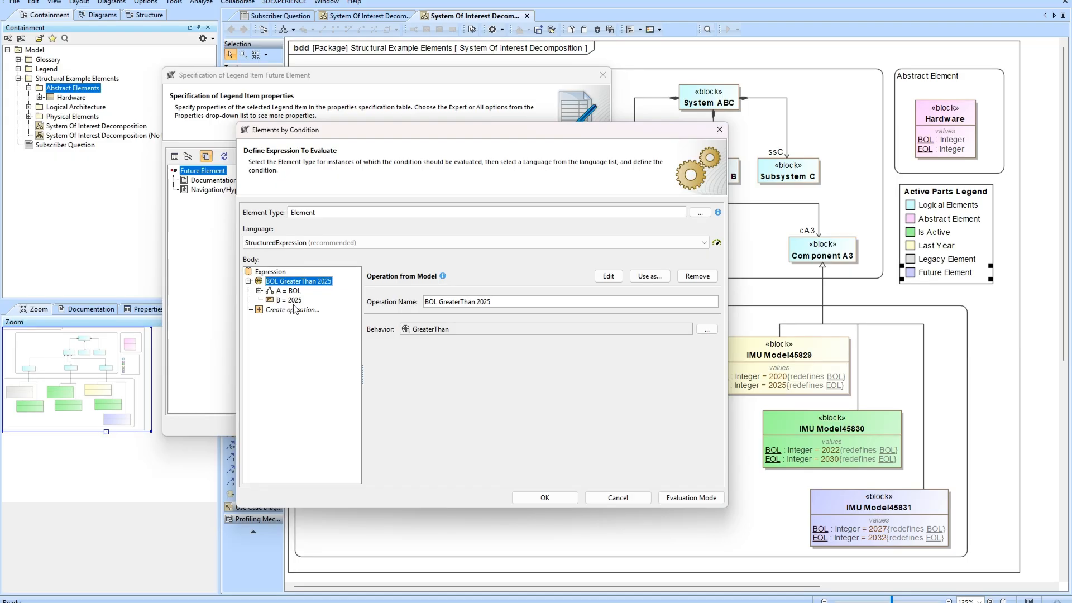
left_click(258, 291)
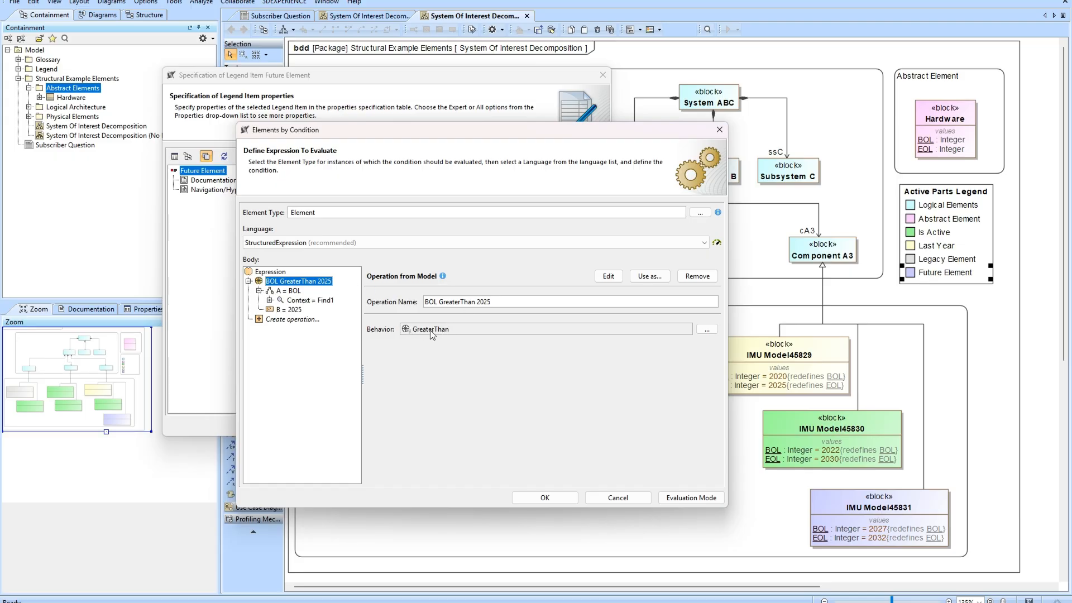
- Examine the Find1 context's Metachain Navigation scope, and leave the Future Element condition and specification without changes
left_click(270, 301)
left_click(310, 320)
left_click(281, 319)
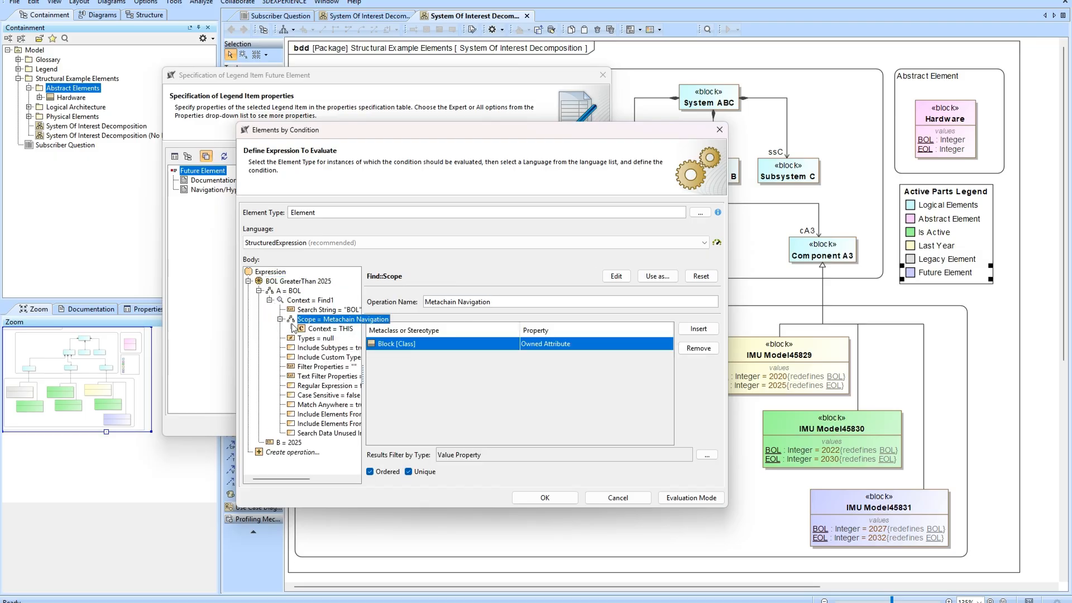
left_click(613, 498)
left_click(445, 426)
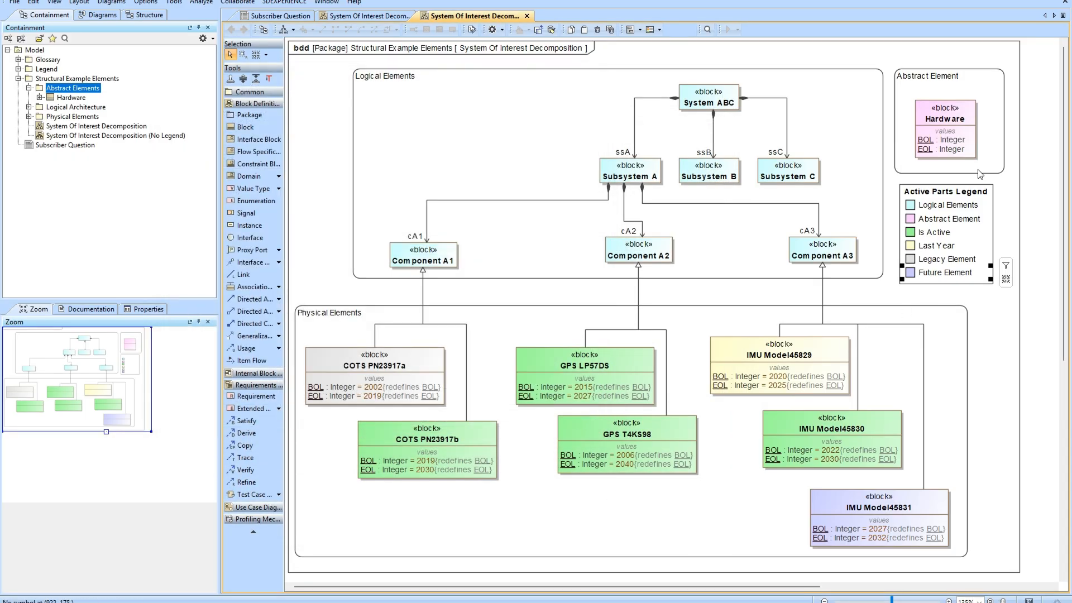
- Clear the diagram selection, collapse the Abstract Elements, Structural Example Elements and Legend packages, and expand Glossary in the model tree
left_click(988, 310)
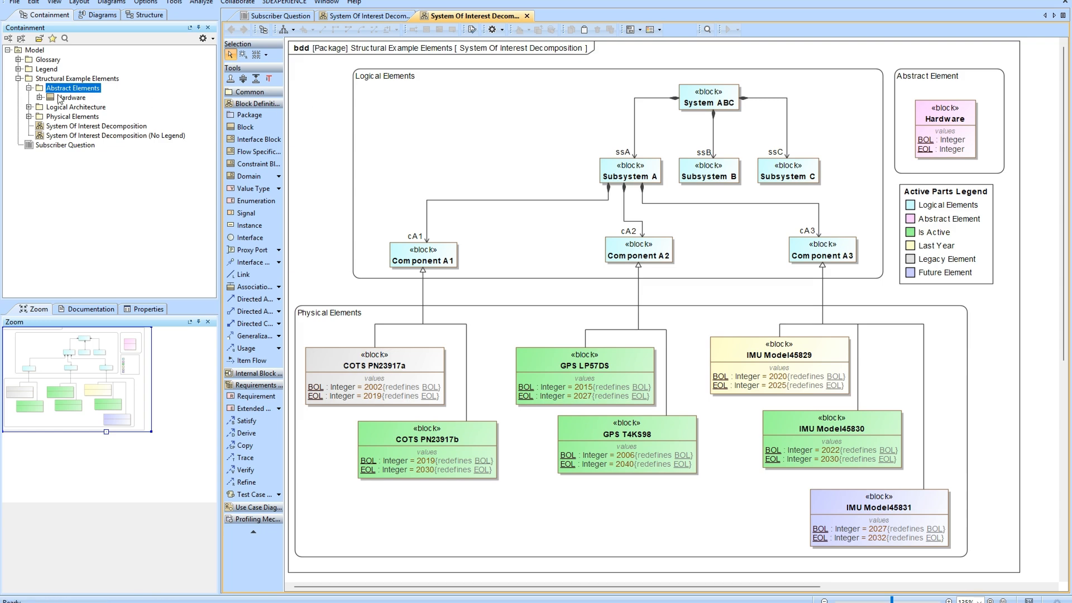
left_click(29, 88)
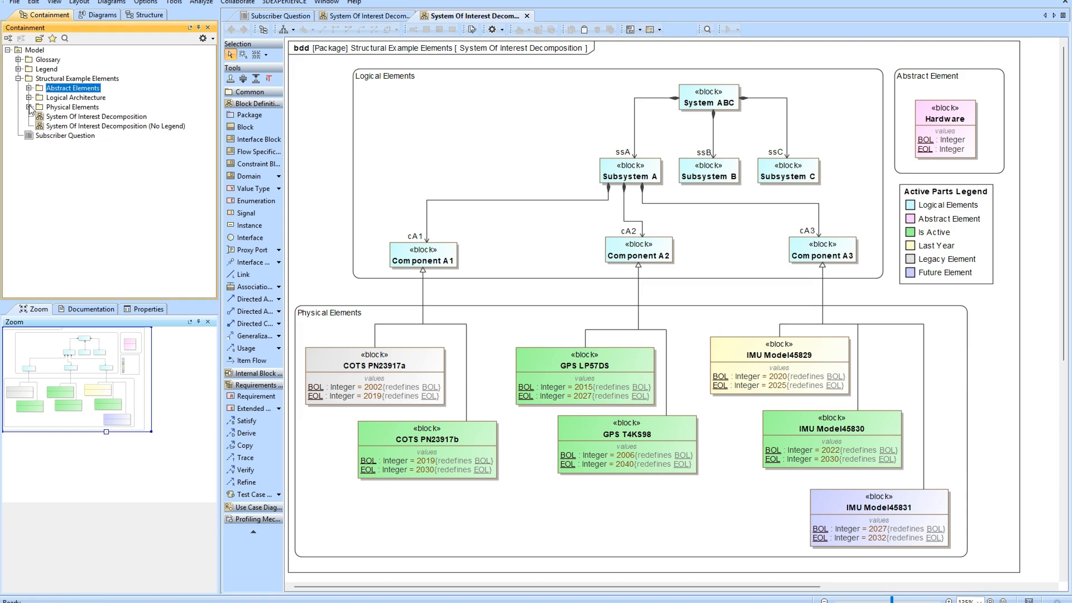
left_click(19, 78)
left_click(19, 69)
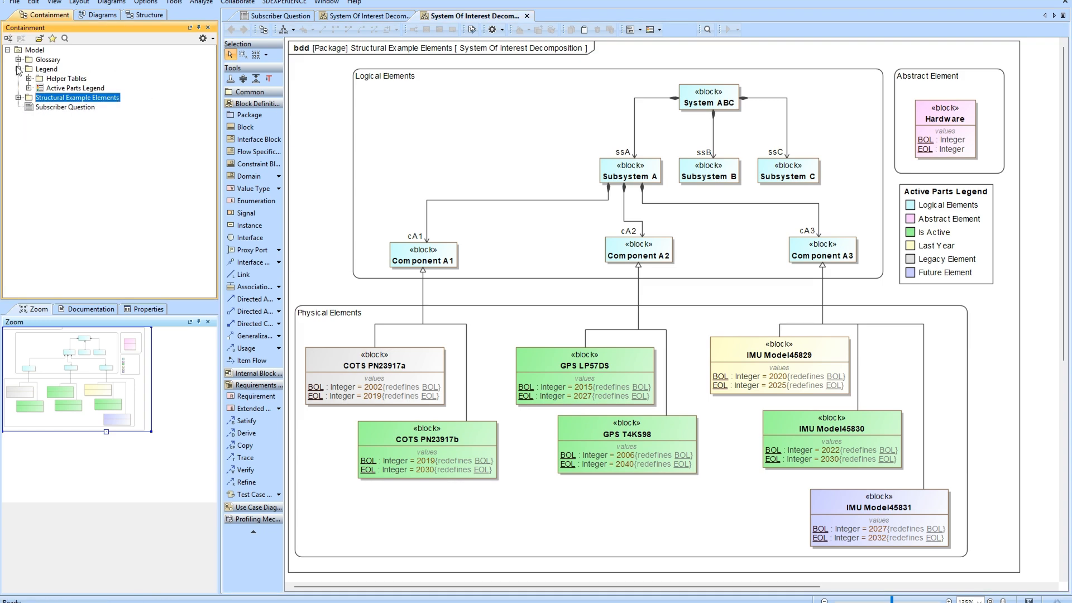
left_click(18, 59)
left_click(18, 97)
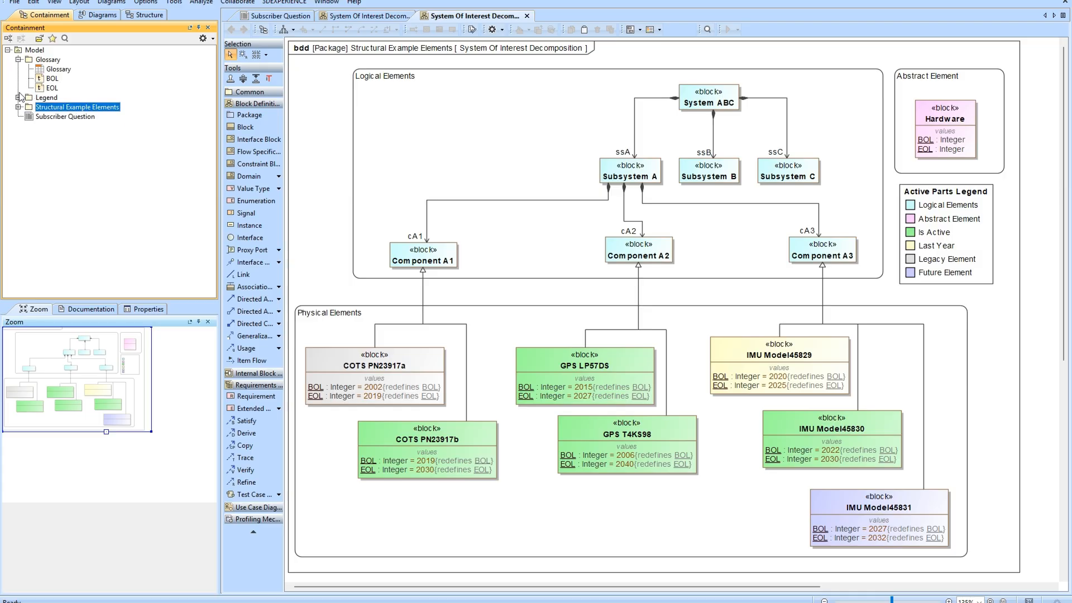
- Collapse Glossary, expand Legend and its Helper Tables in the model tree, and open the Value Property Table enlarged for reading
left_click(19, 59)
left_click(18, 68)
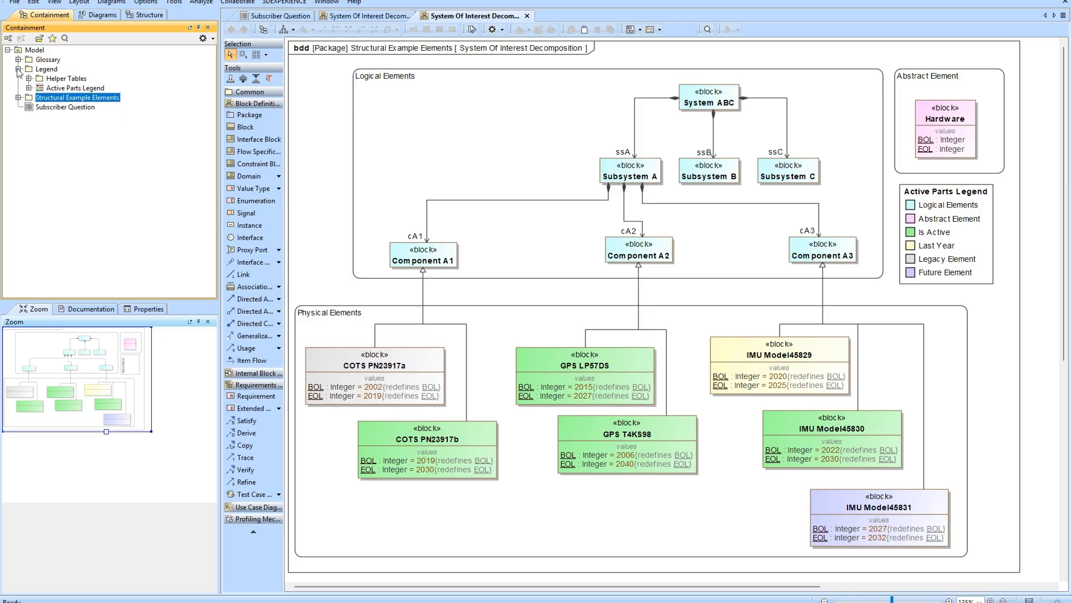
left_click(29, 78)
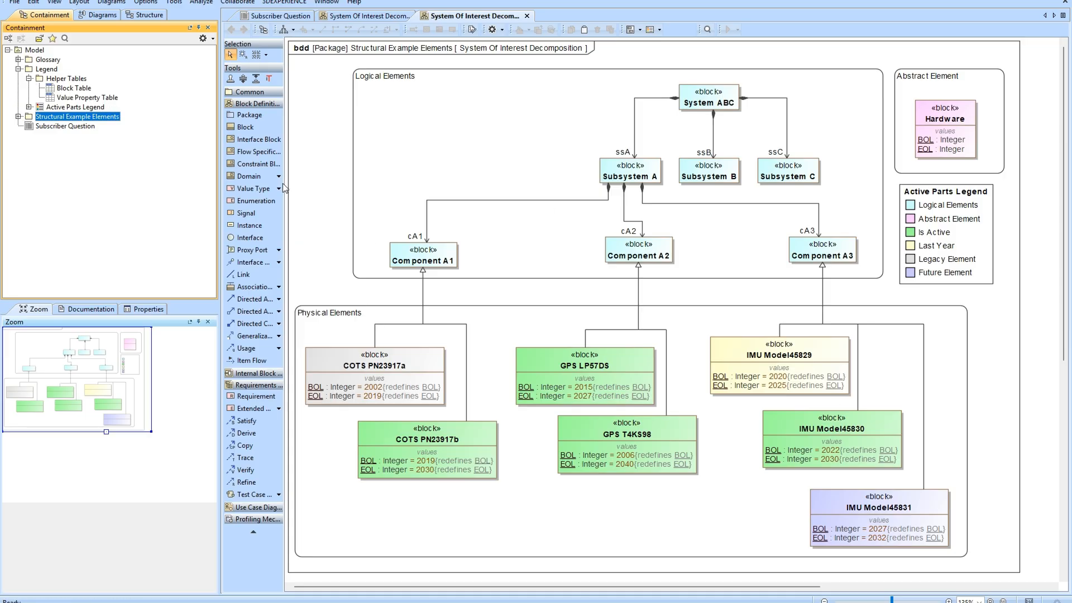
double_click(78, 99)
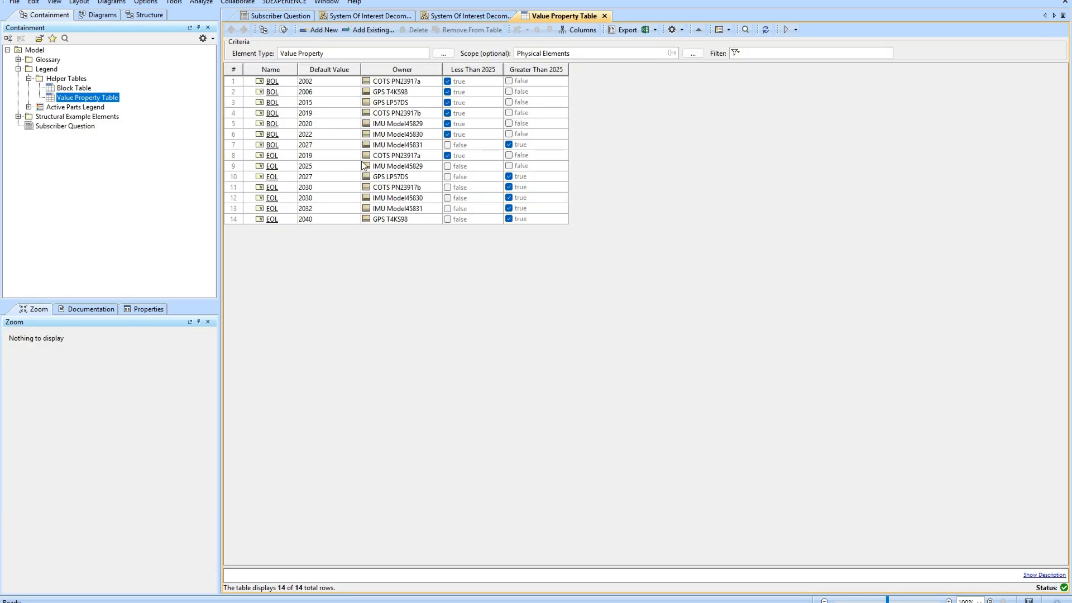
scroll(514, 301, "up", 6)
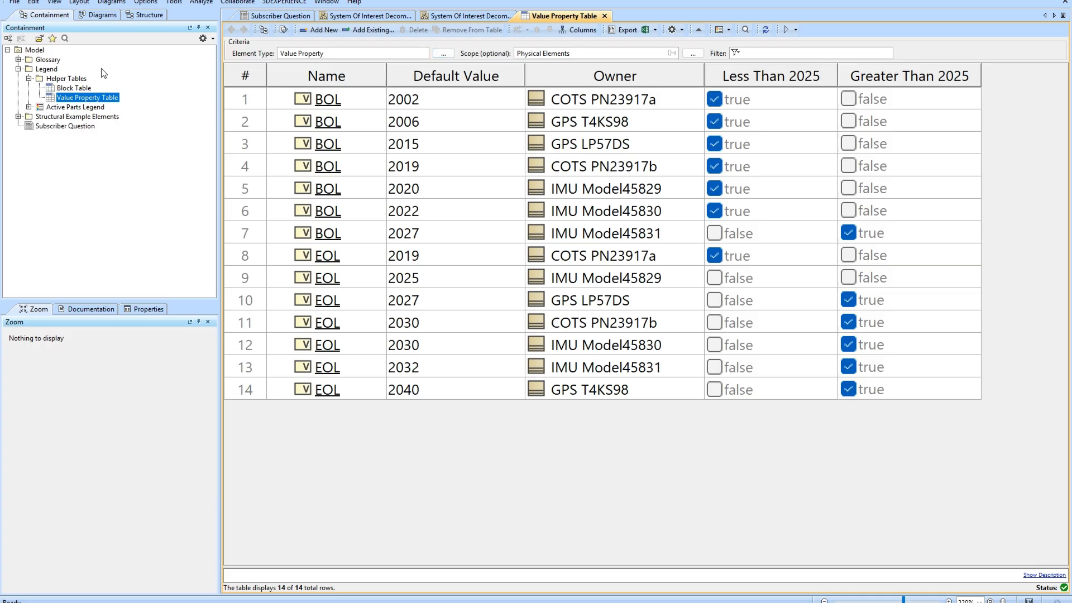
- Expand Structural Example Elements and its Physical Elements package to show the blocks in the table's scope
left_click(18, 117)
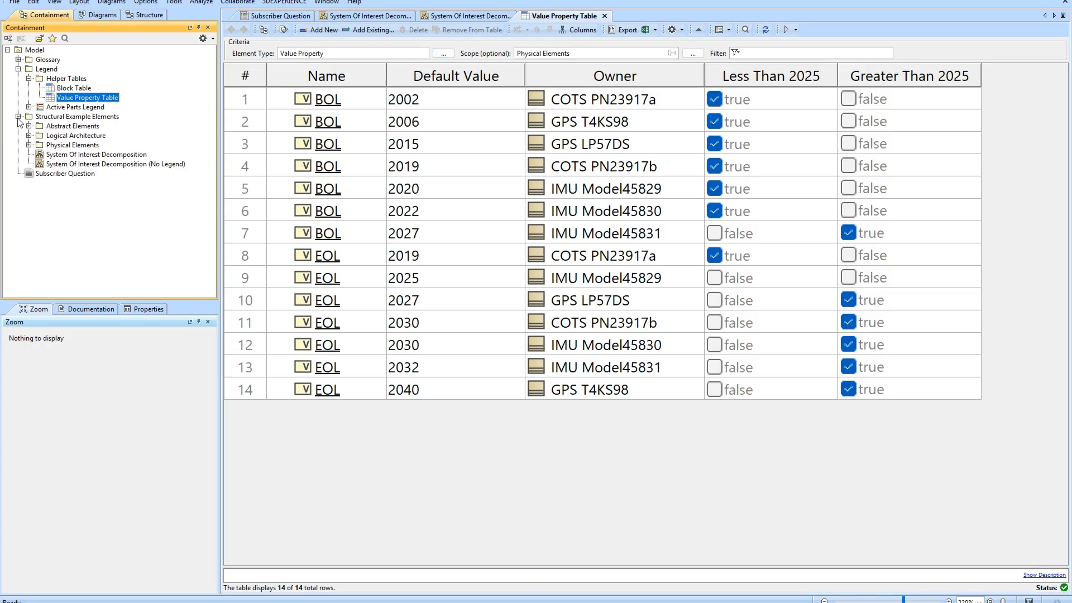
left_click(29, 145)
left_click(72, 147)
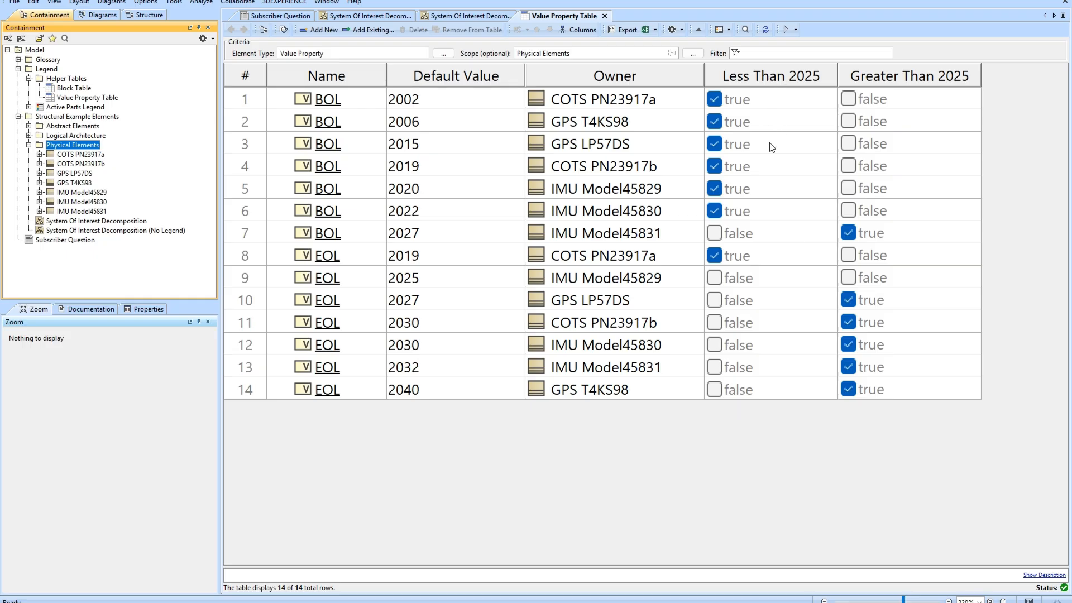
- Inspect the Less Than 2025 custom column's expression, expanding LessThan1 and its A argument, and leave it without changes
right_click(777, 82)
left_click(811, 143)
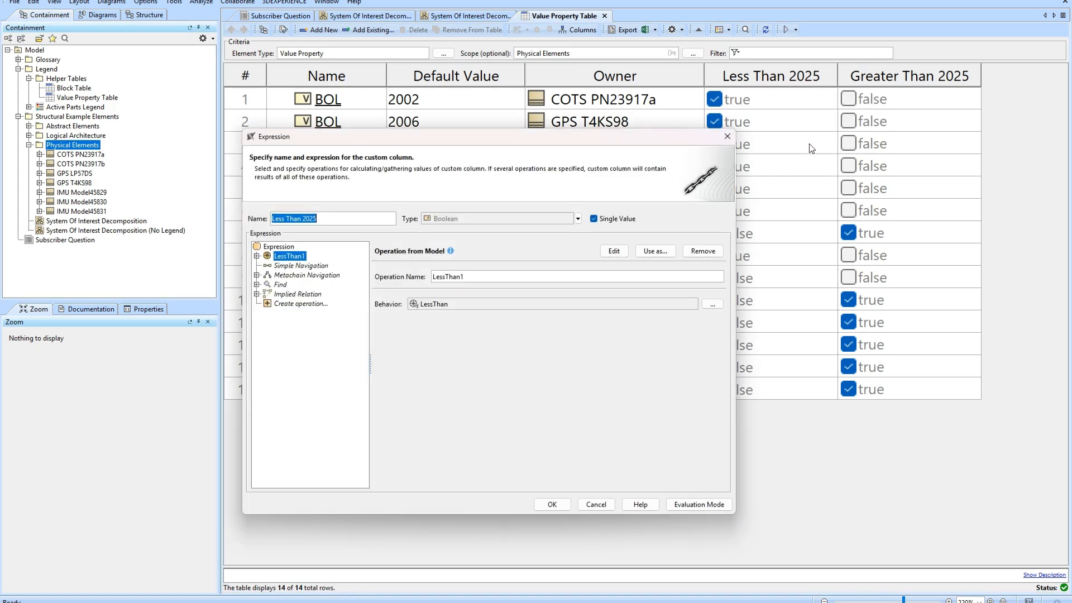
left_click(621, 252)
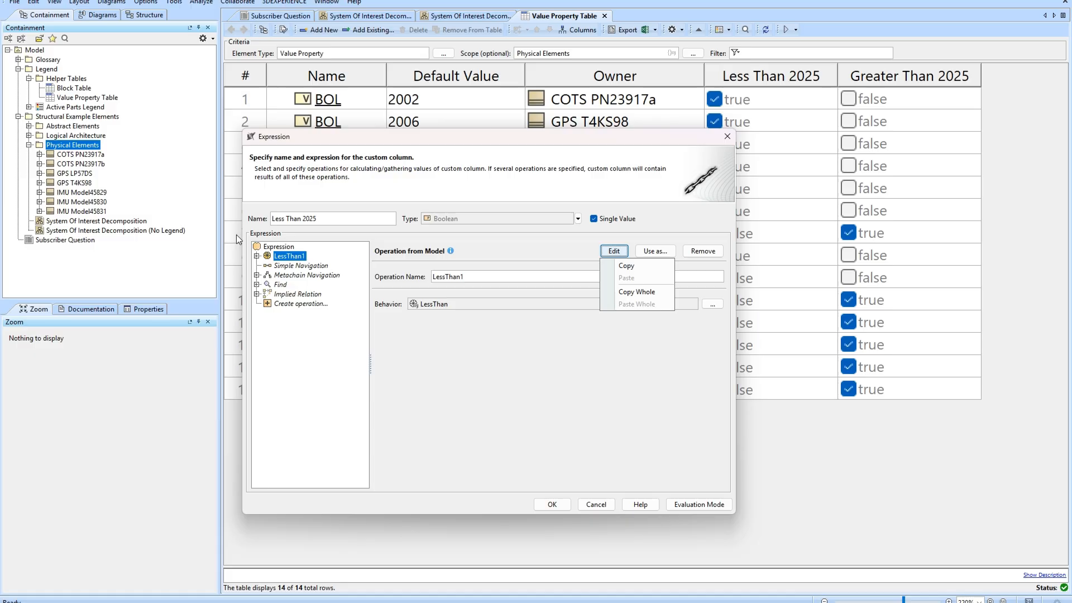
left_click(257, 256)
left_click(267, 266)
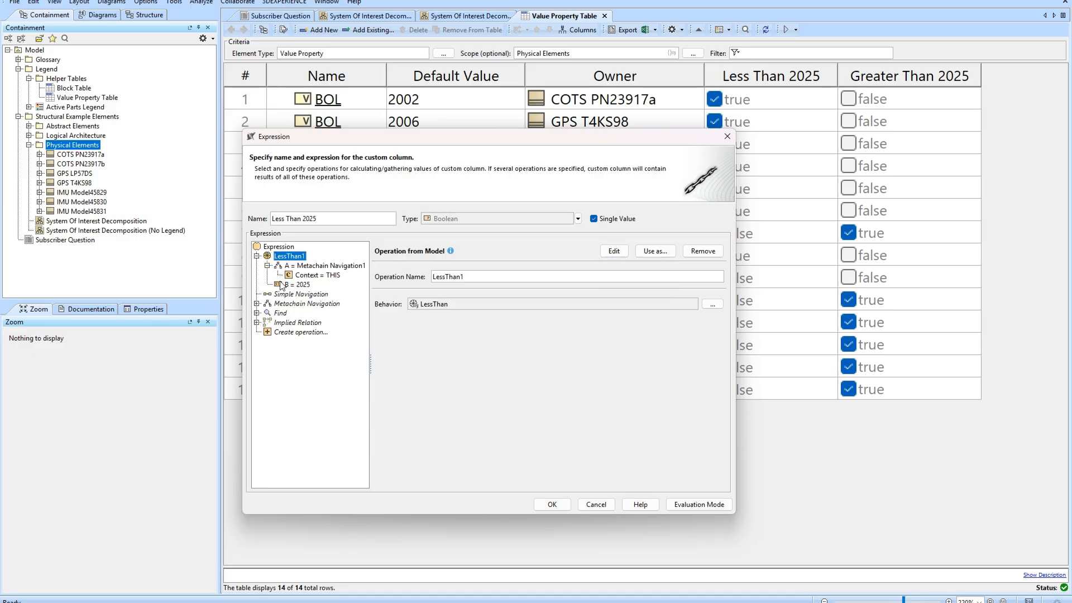
left_click(599, 505)
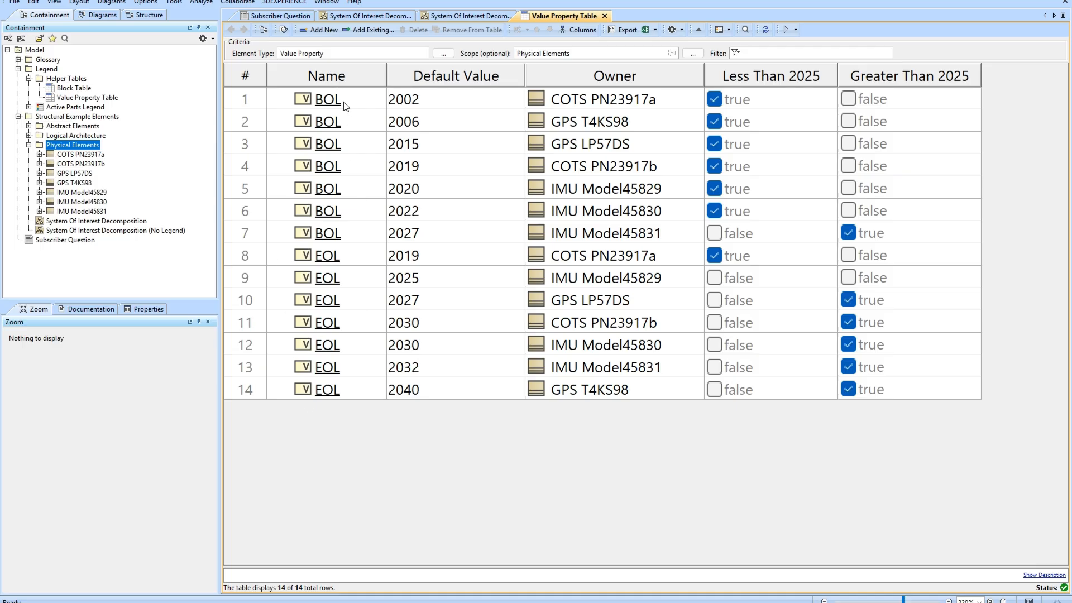
- Go through the logical blocks on the System Of Interest Decomposition diagram, selecting System ABC, Subsystems B and C, and Components A3, A2 and A1
left_click(451, 19)
left_click(708, 103)
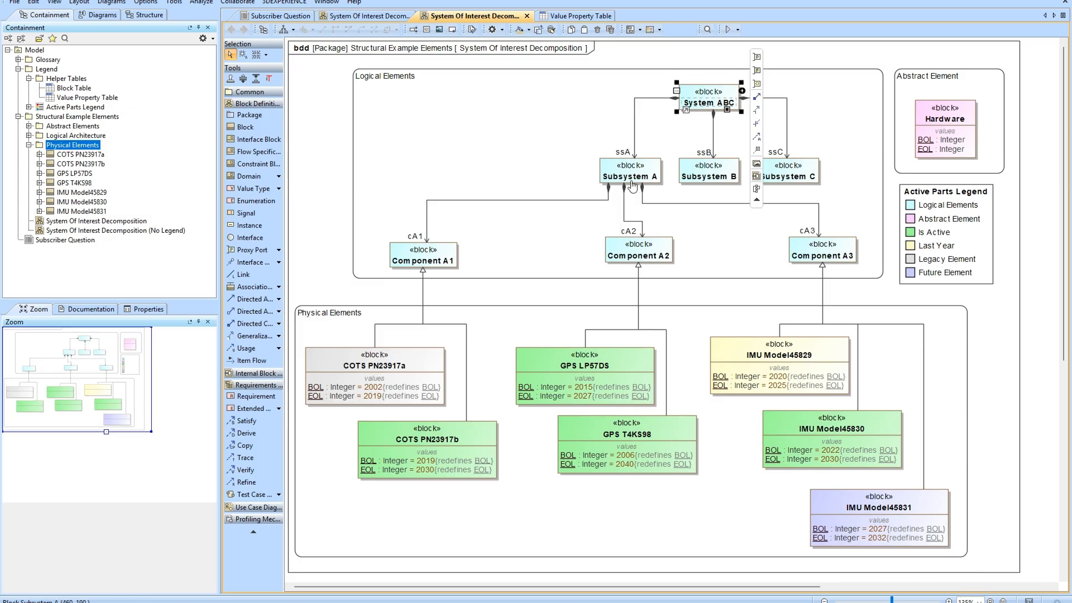
left_click(708, 176)
left_click(788, 177)
left_click(829, 255)
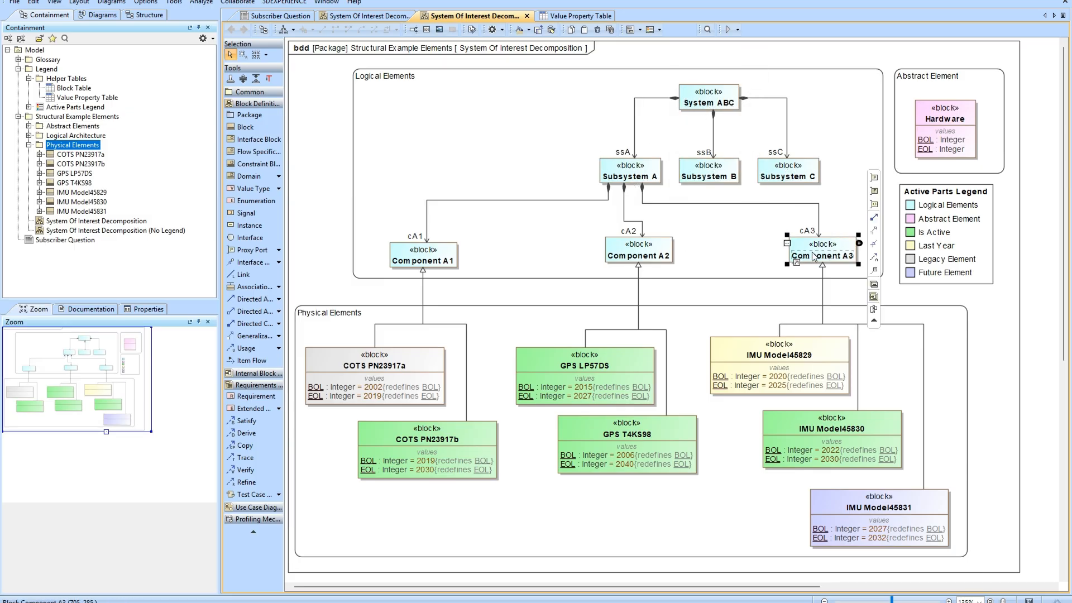
left_click(622, 252)
left_click(424, 255)
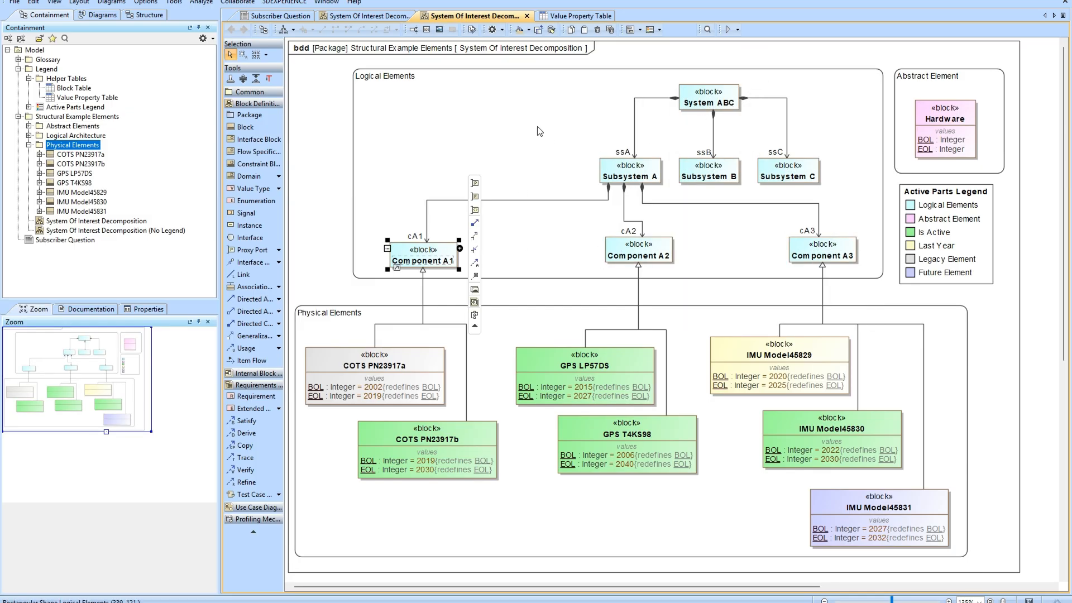
- Return to the Value Property Table, and open the Block Table enlarged from its first column
left_click(582, 16)
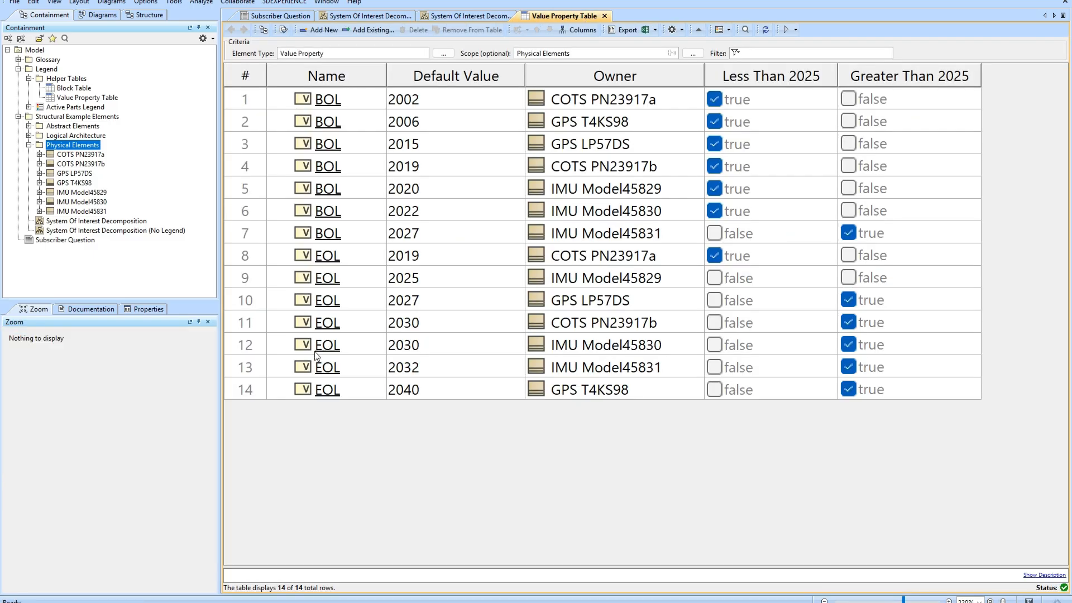
double_click(71, 88)
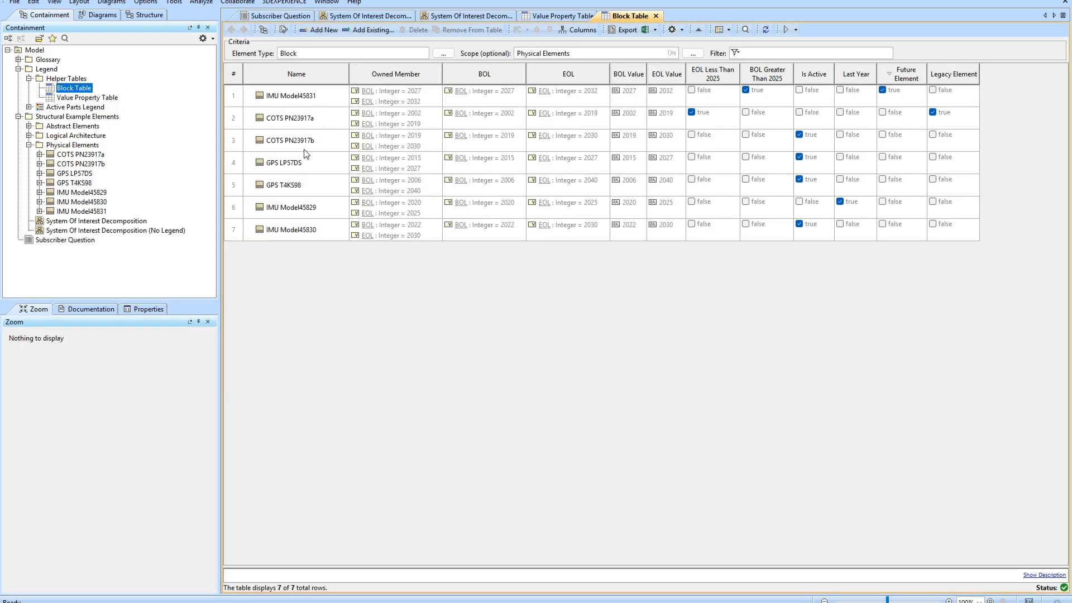
scroll(300, 149, "up", 5, "ctrl")
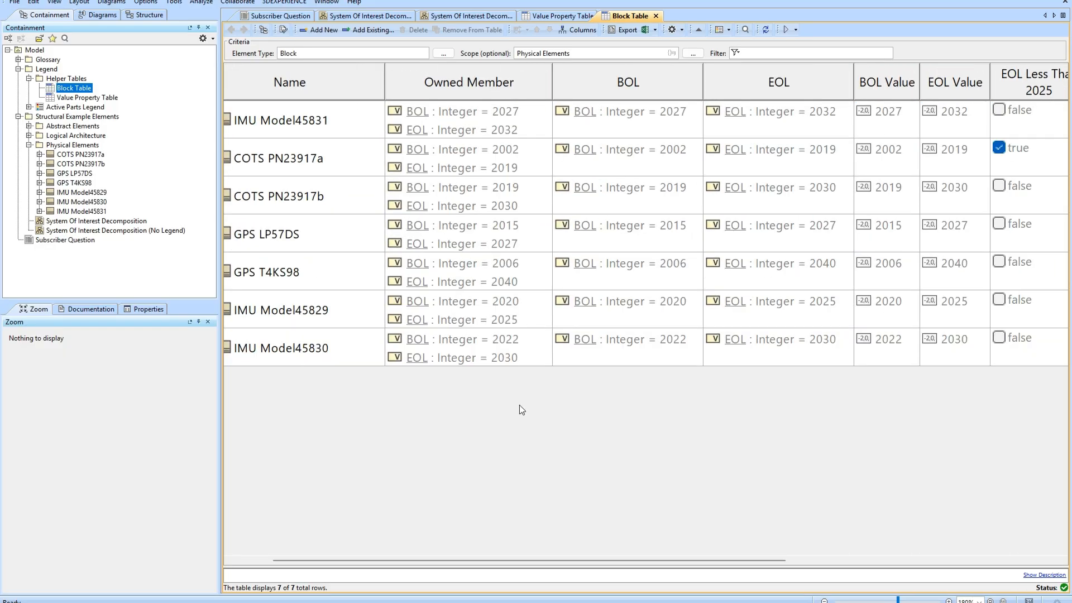
left_click_drag(625, 561, 532, 555)
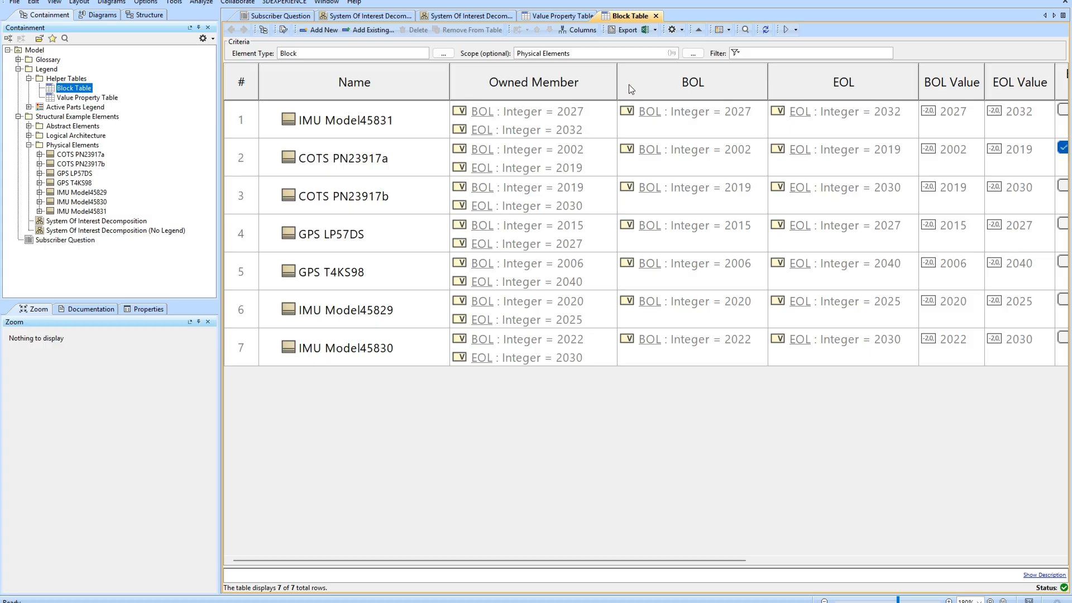
- Inspect the BOL custom column's expression in the Block Table, expanding the Find1 operation, and close it without changes
right_click(649, 81)
left_click(688, 134)
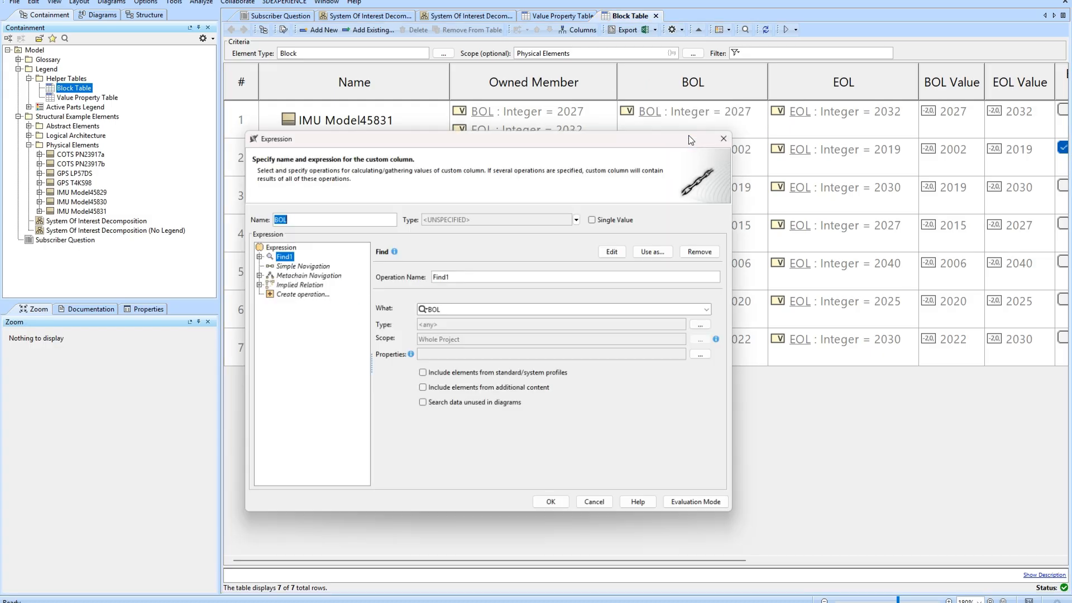
left_click(258, 256)
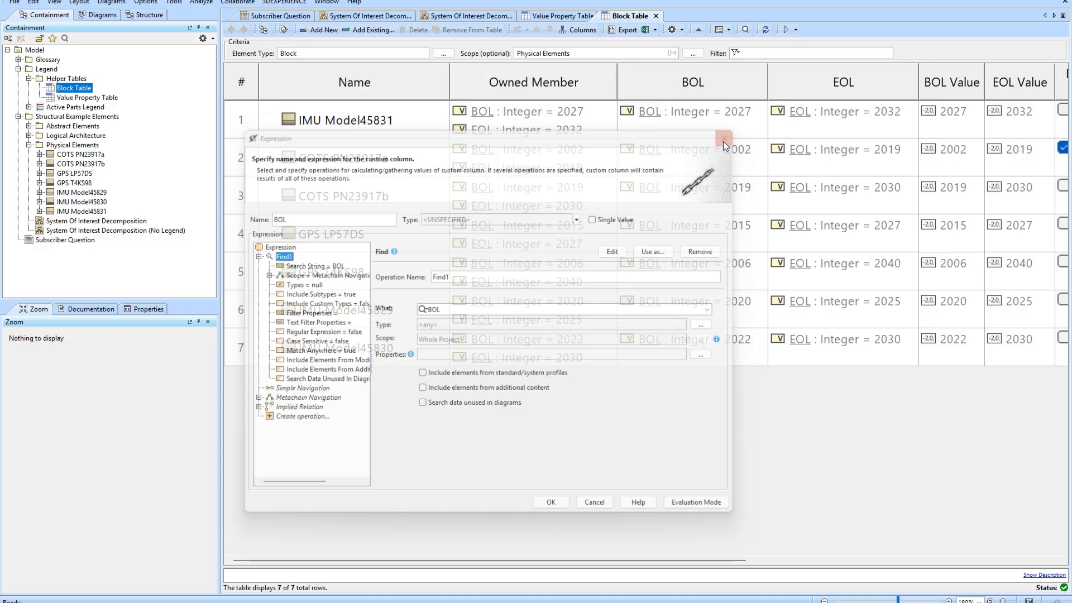
left_click(726, 137)
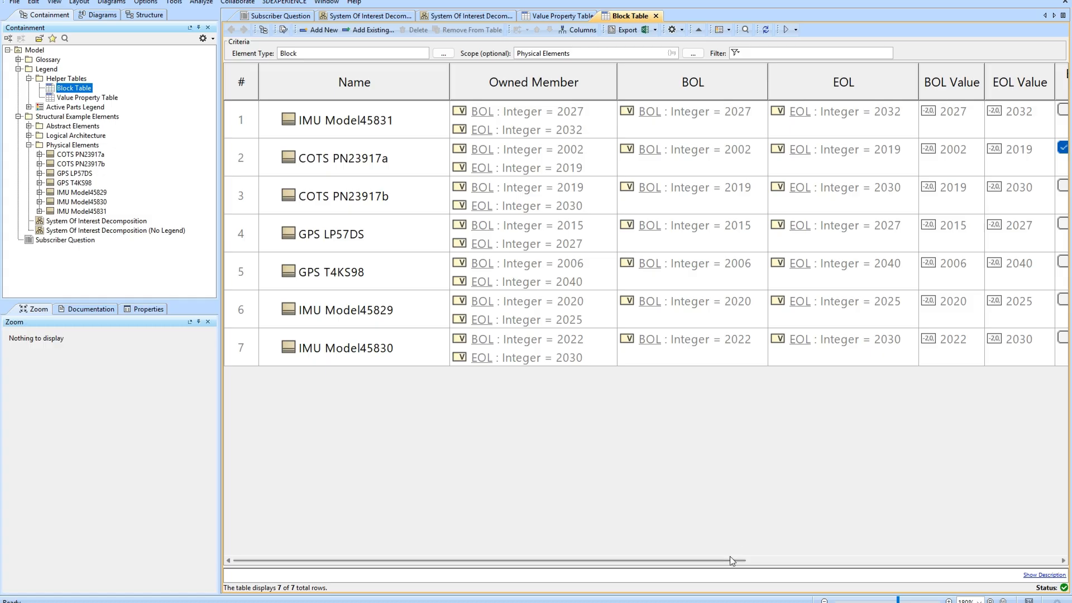
- Inspect the BOL Value custom column's Metachain Navigation1 operation and its Find1 context, and cancel the expression without changes
left_click_drag(729, 559, 972, 559)
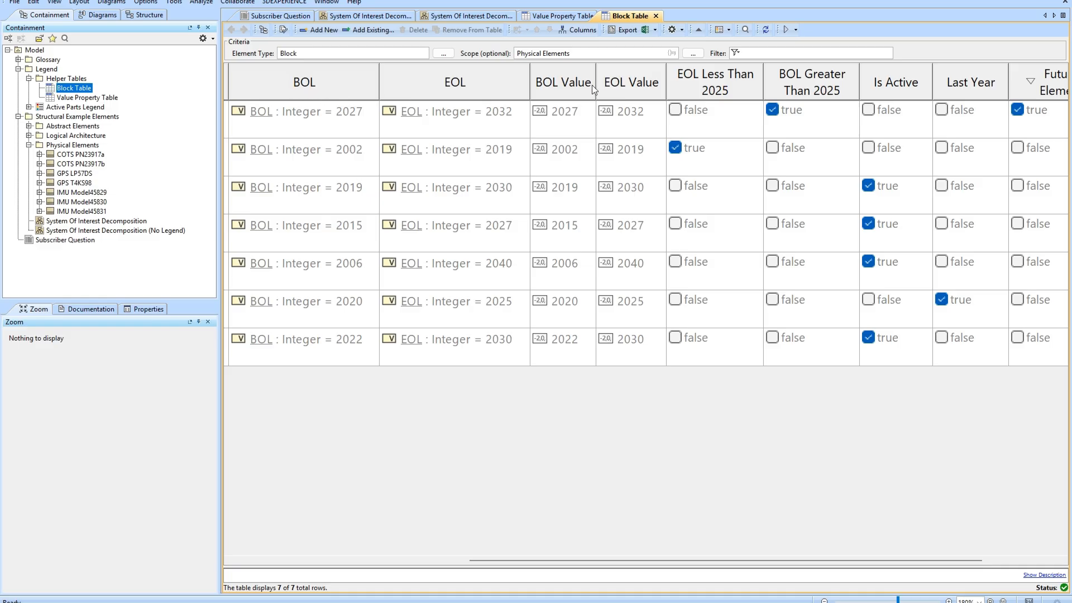
right_click(562, 90)
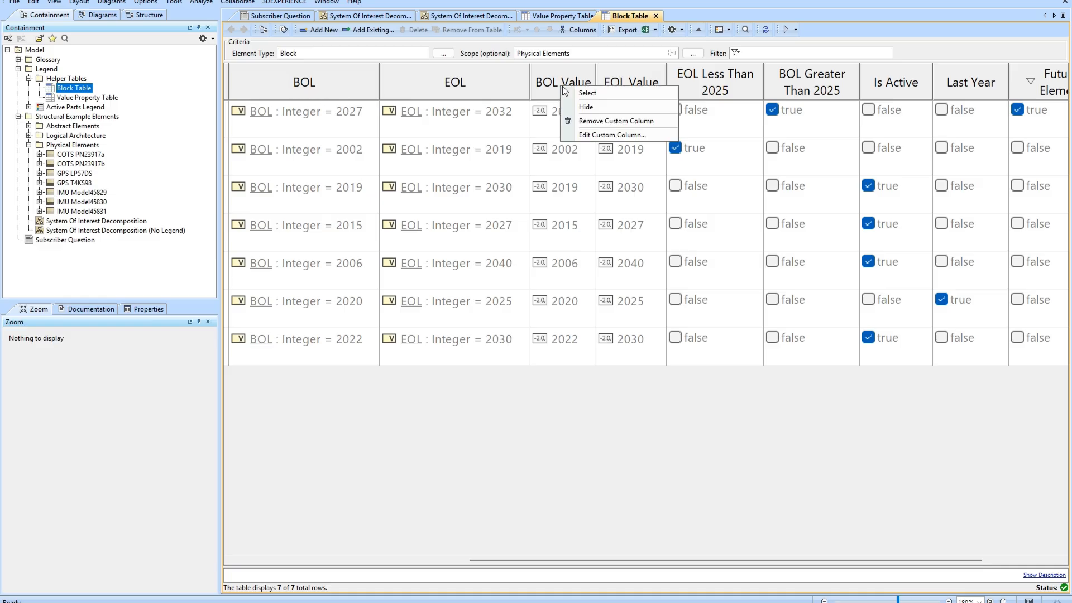
left_click(581, 133)
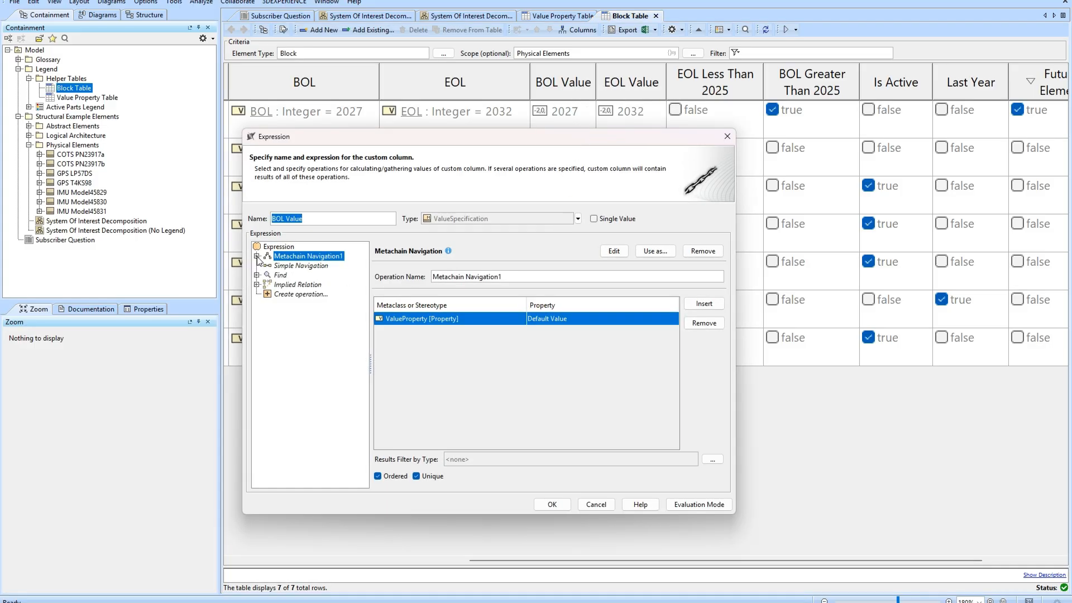
left_click(257, 257)
left_click(305, 267)
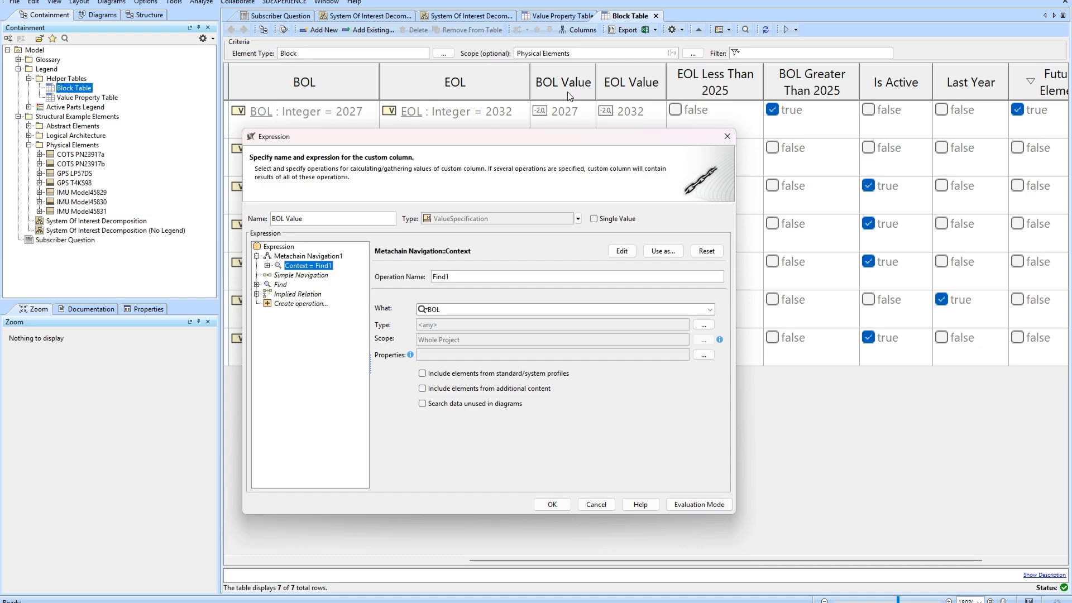
left_click(306, 256)
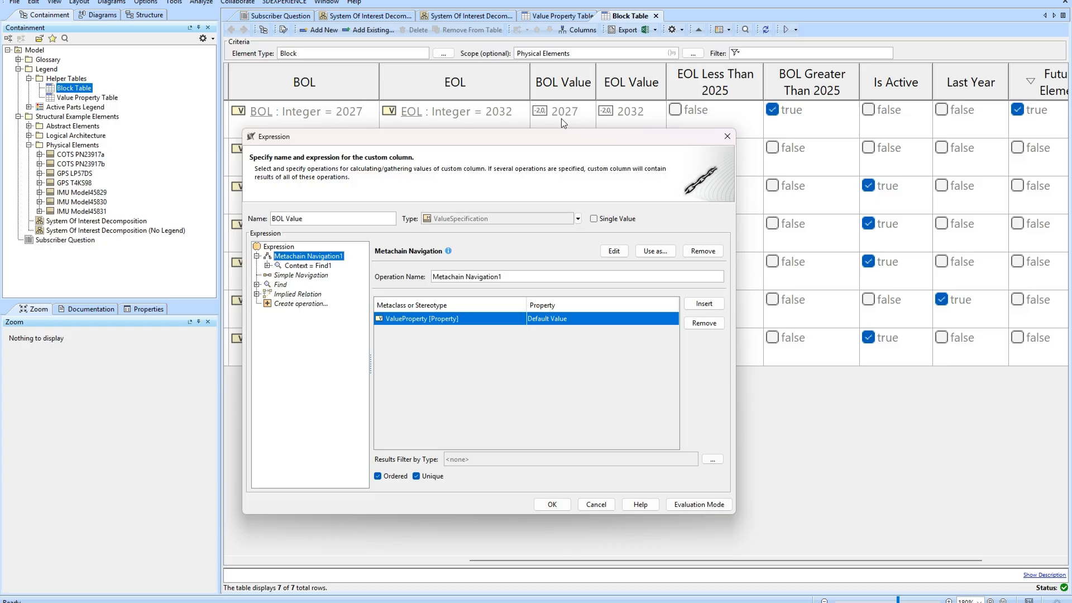
left_click(595, 503)
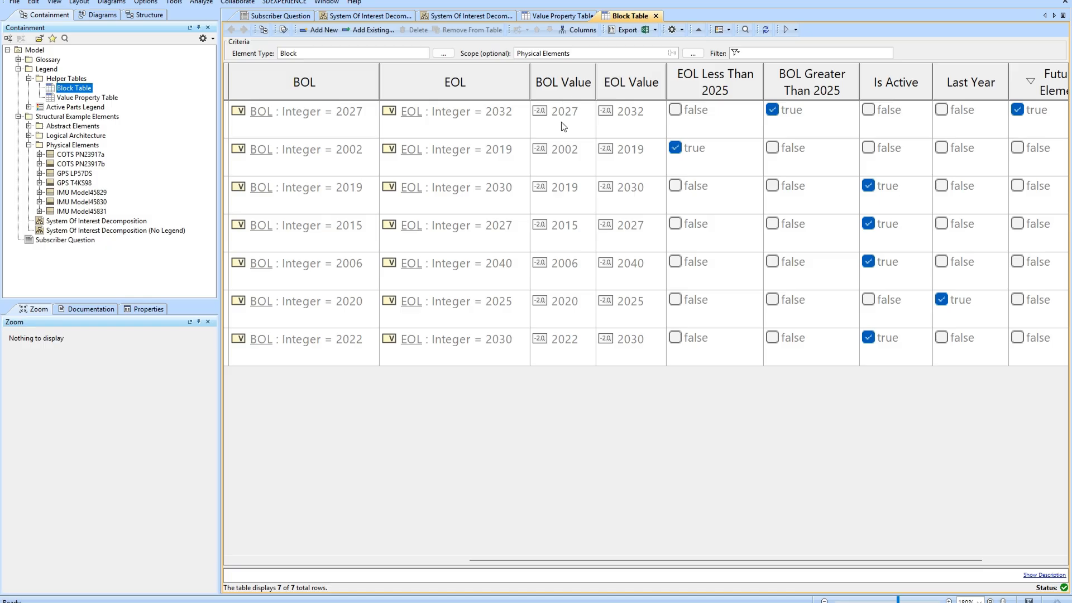
- Go back to the Value Property Table, review the LessThan1 operation behind its Less Than 2025 column, and cancel without changes
left_click(554, 17)
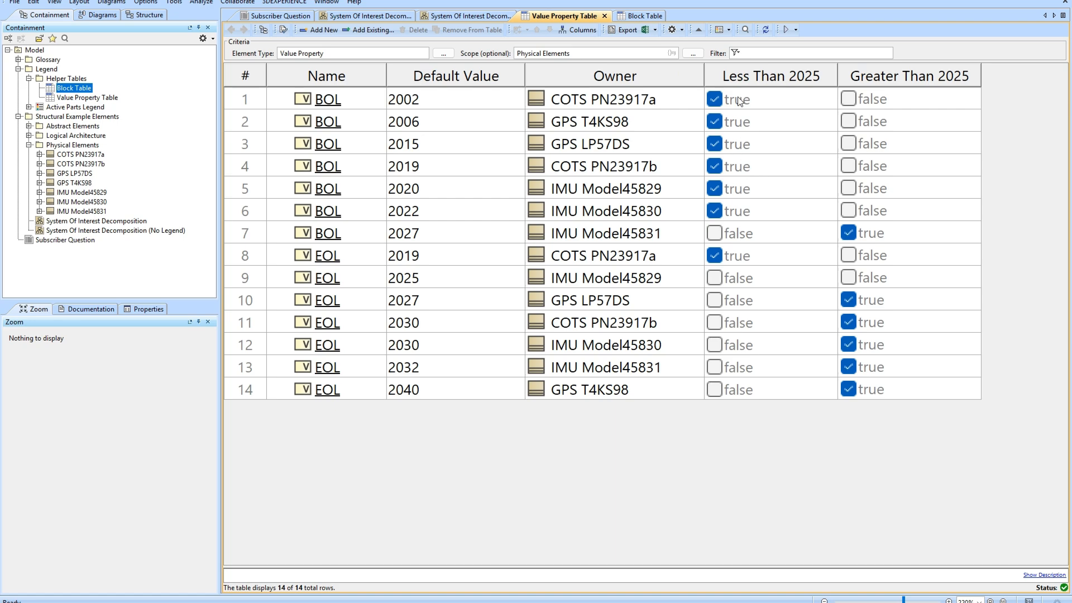
right_click(779, 79)
left_click(813, 135)
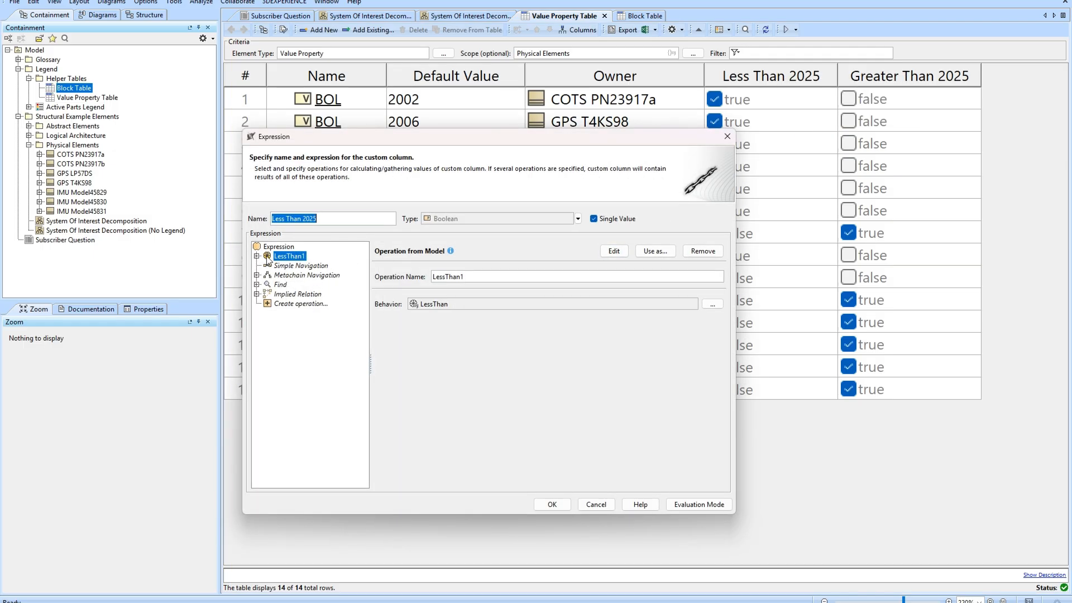
left_click(587, 504)
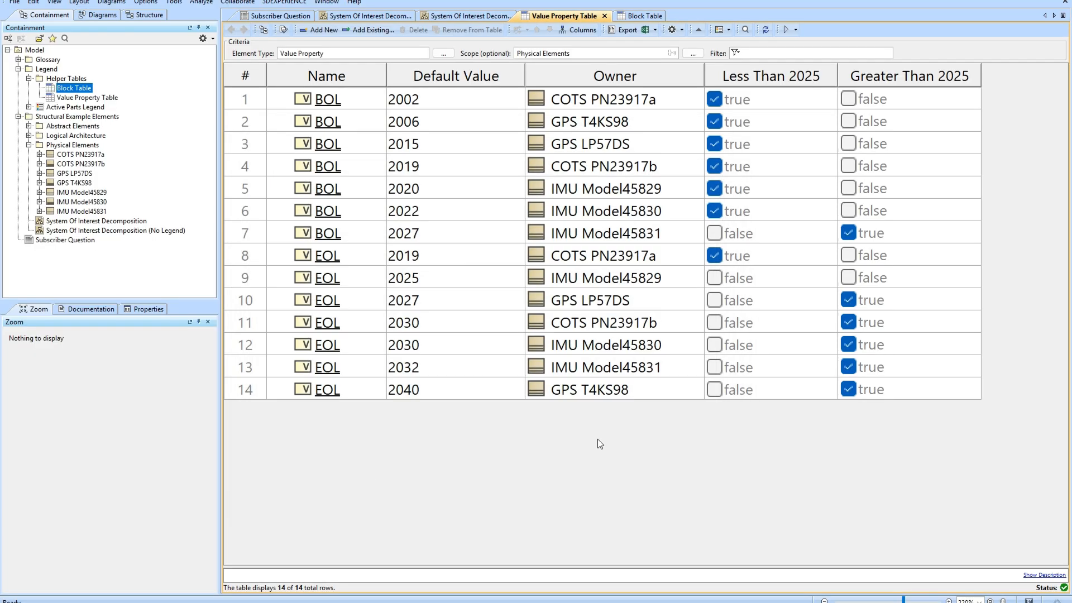
- Examine the Block Table's 2025 comparison columns and its status columns through Legacy Element, and return to the System Of Interest Decomposition diagram
left_click(635, 15)
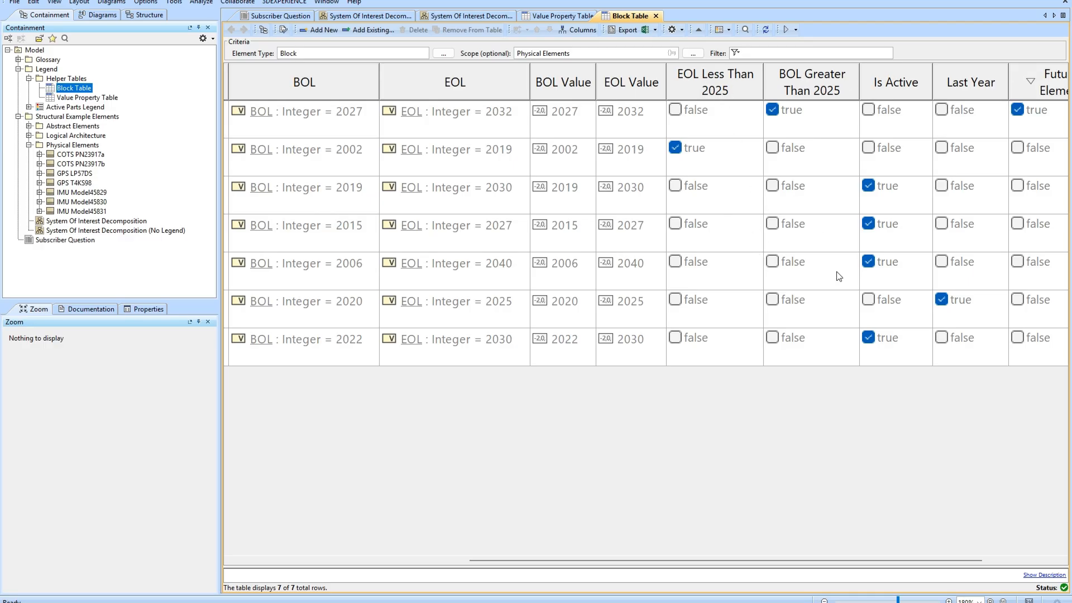
left_click_drag(777, 560, 806, 557)
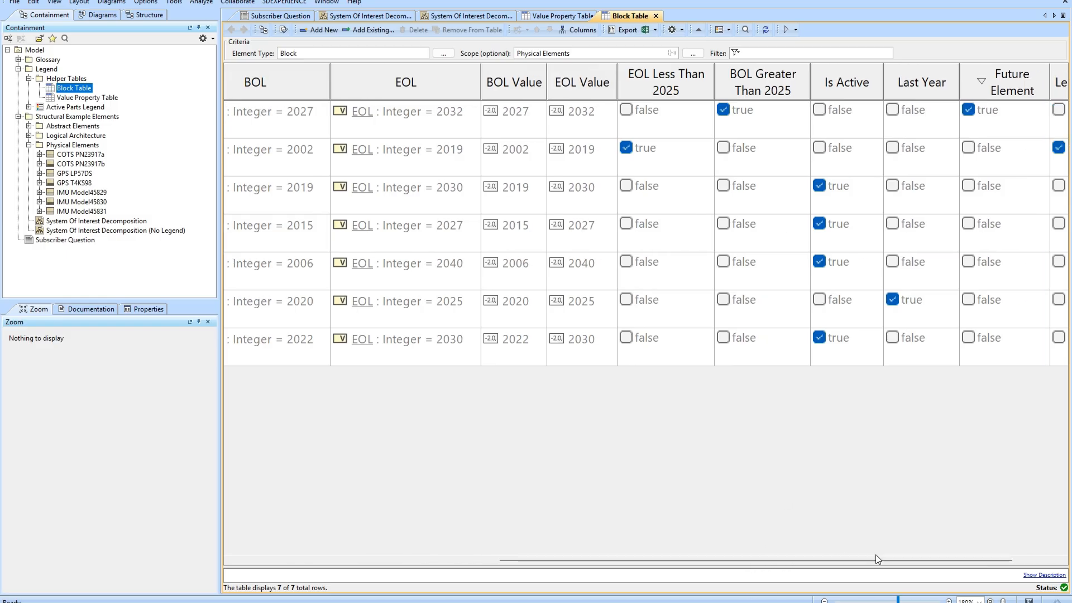
left_click_drag(891, 559, 939, 559)
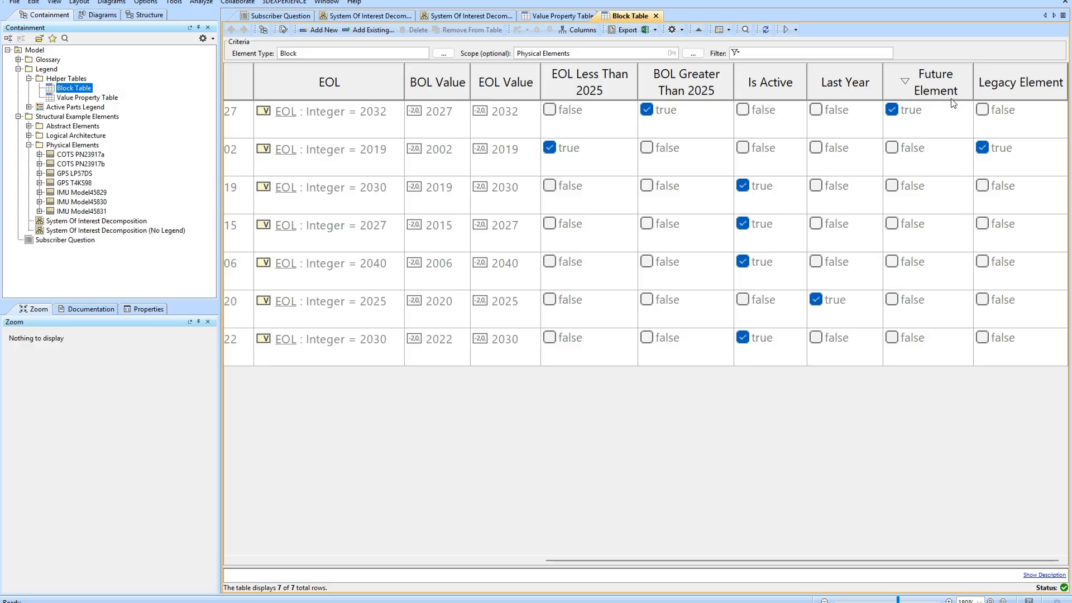
scroll(941, 122, "left", 5)
scroll(943, 126, "right", 5)
right_click(936, 76)
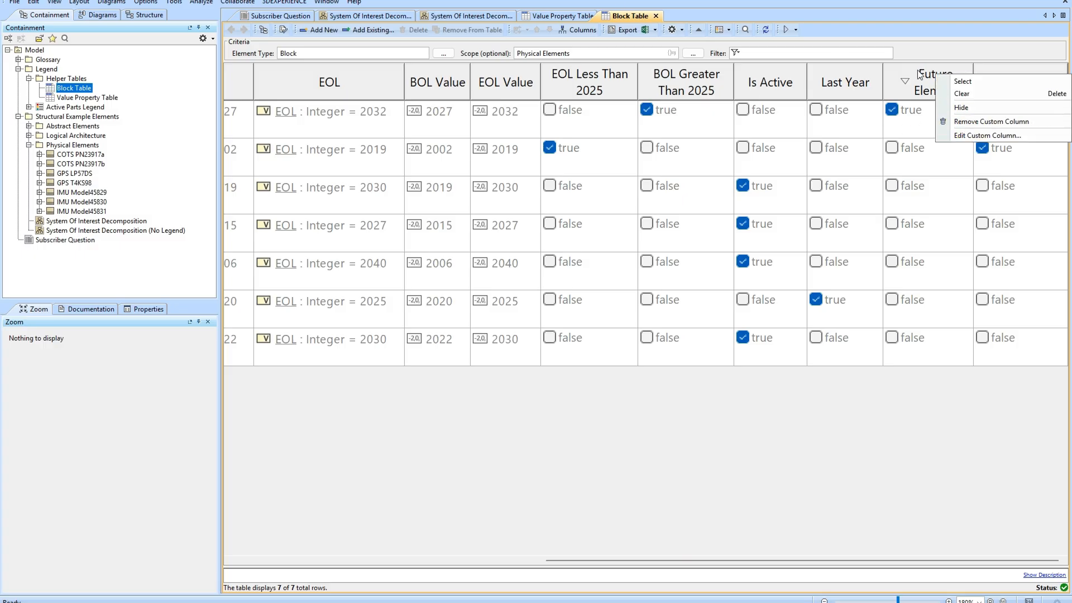
left_click(942, 49)
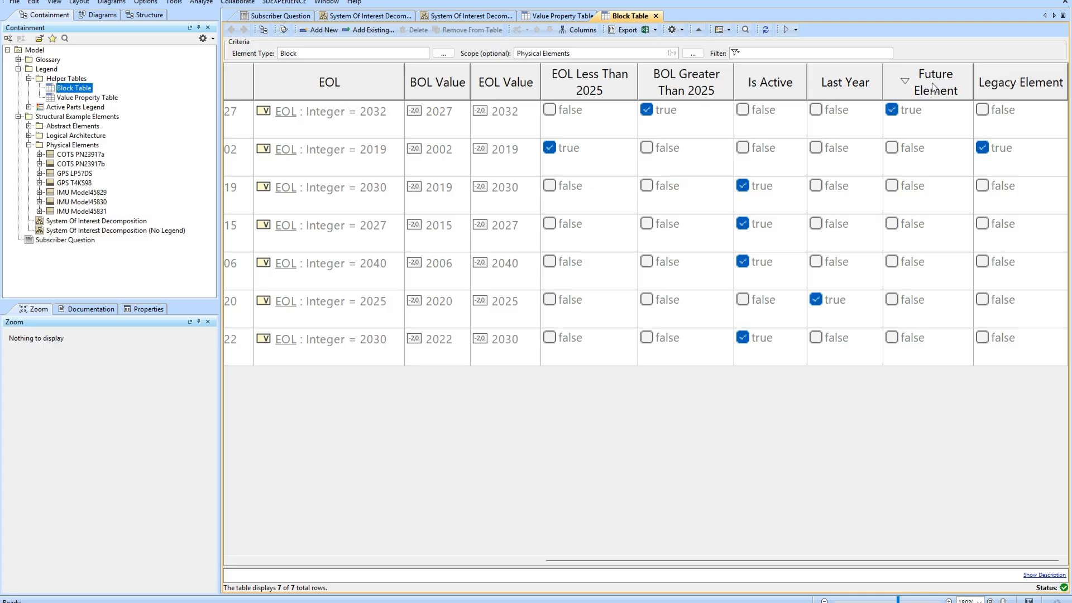
left_click(444, 16)
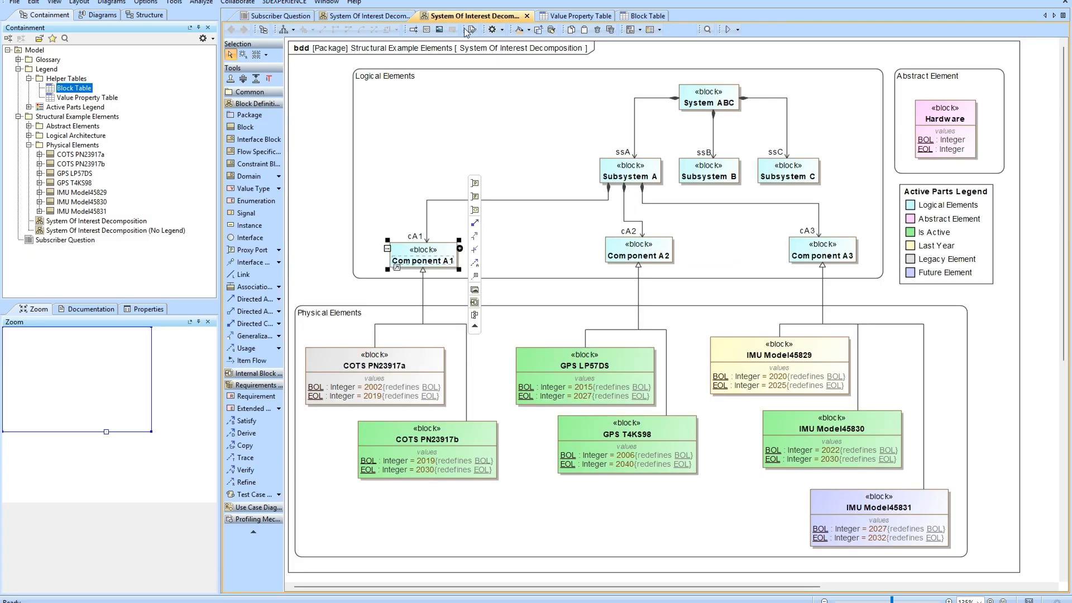
- Inspect the expression behind the Block Table's Legacy Element custom column, close it without changes, and return to the System Of Interest Decomposition diagram
left_click(929, 274)
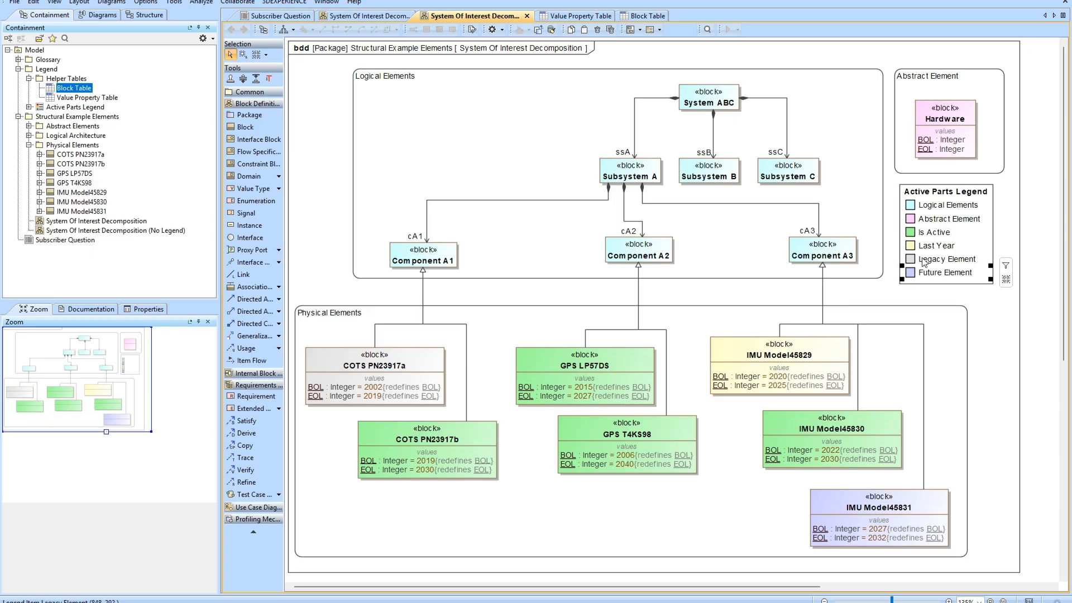
left_click(923, 263)
left_click(648, 16)
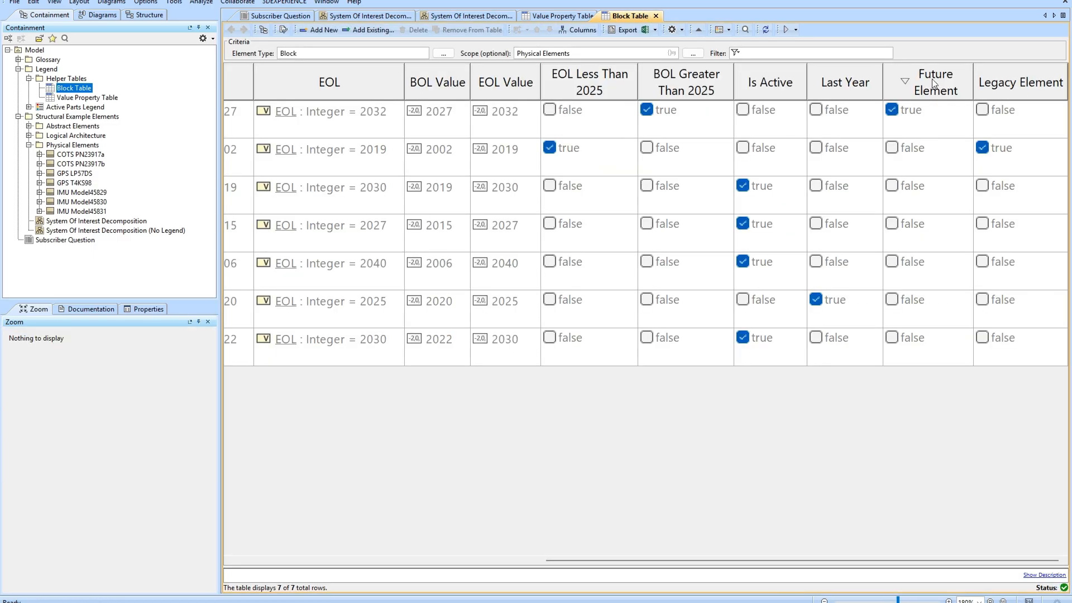
right_click(1028, 86)
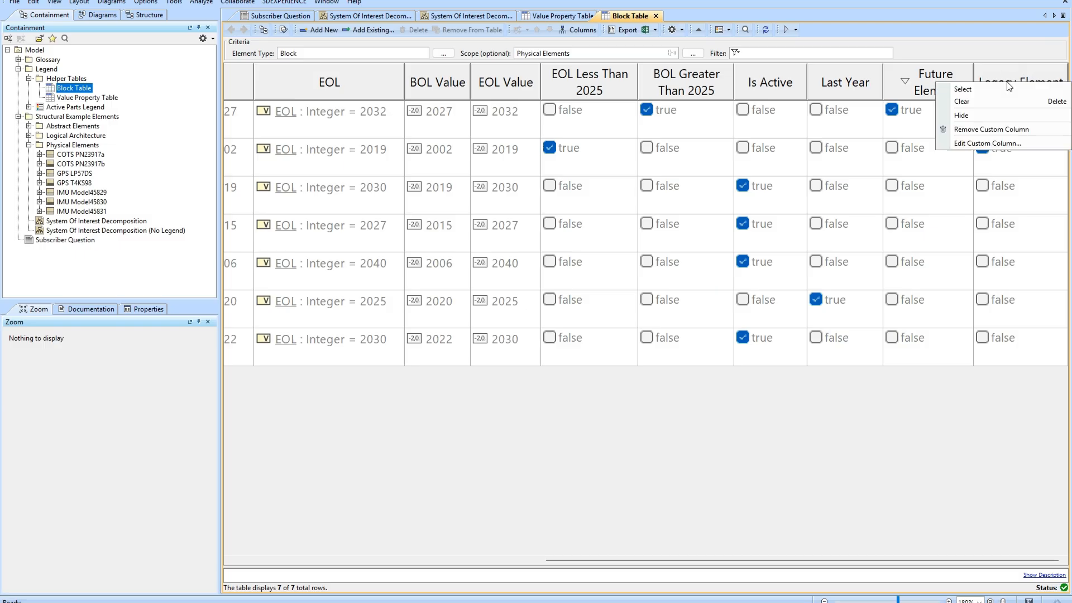
left_click(994, 143)
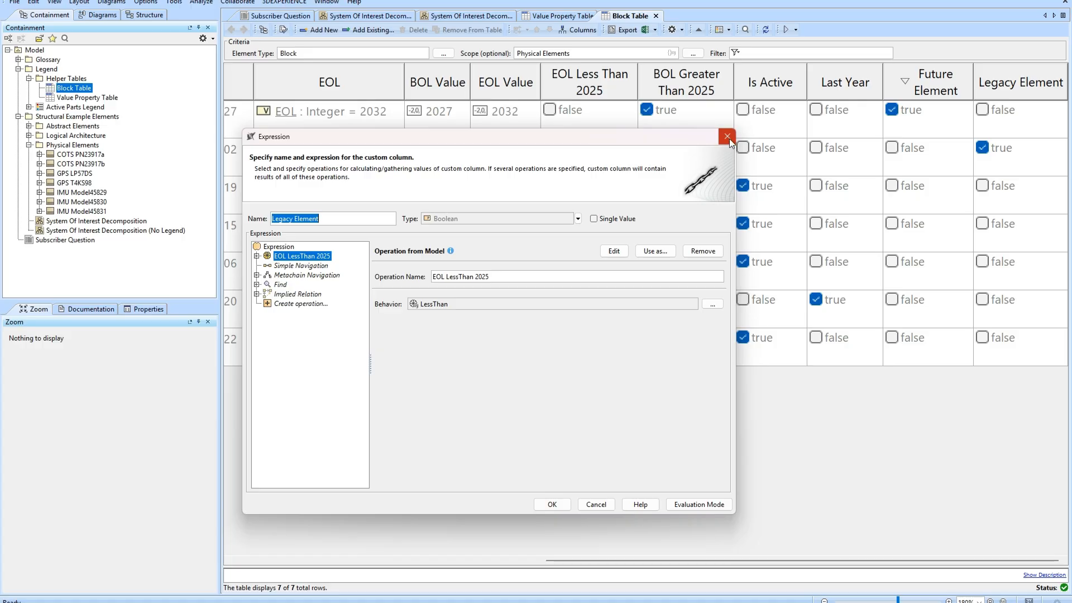
left_click(728, 137)
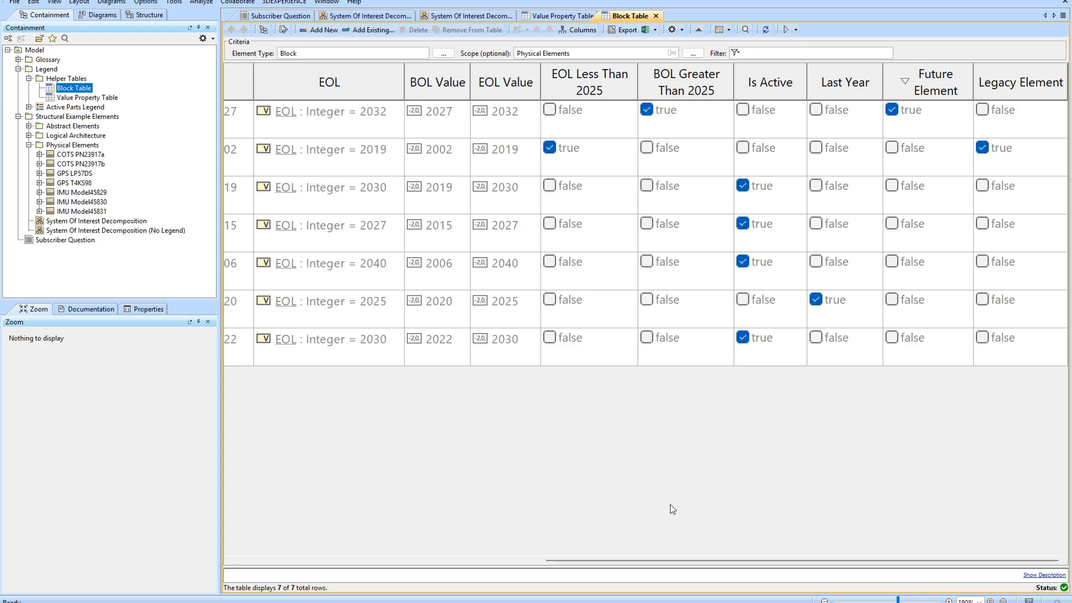
left_click(443, 17)
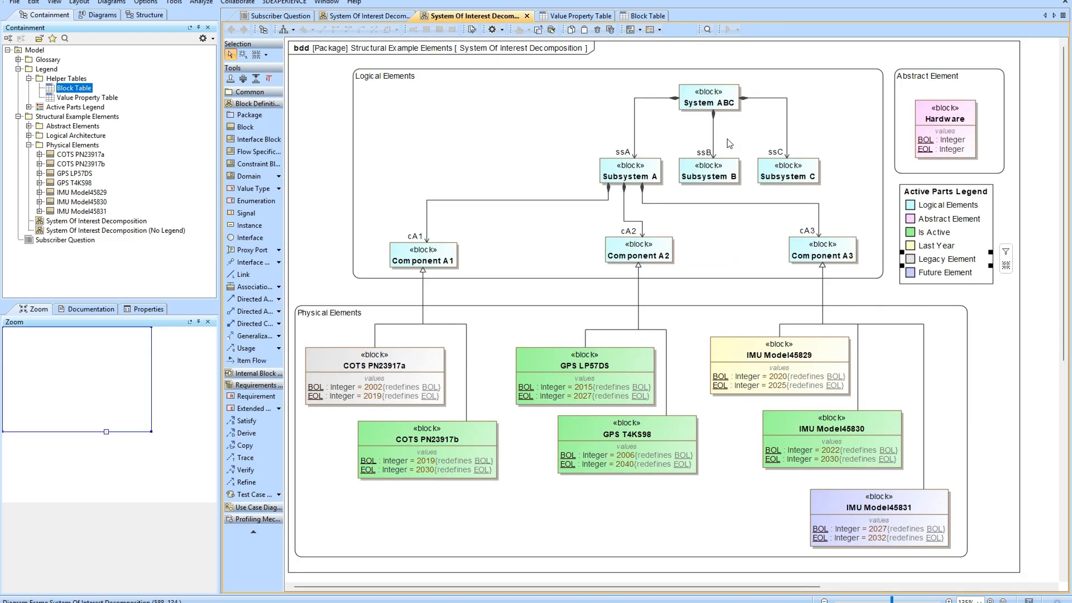
left_click(974, 296)
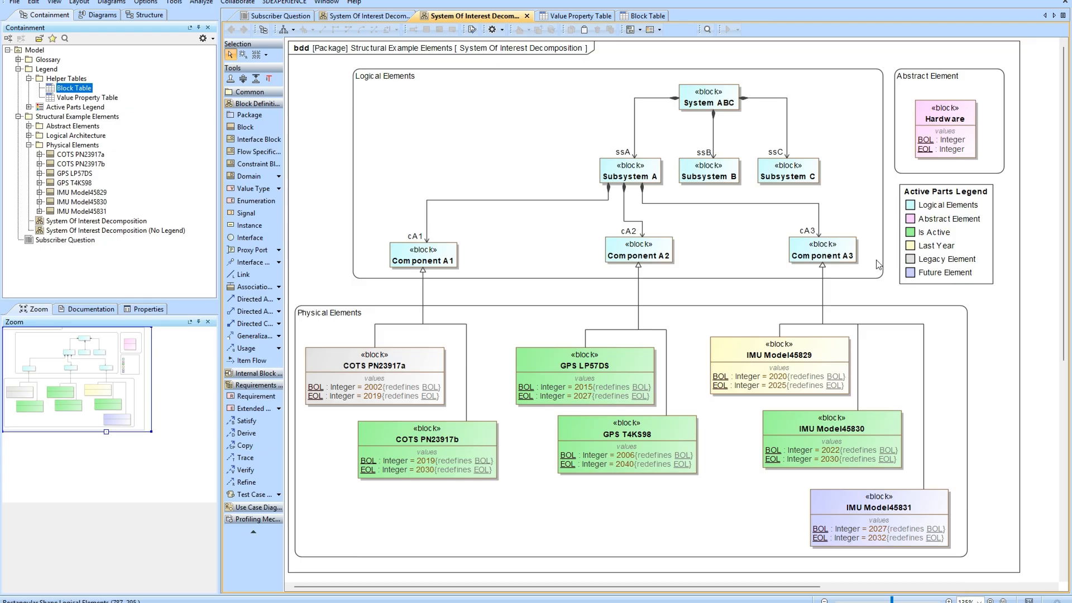